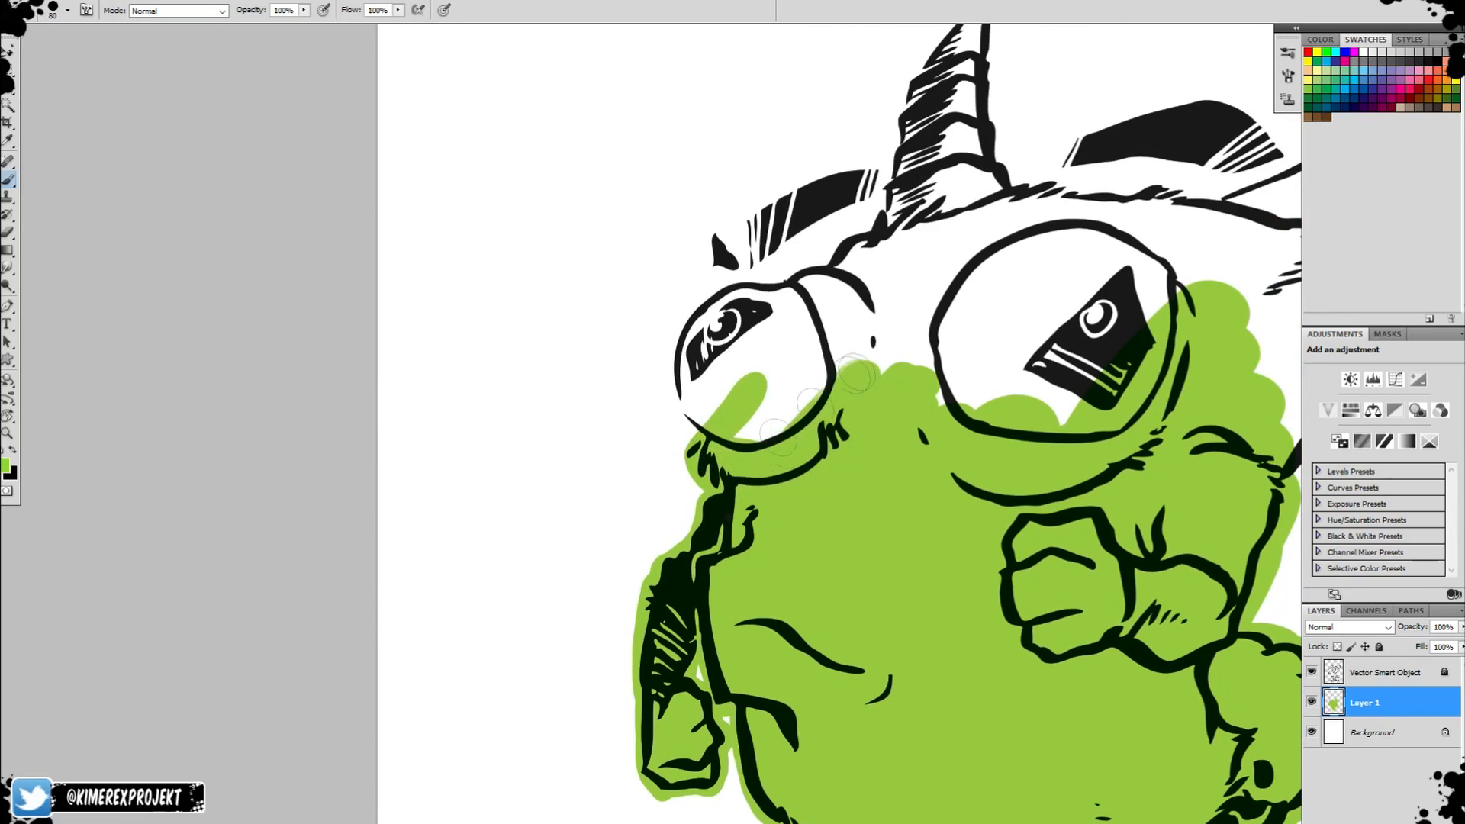
Brush green on Layer 1 over the large eye, the forehead beside it and the side of the head up to the large horn.
mouse_move(832, 294)
left_mouse_down()
mouse_move(939, 263)
mouse_move(1036, 162)
left_mouse_up()
mouse_move(886, 319)
left_mouse_down()
mouse_move(946, 122)
mouse_move(687, 164)
mouse_move(1069, 321)
left_mouse_up()
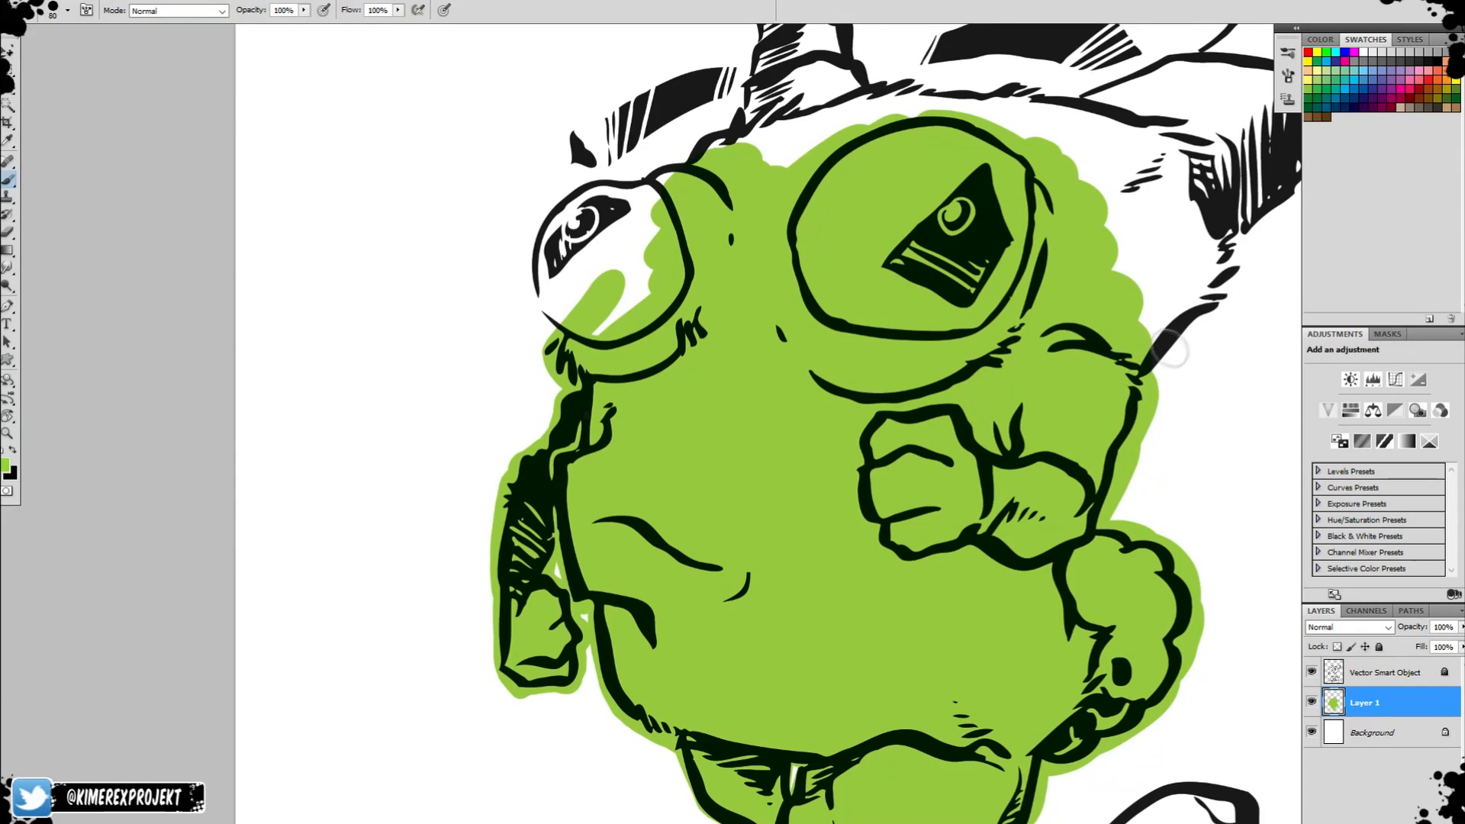
left_click_drag(1183, 298, 926, 348)
mouse_move(887, 419)
left_mouse_down()
mouse_move(965, 336)
mouse_move(973, 251)
mouse_move(918, 164)
left_mouse_up()
left_click_drag(1074, 175, 847, 394)
mouse_move(744, 486)
left_mouse_down()
mouse_move(882, 345)
mouse_move(786, 438)
mouse_move(886, 334)
mouse_move(883, 284)
left_mouse_up()
mouse_move(860, 217)
left_mouse_down()
mouse_move(847, 252)
mouse_move(848, 142)
mouse_move(839, 229)
mouse_move(823, 248)
mouse_move(847, 252)
left_mouse_up()
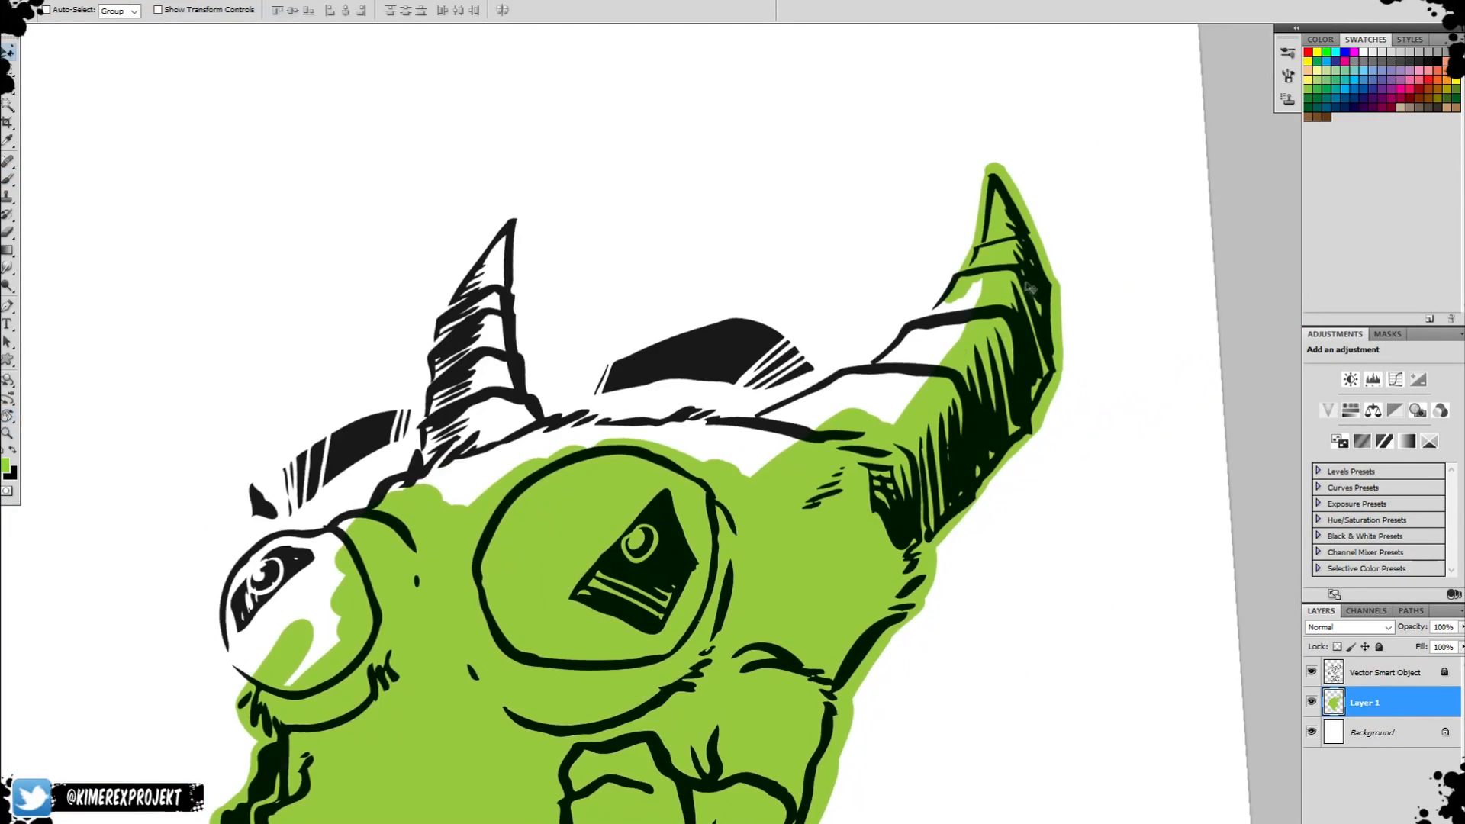
Fill the remaining white areas of the large horn with green up to its outline.
key("r")
left_click_drag(1030, 288, 982, 216)
key("b")
mouse_move(854, 386)
left_mouse_down()
mouse_move(698, 446)
mouse_move(812, 351)
mouse_move(894, 356)
mouse_move(858, 294)
mouse_move(900, 247)
left_mouse_up()
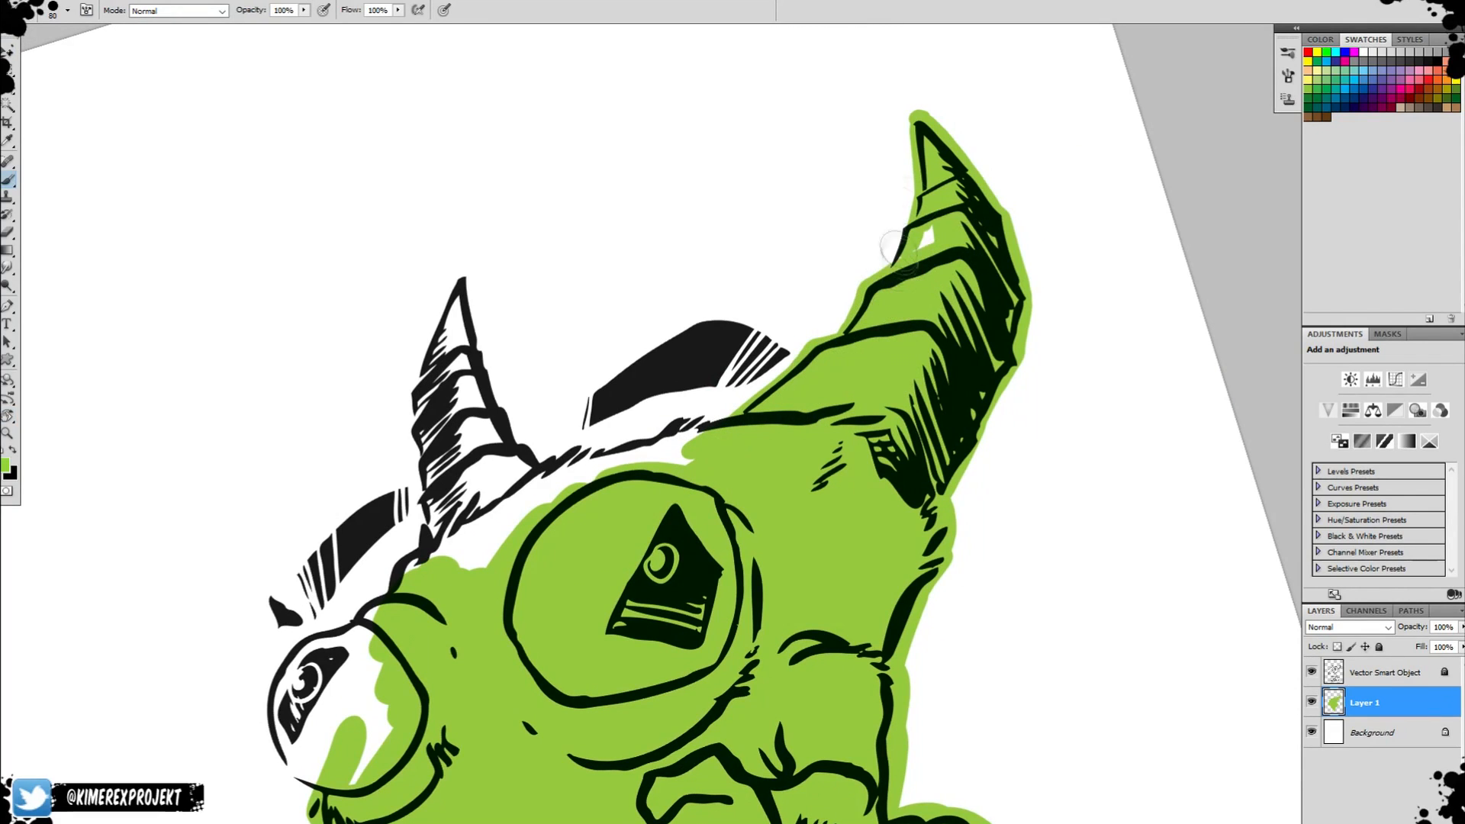
Brush green over the small eye, the small horn and the remaining white strip of forehead between the horns.
mouse_move(351, 648)
left_mouse_down()
mouse_move(741, 409)
mouse_move(687, 515)
mouse_move(744, 523)
mouse_move(719, 504)
left_mouse_up()
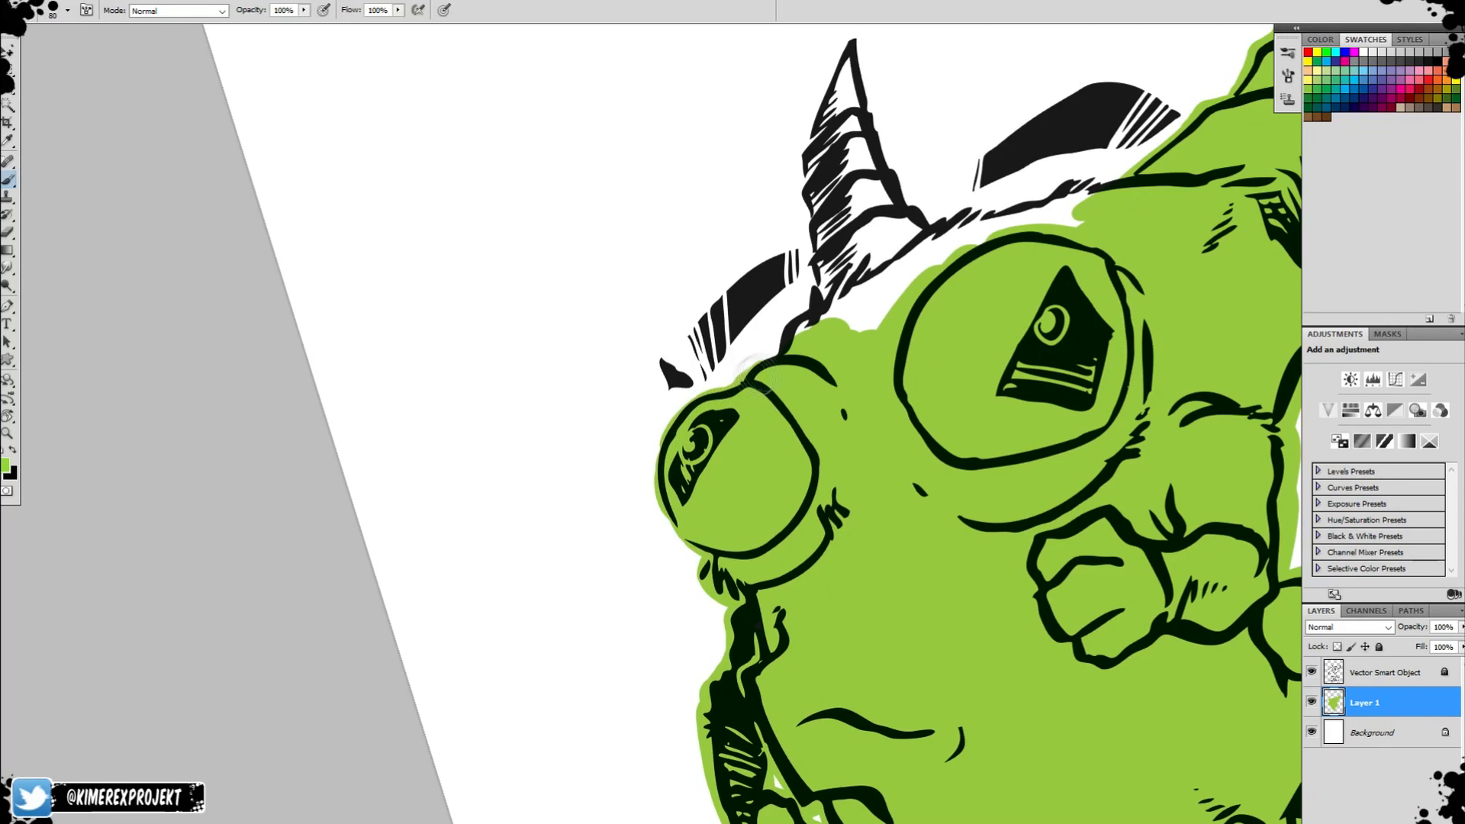
mouse_move(820, 312)
left_mouse_down()
mouse_move(988, 242)
mouse_move(869, 288)
mouse_move(1014, 201)
mouse_move(1086, 183)
mouse_move(1073, 218)
left_mouse_up()
left_click_drag(1022, 352, 913, 557)
left_click_drag(911, 387, 920, 496)
mouse_move(721, 475)
left_mouse_down()
mouse_move(780, 341)
mouse_move(836, 288)
mouse_move(866, 289)
mouse_move(754, 493)
mouse_move(804, 423)
mouse_move(832, 492)
left_mouse_up()
left_click_drag(1021, 494, 1118, 240)
left_click_drag(912, 198, 1105, 320)
left_click_drag(958, 466, 904, 248)
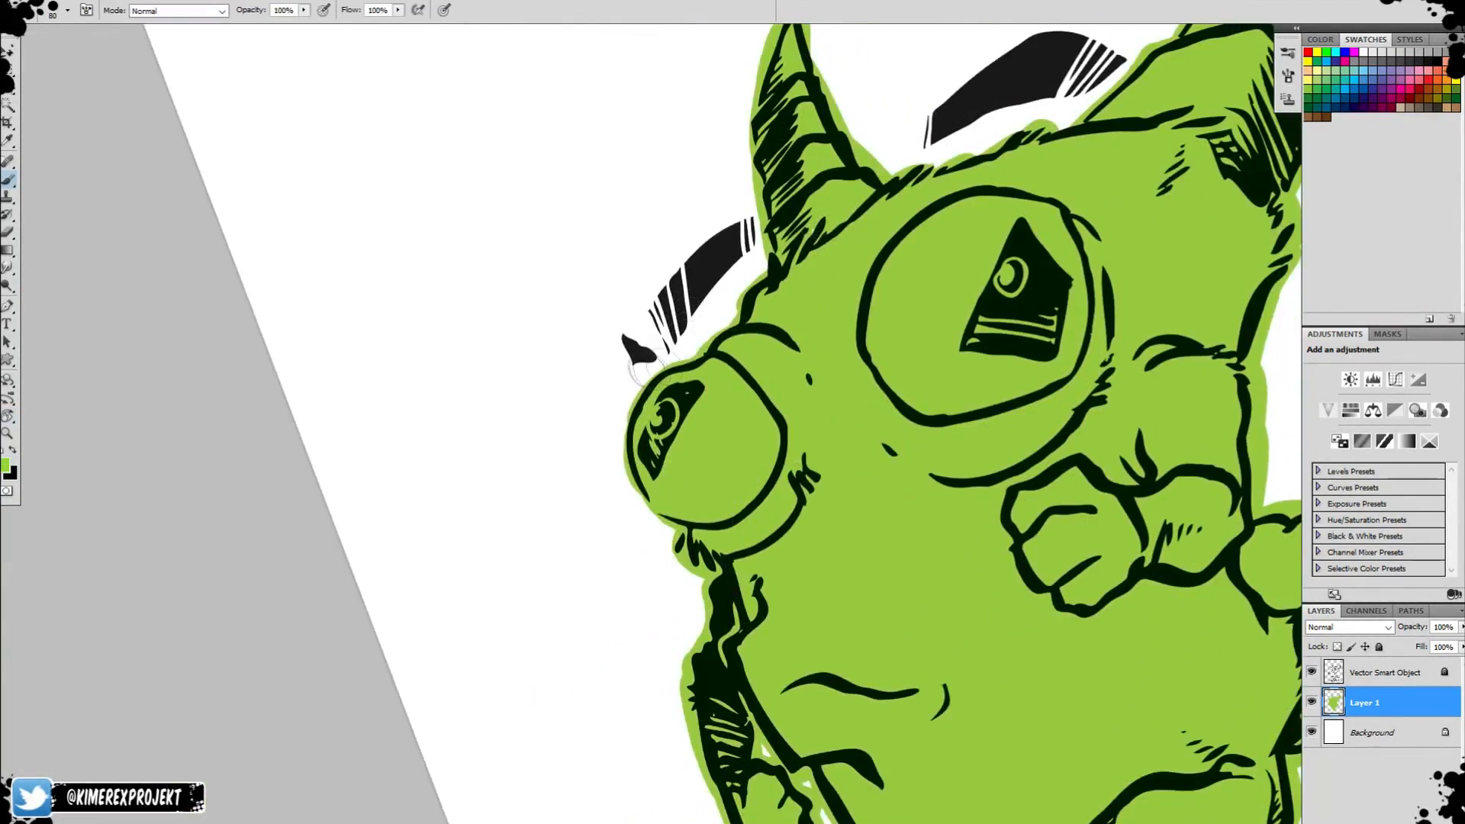
left_click_drag(821, 510, 730, 228)
left_click(671, 463)
Erase the green from the gap between the creature's thin shaded arm and its body with the Eraser.
key("e")
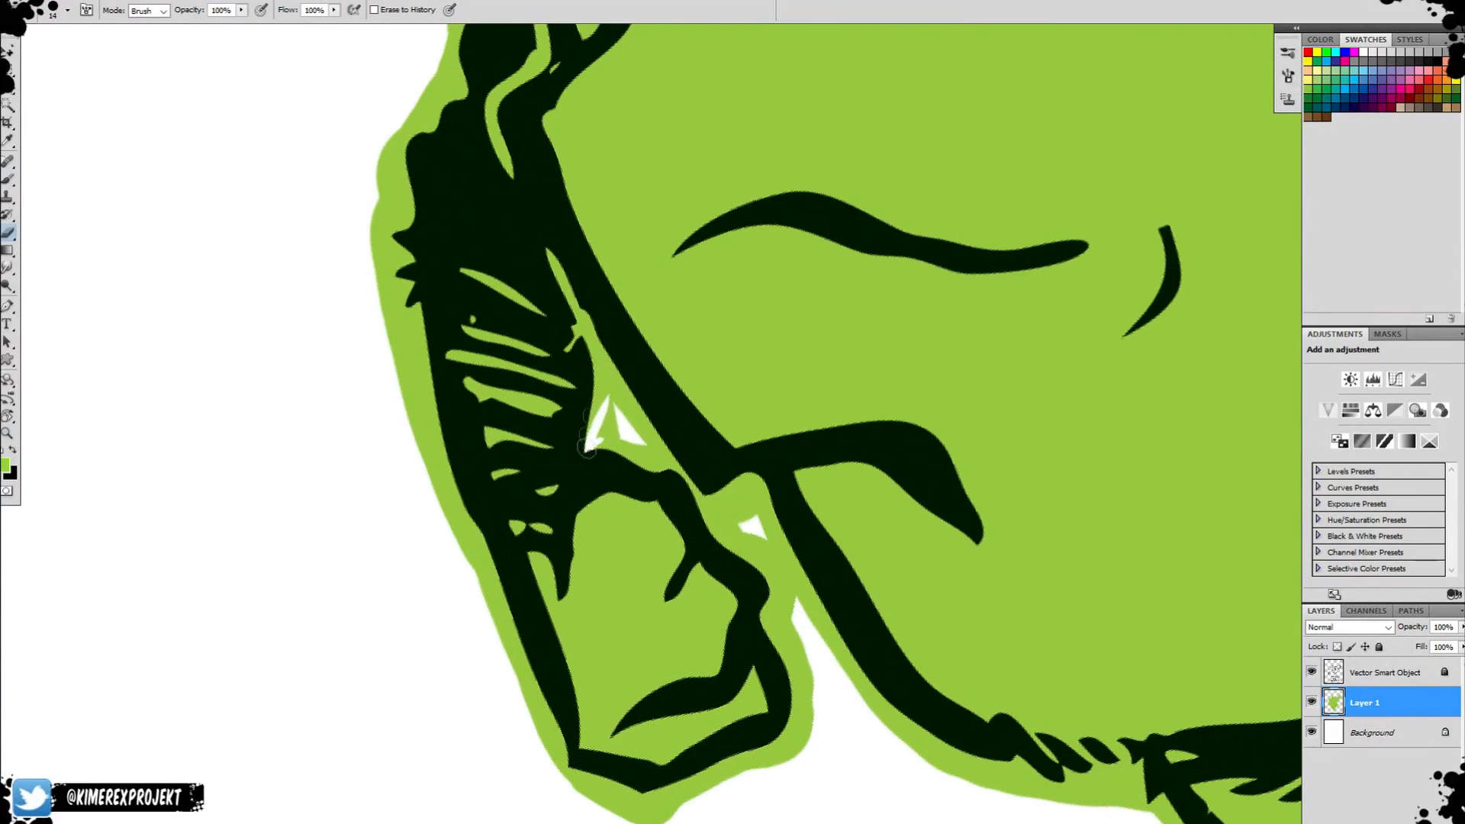
mouse_move(586, 446)
left_mouse_down()
mouse_move(607, 402)
mouse_move(581, 314)
mouse_move(630, 411)
left_mouse_up()
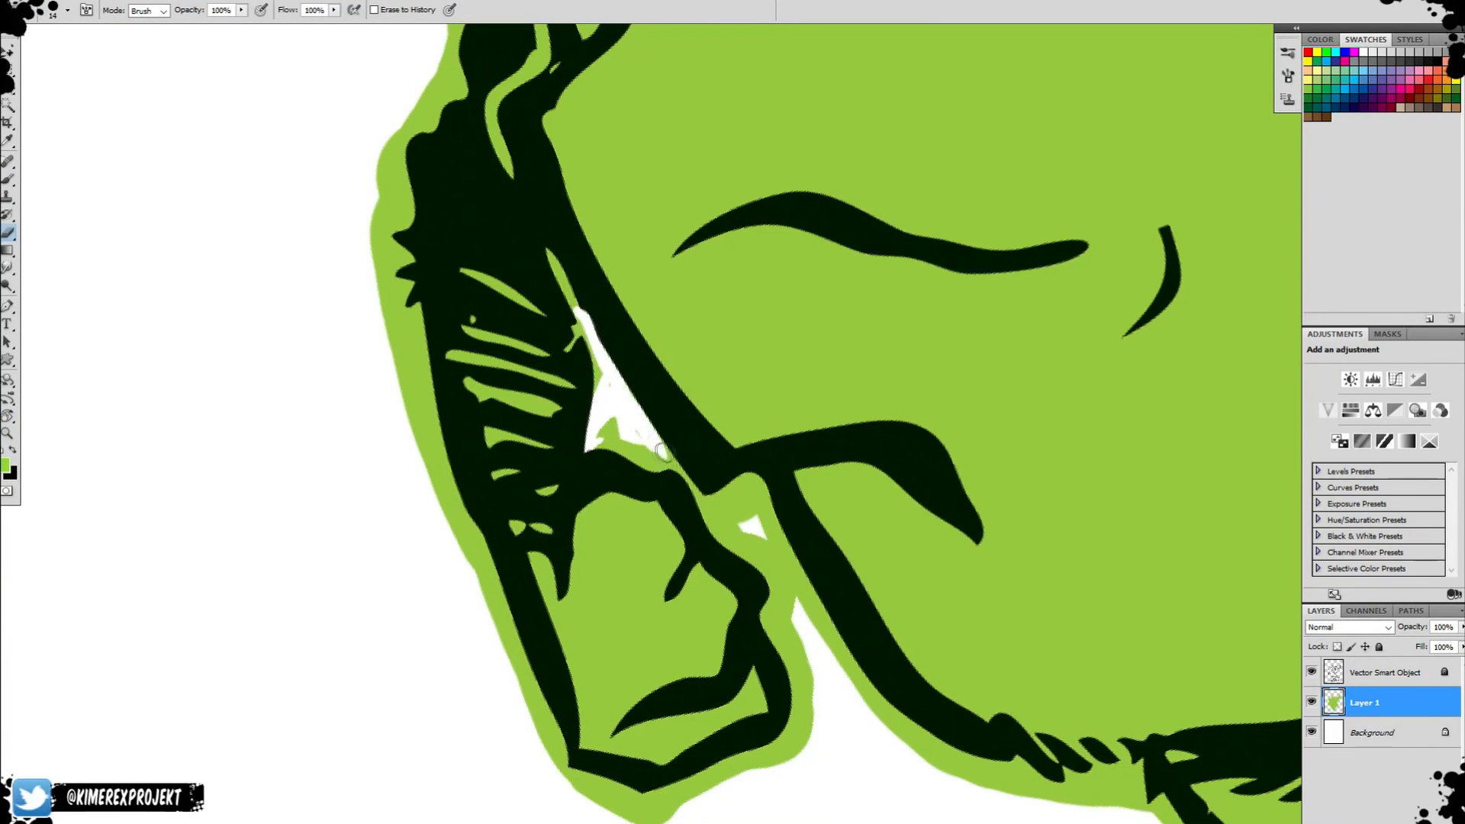
mouse_move(654, 461)
left_mouse_down()
mouse_move(610, 419)
mouse_move(623, 481)
left_mouse_up()
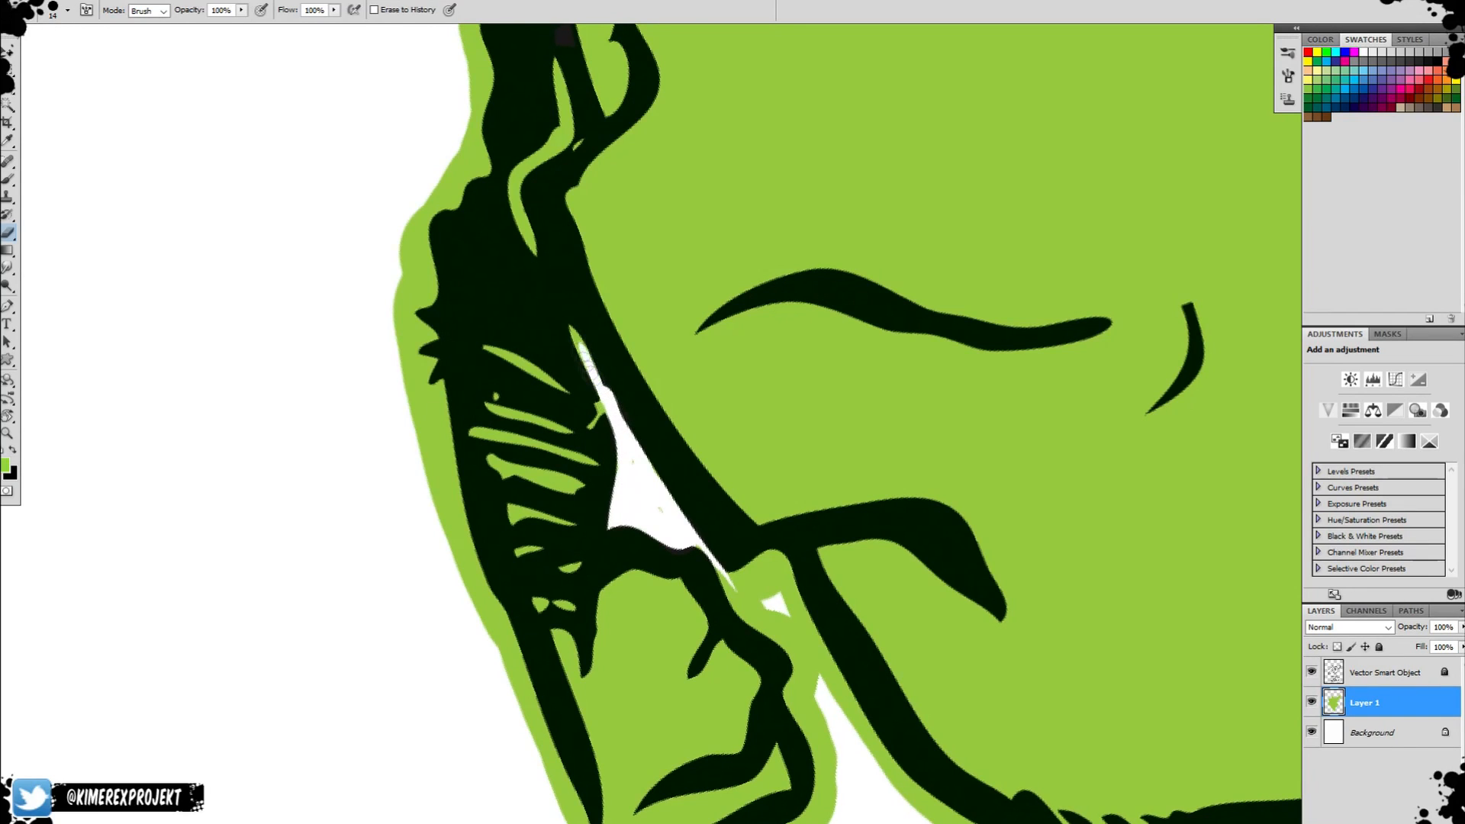
mouse_move(788, 704)
left_mouse_down()
mouse_move(743, 514)
mouse_move(750, 373)
left_mouse_up()
Erase the excess green around the fist of the thin shaded arm and the nearby body edge.
key("r")
mouse_move(701, 549)
left_mouse_down()
mouse_move(743, 540)
mouse_move(729, 543)
mouse_move(754, 516)
mouse_move(723, 432)
mouse_move(746, 524)
mouse_move(704, 488)
mouse_move(716, 471)
mouse_move(700, 383)
mouse_move(731, 391)
mouse_move(719, 466)
mouse_move(741, 419)
mouse_move(745, 330)
mouse_move(799, 275)
mouse_move(730, 380)
left_mouse_up()
key("r")
mouse_move(824, 286)
left_mouse_down()
mouse_move(732, 404)
mouse_move(687, 370)
mouse_move(672, 461)
left_mouse_up()
key("space")
left_click_drag(665, 489, 682, 452)
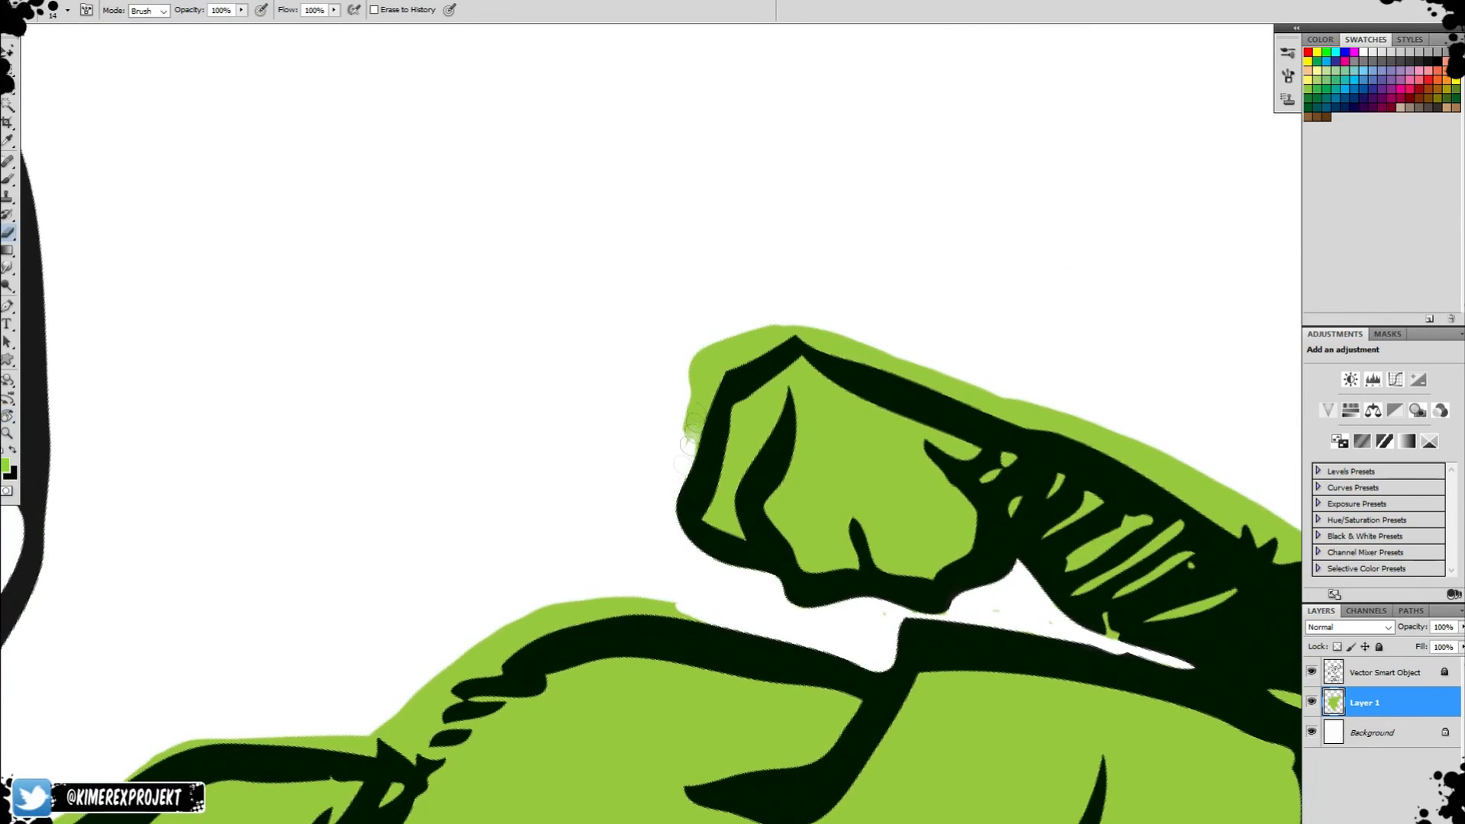
left_click_drag(721, 357, 728, 345)
mouse_move(684, 432)
left_mouse_down()
mouse_move(726, 320)
mouse_move(638, 358)
left_mouse_up()
Erase the excess green along the outer edge of the shaded forearm up to the spiky elbow.
key("r")
left_click_drag(664, 400, 690, 323)
key("r")
mouse_move(811, 219)
left_mouse_down()
mouse_move(648, 283)
mouse_move(637, 488)
left_mouse_up()
key("space")
left_click_drag(625, 576, 674, 412)
mouse_move(654, 480)
left_mouse_down()
mouse_move(700, 380)
mouse_move(708, 313)
left_mouse_up()
key("space")
mouse_move(708, 328)
left_mouse_down()
mouse_move(642, 500)
mouse_move(693, 389)
left_mouse_up()
left_click_drag(643, 471, 742, 330)
key("r")
left_click_drag(696, 376, 687, 519)
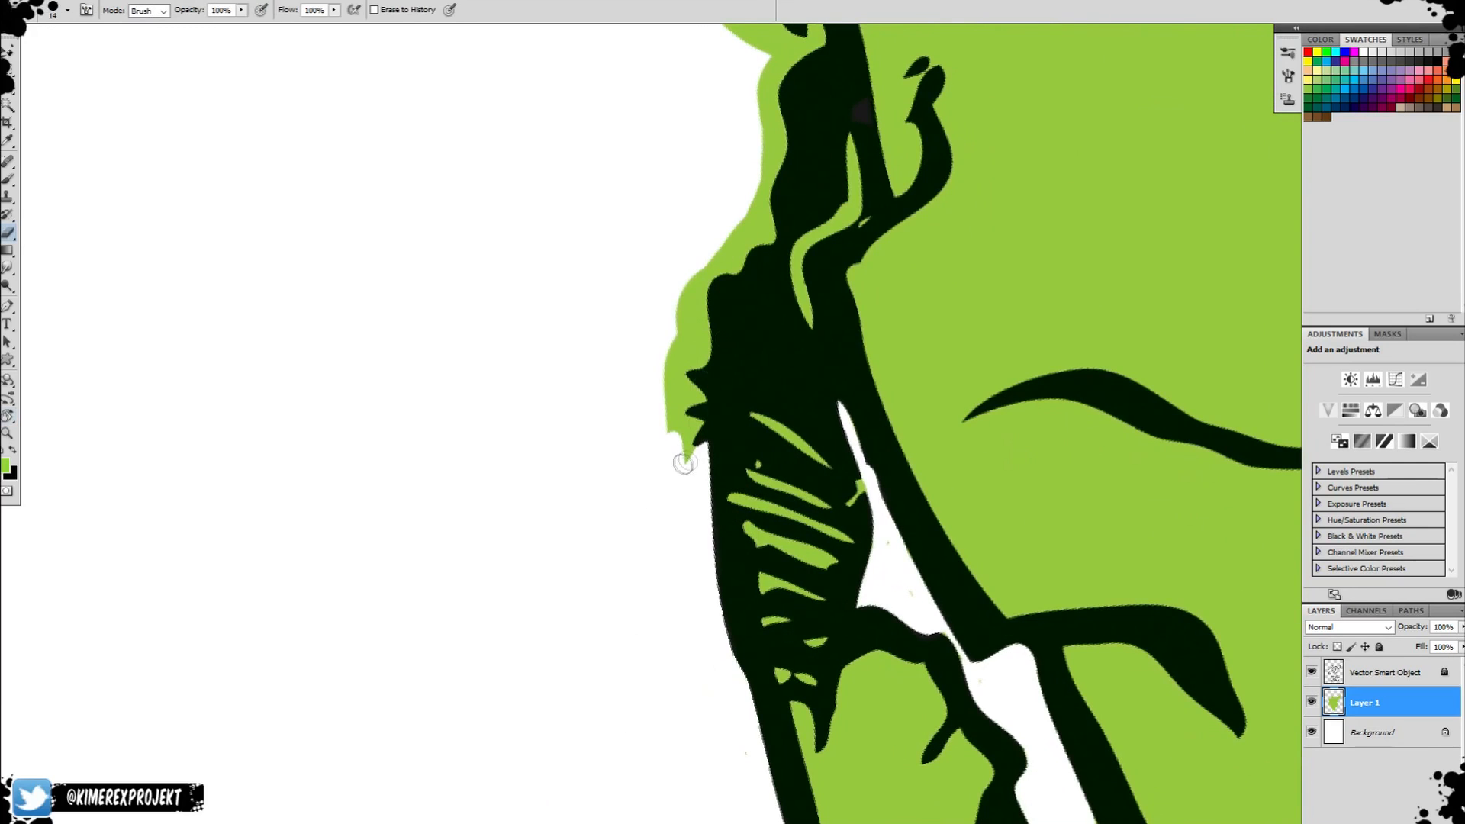
left_click_drag(683, 424, 678, 315)
Erase the excess green along the upper part of the shaded arm up to the hair tufts under the small eye.
key("r")
mouse_move(673, 342)
left_mouse_down()
mouse_move(656, 358)
mouse_move(701, 590)
mouse_move(752, 379)
mouse_move(759, 435)
mouse_move(733, 336)
mouse_move(729, 500)
left_mouse_up()
key("r")
key("r")
key("r")
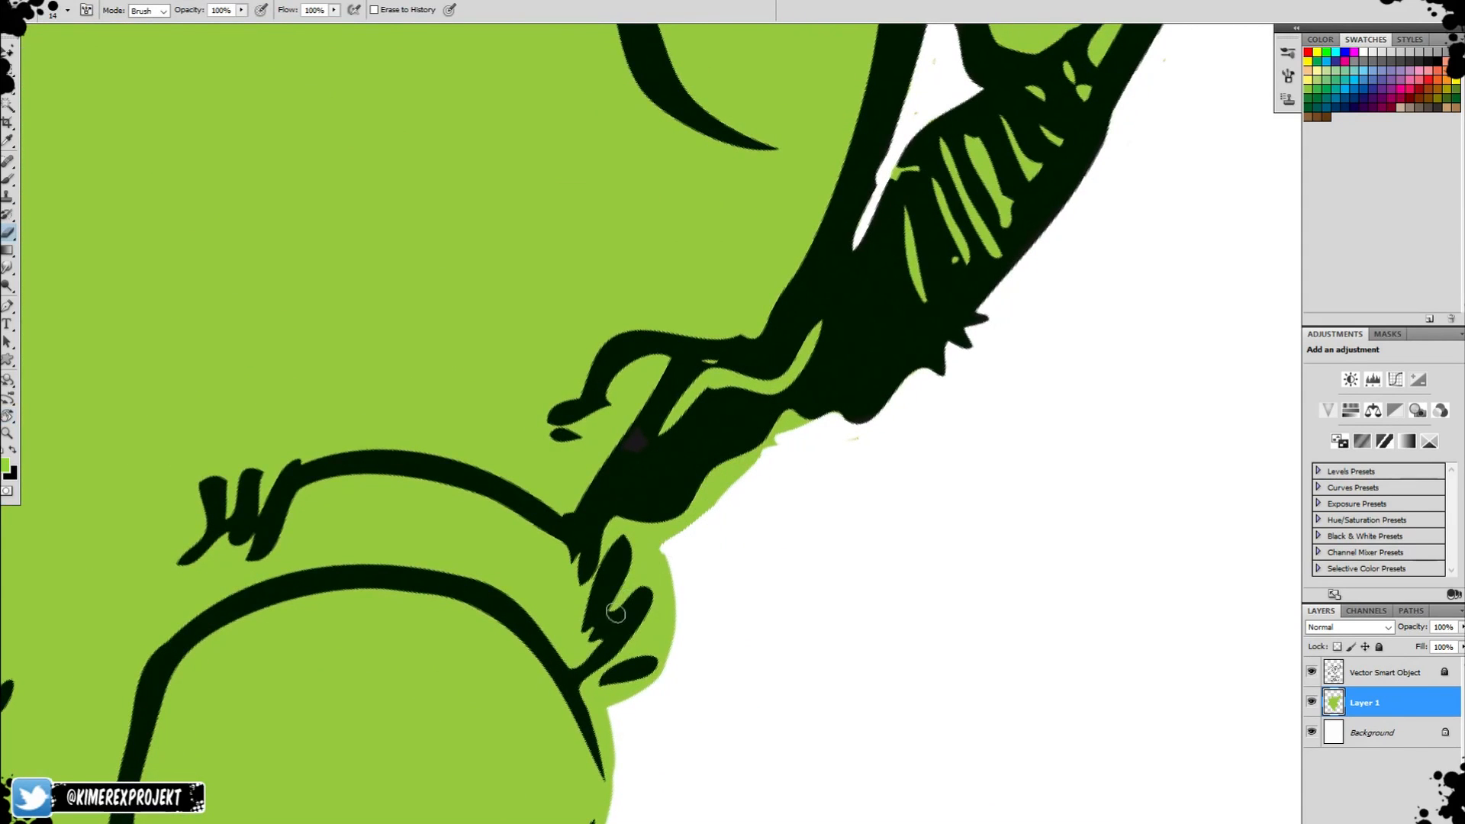
left_click_drag(616, 613, 631, 579)
key("r")
left_click_drag(648, 436, 663, 520)
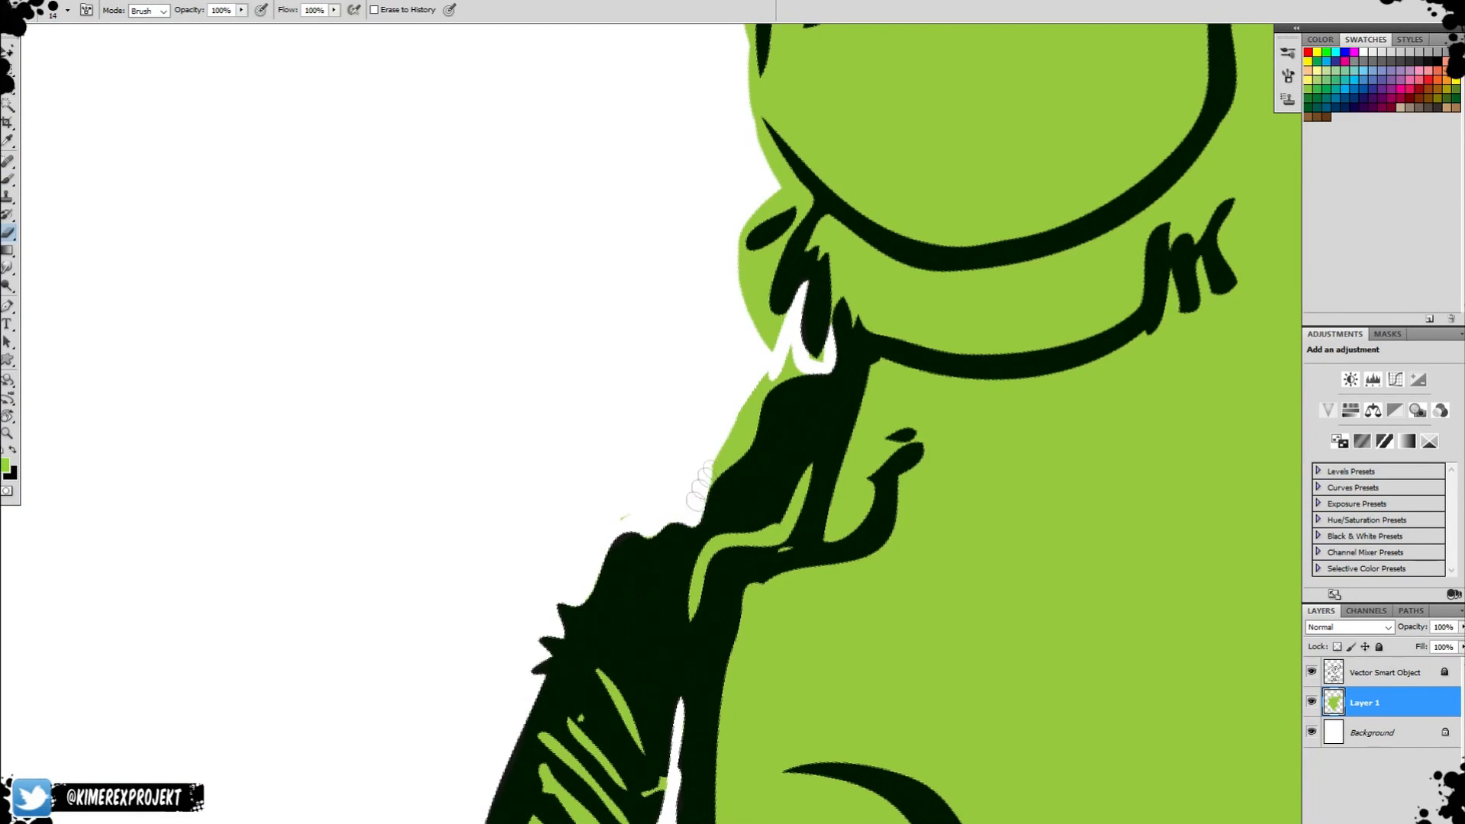
left_click_drag(734, 451, 786, 372)
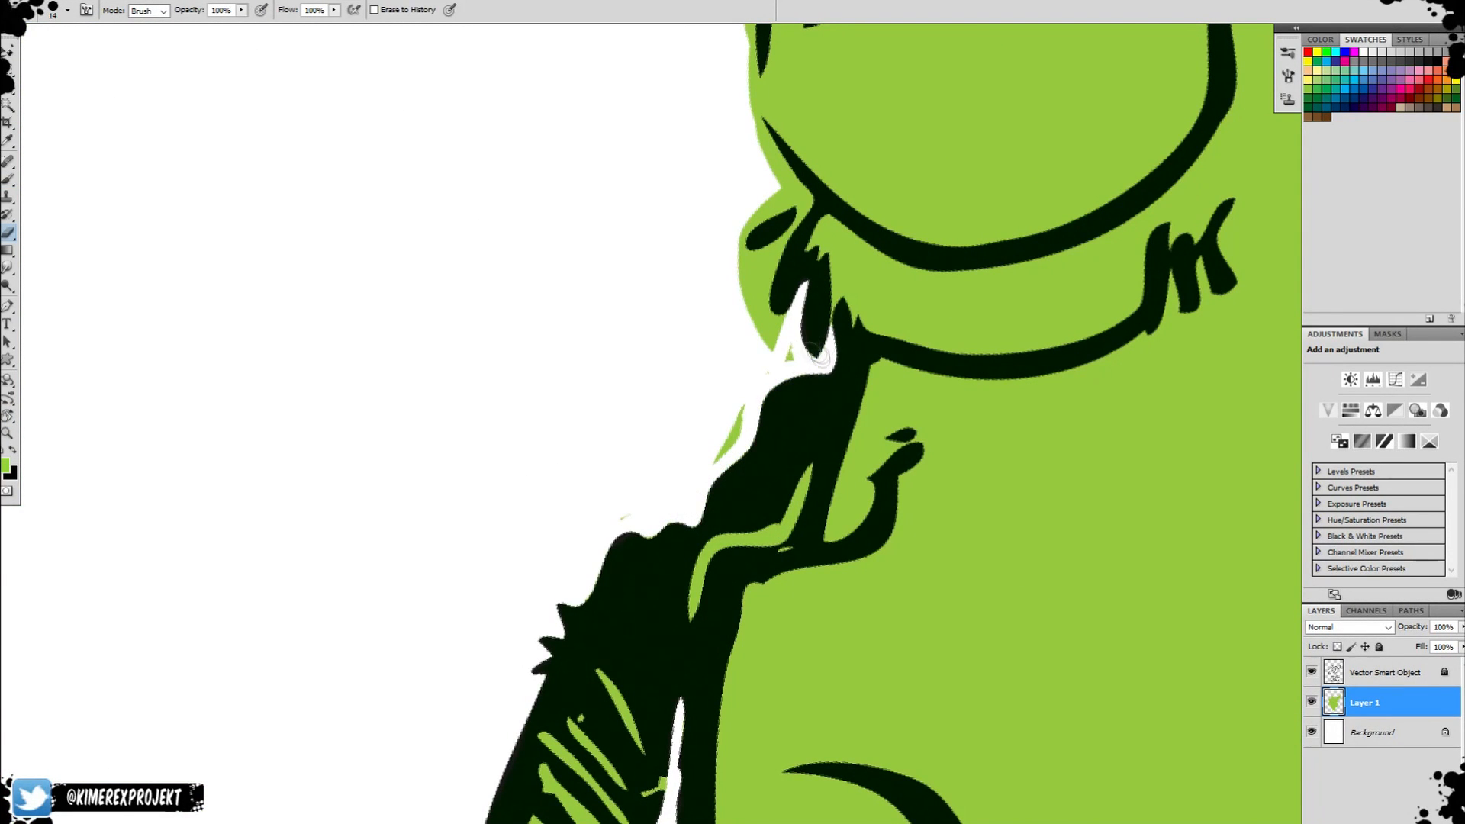
key("space")
left_click_drag(721, 444, 695, 631)
mouse_move(763, 468)
left_mouse_down()
mouse_move(739, 539)
mouse_move(751, 496)
mouse_move(765, 510)
mouse_move(696, 444)
left_mouse_up()
Trim the excess green around the hair tufts and along the outer edge of the small eye.
key("r")
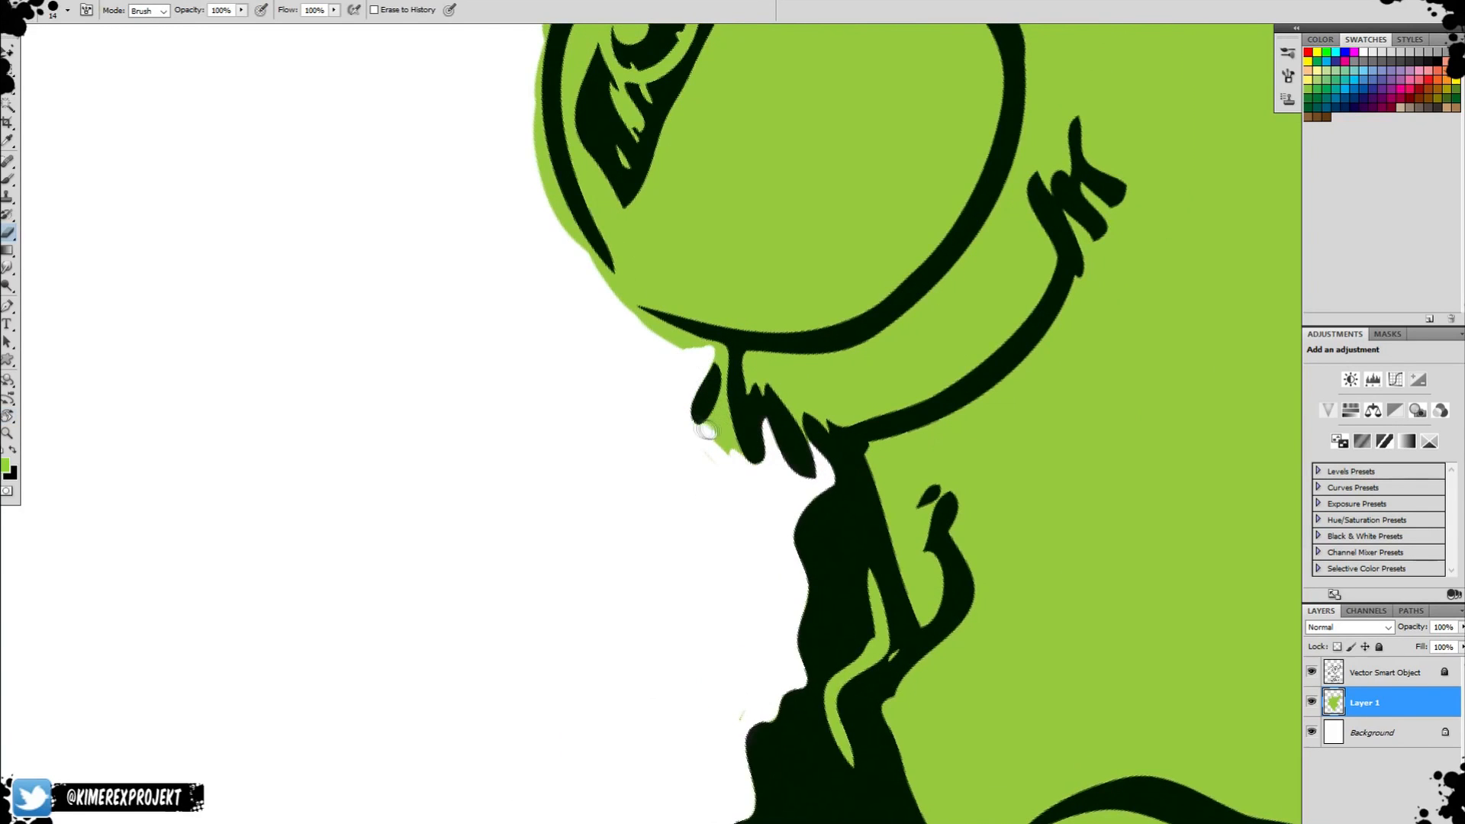
key("r")
mouse_move(719, 350)
left_mouse_down()
mouse_move(775, 484)
mouse_move(755, 473)
left_mouse_up()
mouse_move(846, 372)
left_mouse_down()
mouse_move(832, 378)
mouse_move(973, 333)
left_mouse_up()
key("r")
mouse_move(939, 330)
left_mouse_down()
mouse_move(779, 268)
mouse_move(954, 147)
mouse_move(767, 411)
left_mouse_up()
Erase the excess green above the small eye and along the shaded outer edge of the small horn.
key("r")
mouse_move(908, 405)
left_mouse_down()
mouse_move(883, 269)
mouse_move(786, 336)
mouse_move(950, 301)
mouse_move(963, 271)
mouse_move(1050, 229)
mouse_move(1068, 172)
mouse_move(881, 332)
mouse_move(969, 265)
left_mouse_up()
left_click_drag(1149, 164, 1012, 282)
key("r")
left_click_drag(1011, 282, 1036, 337)
left_click_drag(894, 416, 906, 389)
left_click_drag(999, 319, 857, 372)
mouse_move(764, 467)
left_mouse_down()
mouse_move(792, 193)
mouse_move(762, 379)
mouse_move(1004, 56)
left_mouse_up()
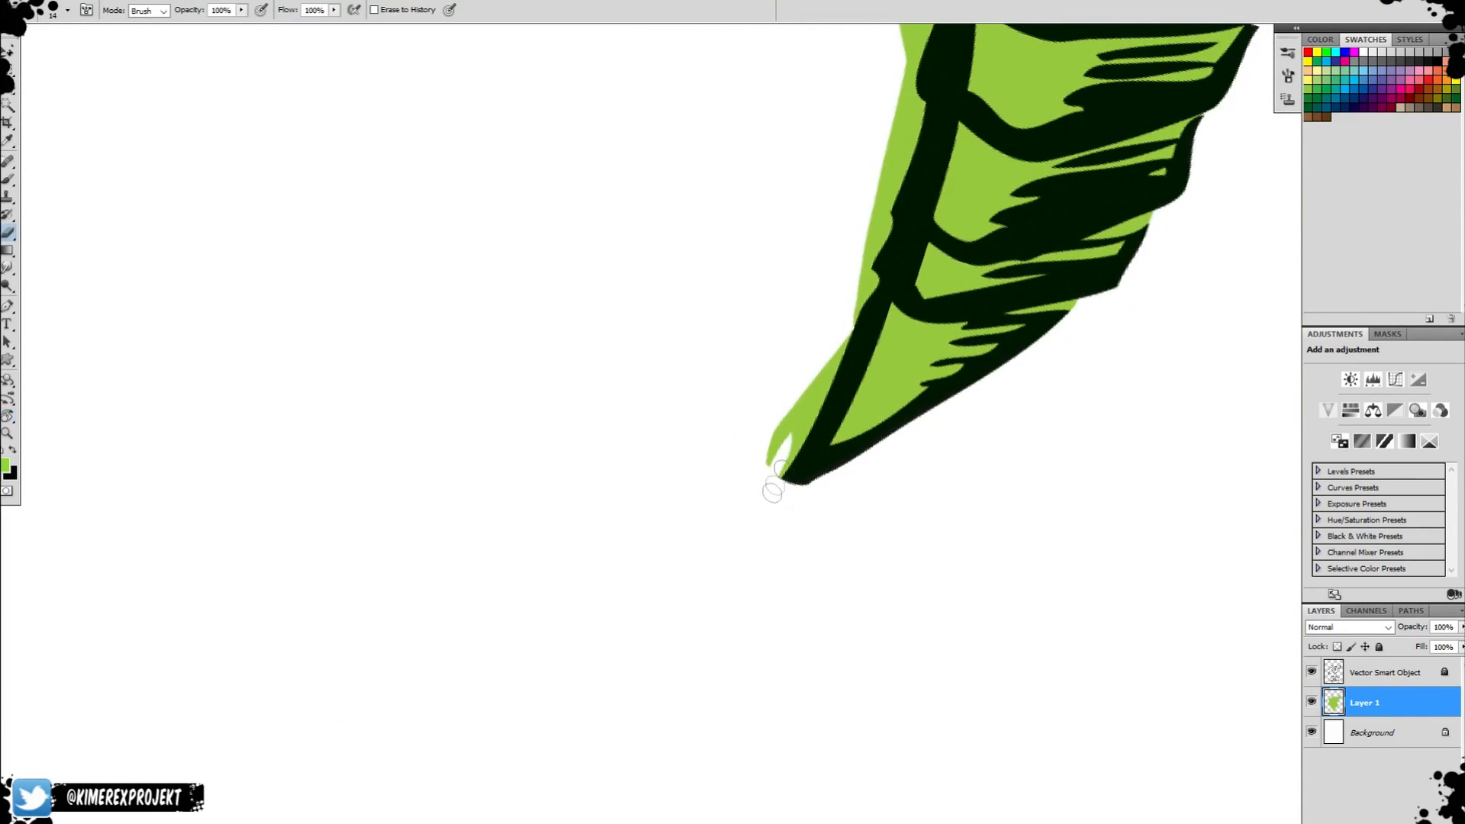
Erase the excess green around the small horn's tip and down its inner edge to the base.
left_click_drag(773, 491, 843, 324)
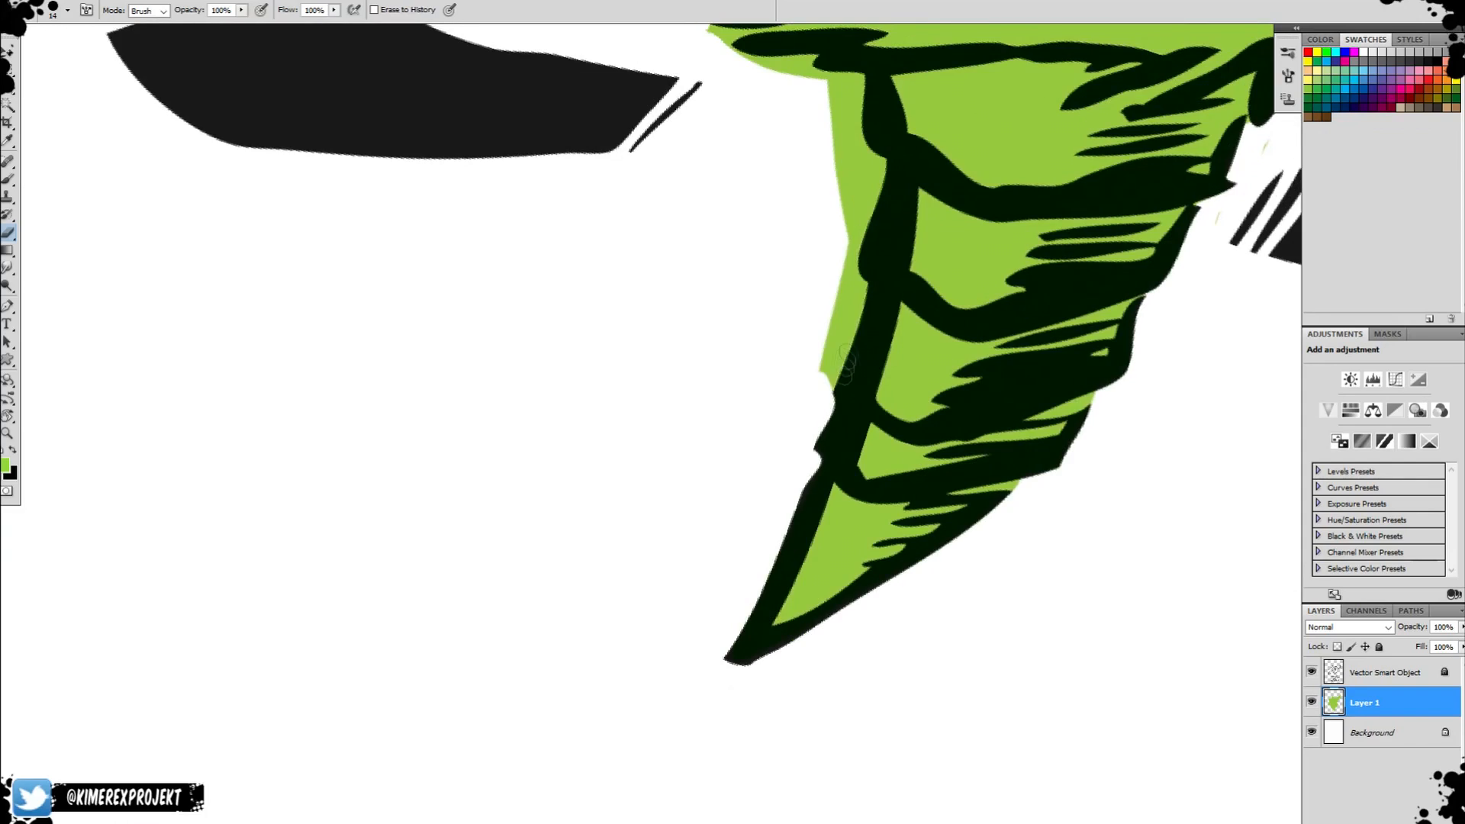
mouse_move(815, 413)
left_mouse_down()
mouse_move(839, 321)
mouse_move(824, 298)
left_mouse_up()
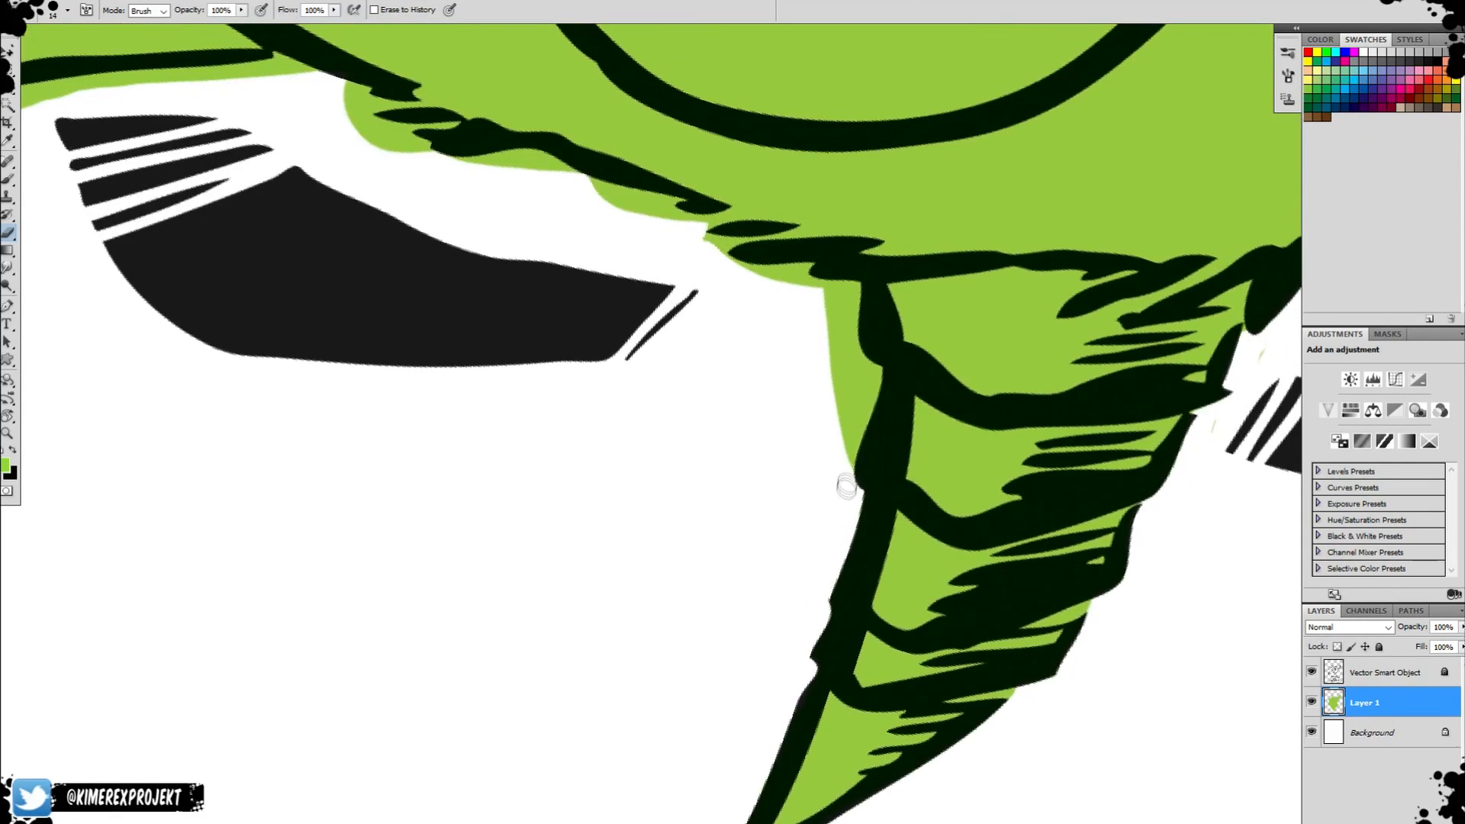
mouse_move(847, 486)
left_mouse_down()
mouse_move(866, 389)
mouse_move(835, 313)
left_mouse_up()
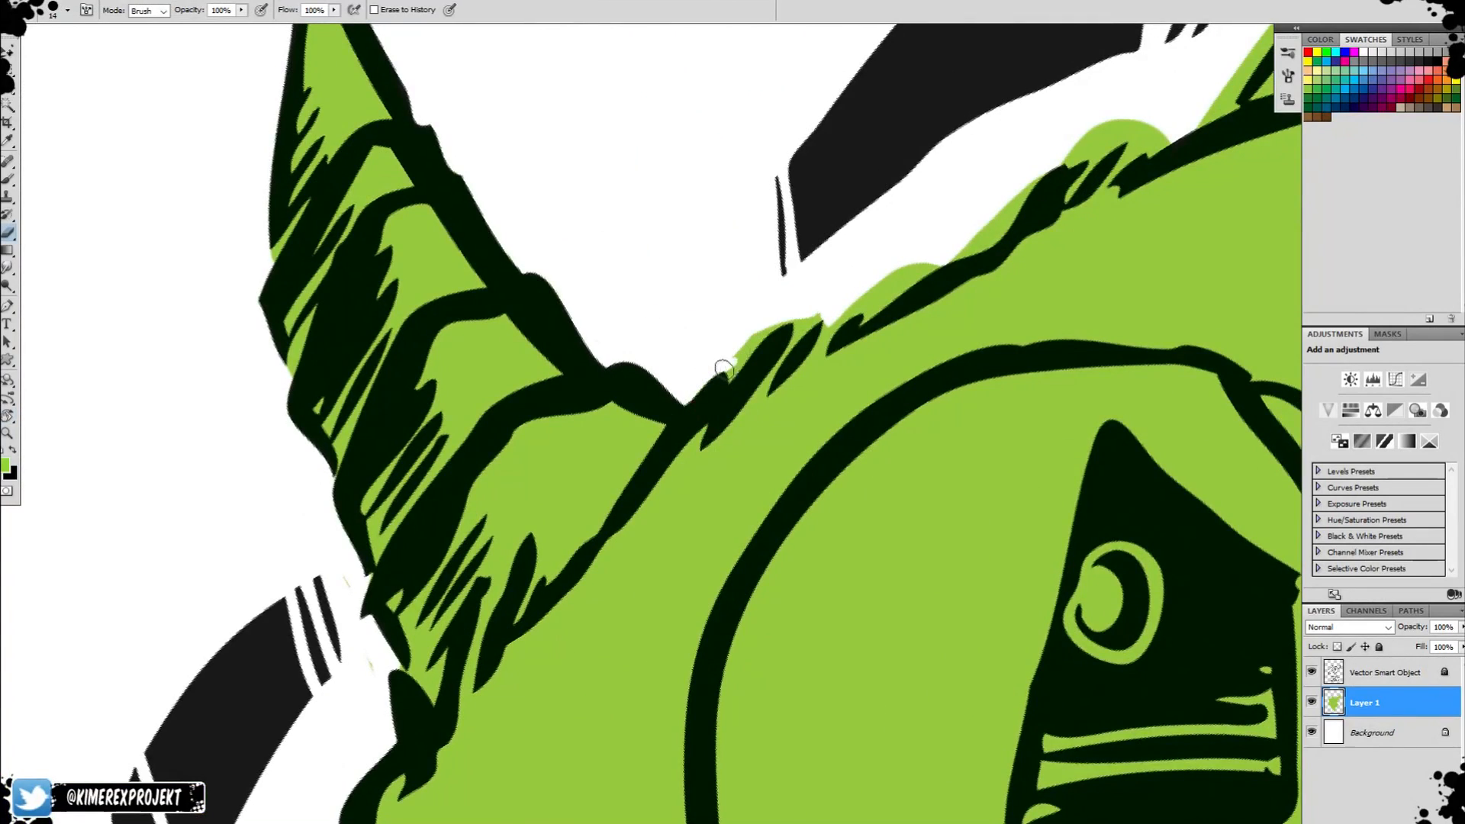
Erase the excess green along the hairy top of the head from the small horn to the large horn.
left_click_drag(723, 369, 775, 306)
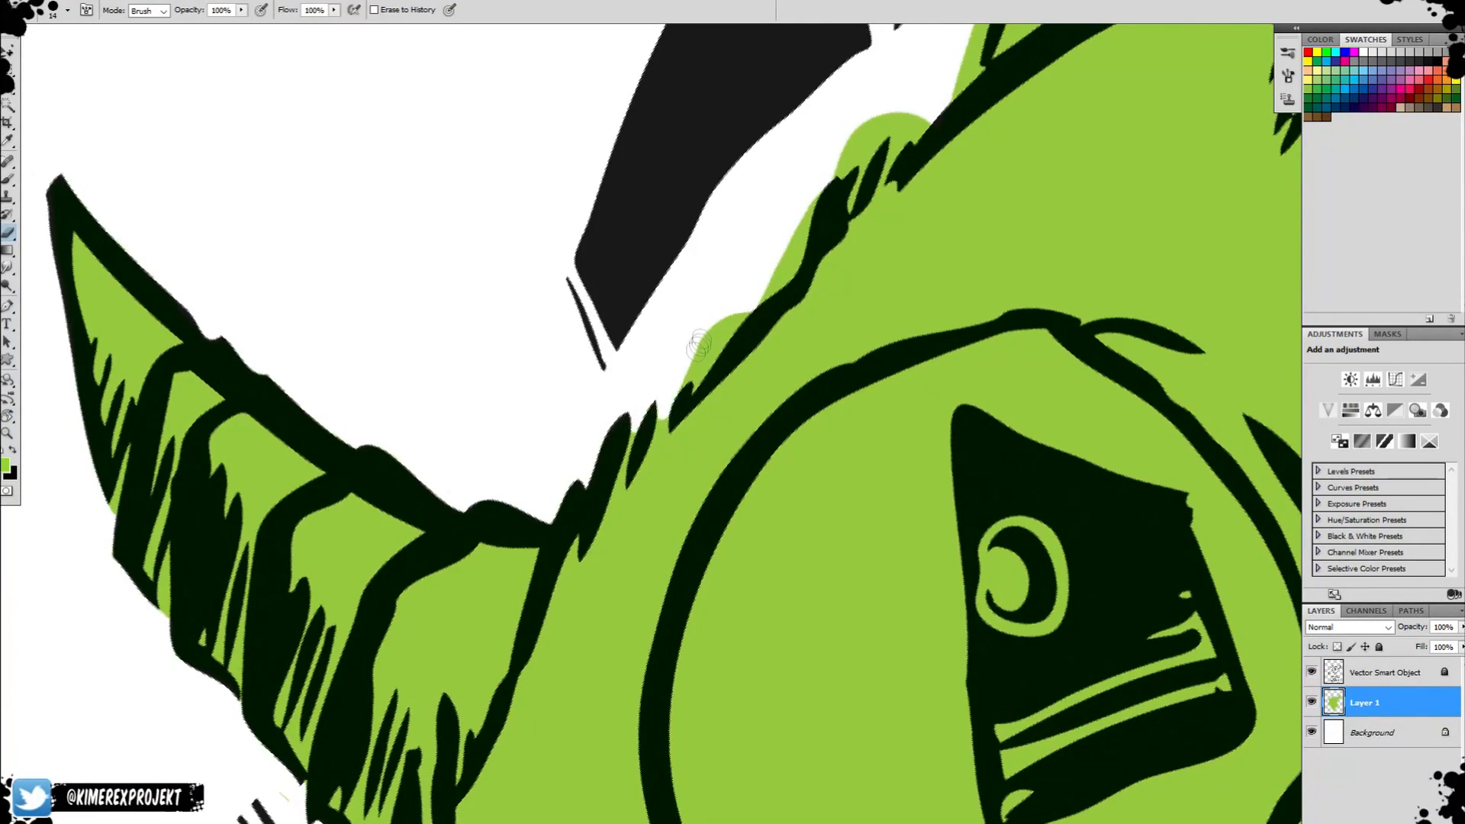
left_click_drag(693, 334, 694, 372)
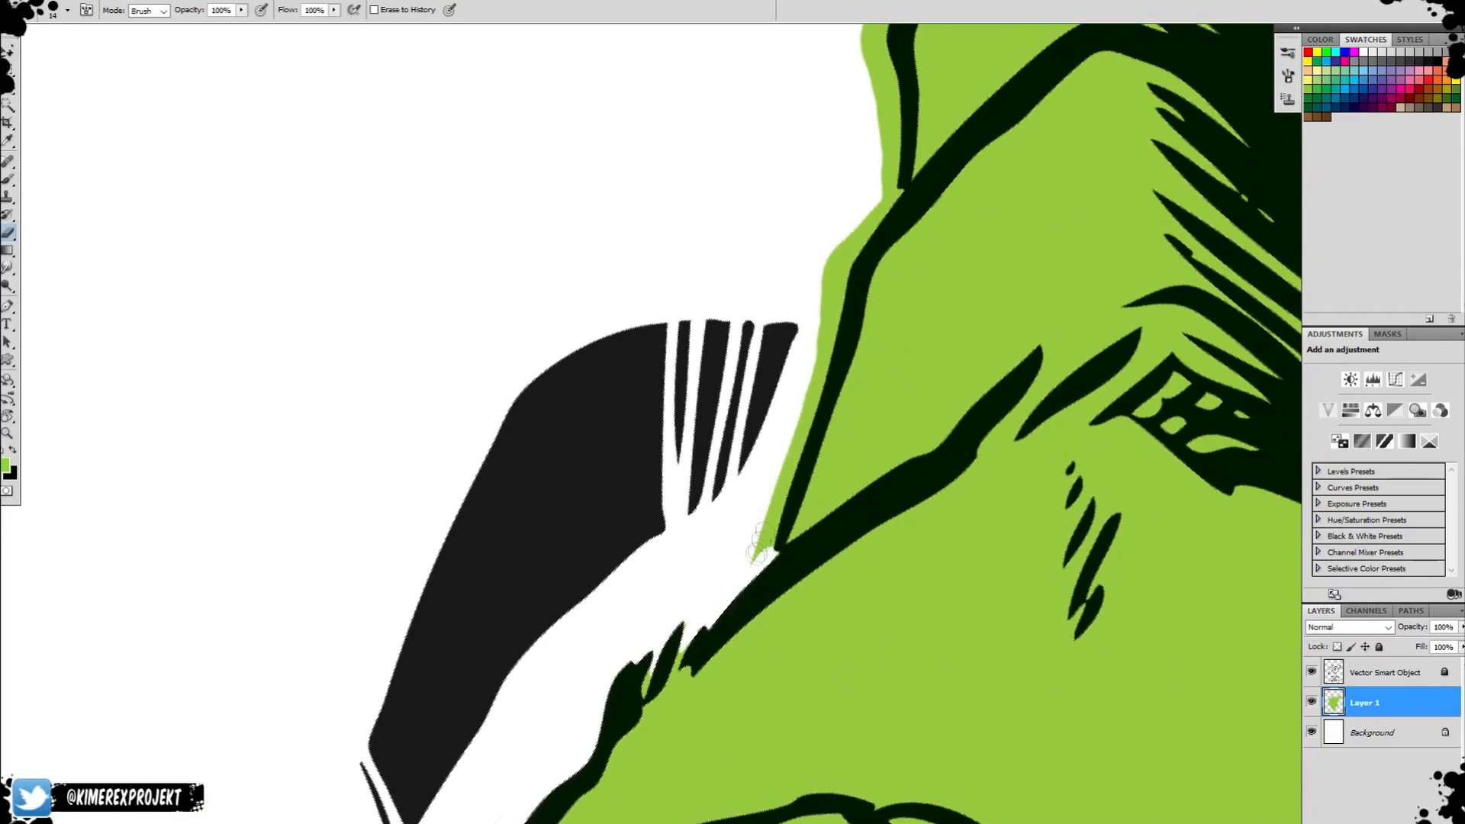
mouse_move(771, 561)
left_mouse_down()
mouse_move(839, 275)
mouse_move(897, 240)
mouse_move(747, 403)
left_mouse_up()
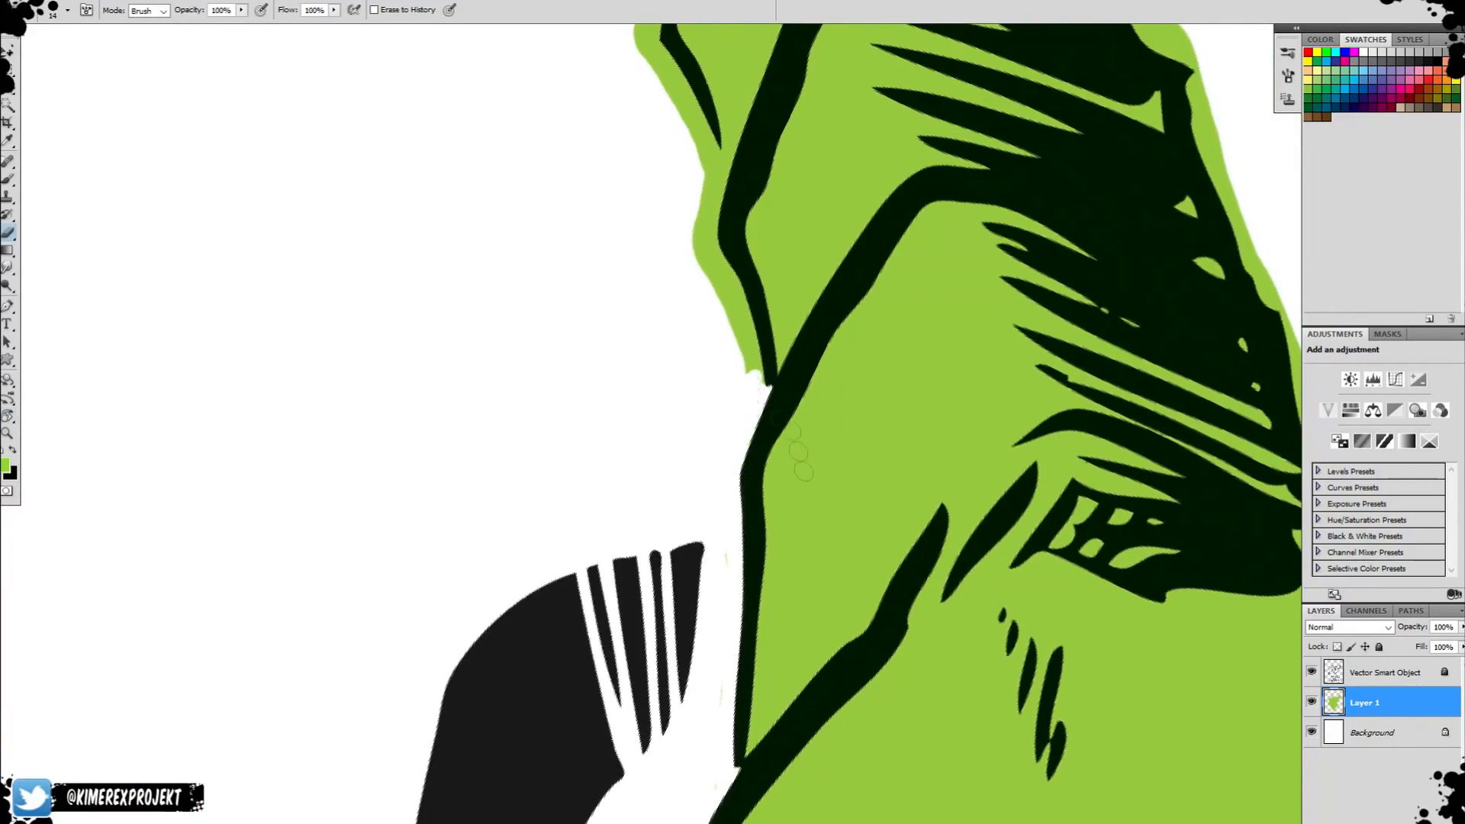
Erase the excess green along the inner edge of the large horn up to its tip.
mouse_move(664, 488)
left_mouse_down()
mouse_move(670, 409)
mouse_move(677, 425)
mouse_move(747, 306)
mouse_move(771, 176)
left_mouse_up()
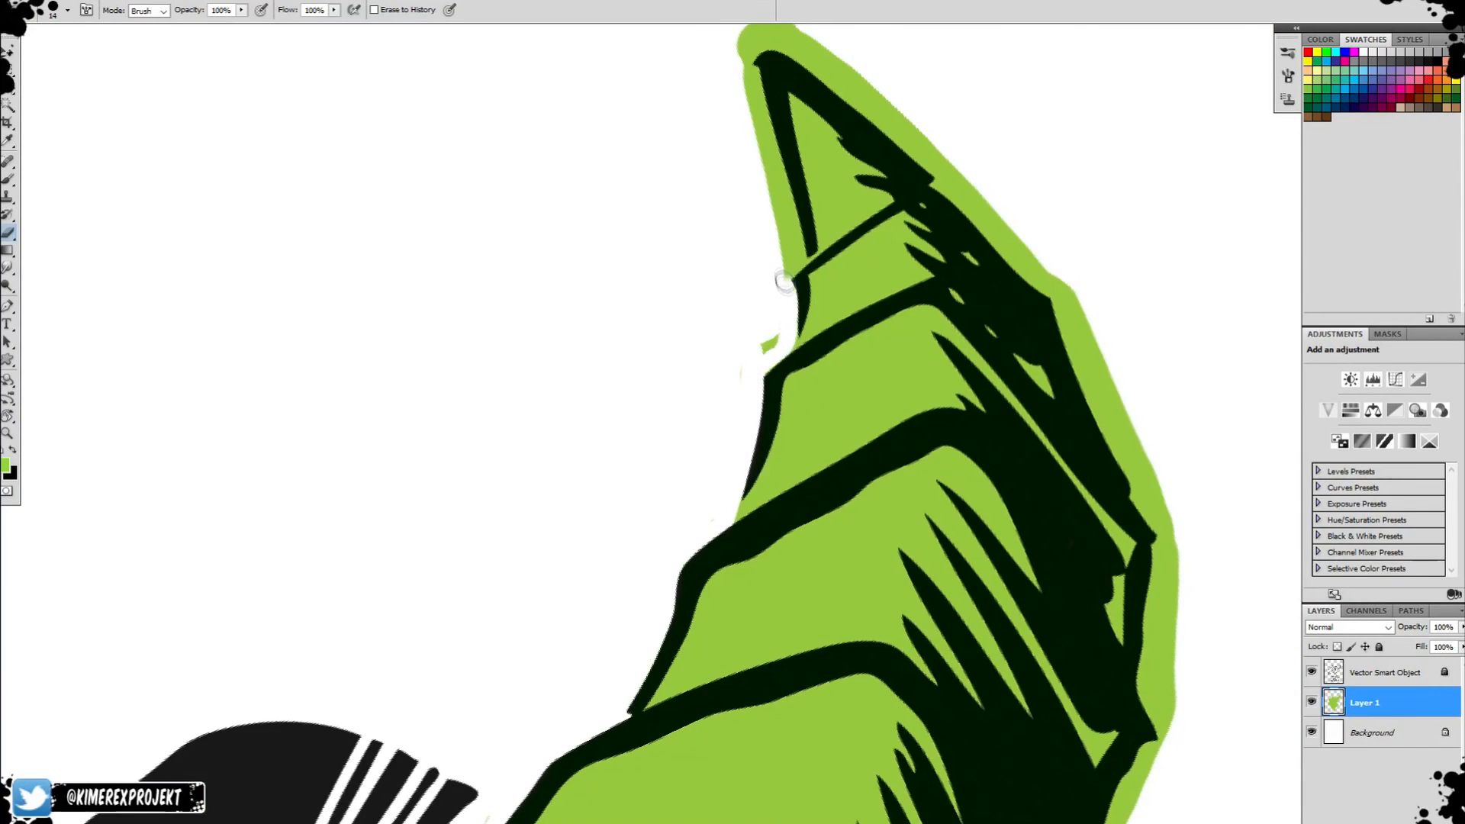
key("r")
left_click_drag(779, 278, 755, 329)
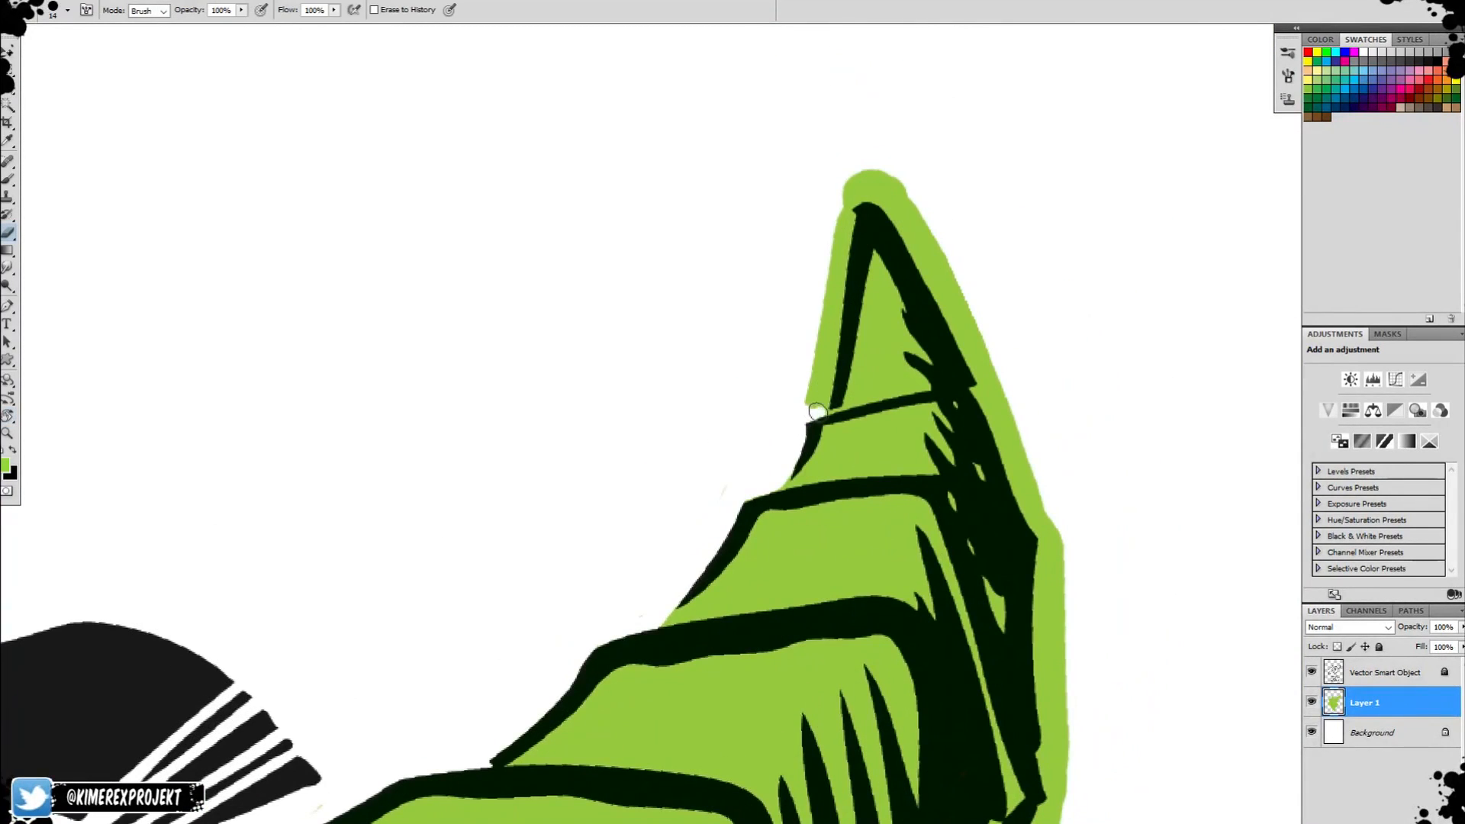
left_click_drag(821, 416, 850, 171)
key("r")
mouse_move(809, 305)
left_mouse_down()
mouse_move(671, 458)
mouse_move(724, 487)
mouse_move(706, 465)
mouse_move(744, 250)
mouse_move(692, 419)
left_mouse_up()
Erase the excess green along the shaded outer edge of the large horn down to its base.
key("space")
mouse_move(731, 256)
left_mouse_down()
mouse_move(677, 461)
mouse_move(748, 275)
left_mouse_up()
left_click_drag(697, 456, 813, 221)
key("space")
mouse_move(812, 221)
left_mouse_down()
mouse_move(733, 349)
mouse_move(843, 210)
left_mouse_up()
key("space")
left_click_drag(909, 164, 836, 339)
key("r")
mouse_move(836, 339)
left_mouse_down()
mouse_move(781, 266)
mouse_move(871, 186)
mouse_move(789, 292)
left_mouse_up()
key("space")
left_click_drag(860, 200, 704, 375)
key("r")
mouse_move(710, 371)
left_mouse_down()
mouse_move(693, 363)
mouse_move(738, 328)
left_mouse_up()
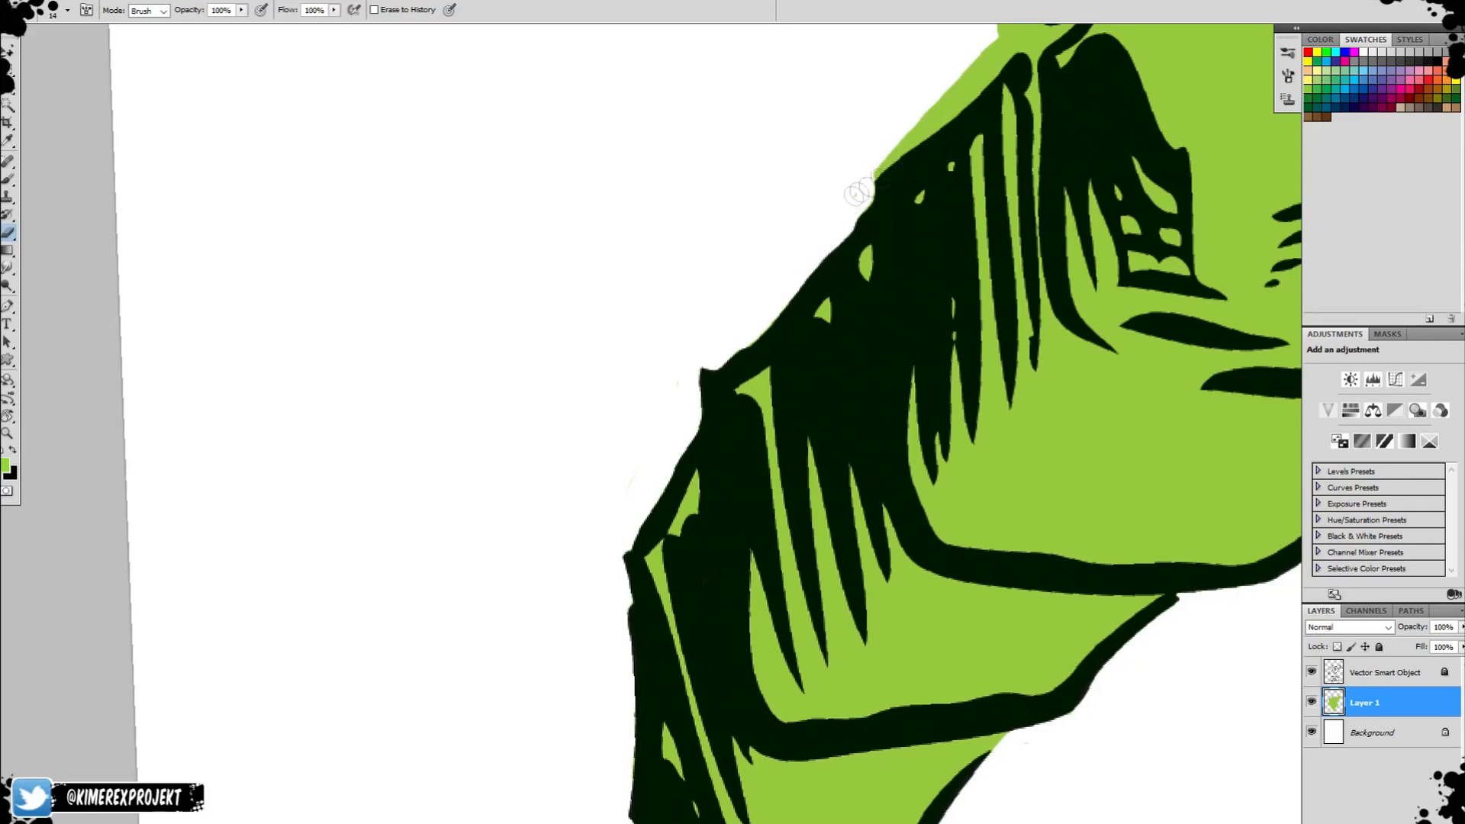
left_click_drag(927, 126, 1015, 51)
key("space")
mouse_move(1011, 58)
left_mouse_down()
mouse_move(898, 231)
mouse_move(920, 189)
left_mouse_up()
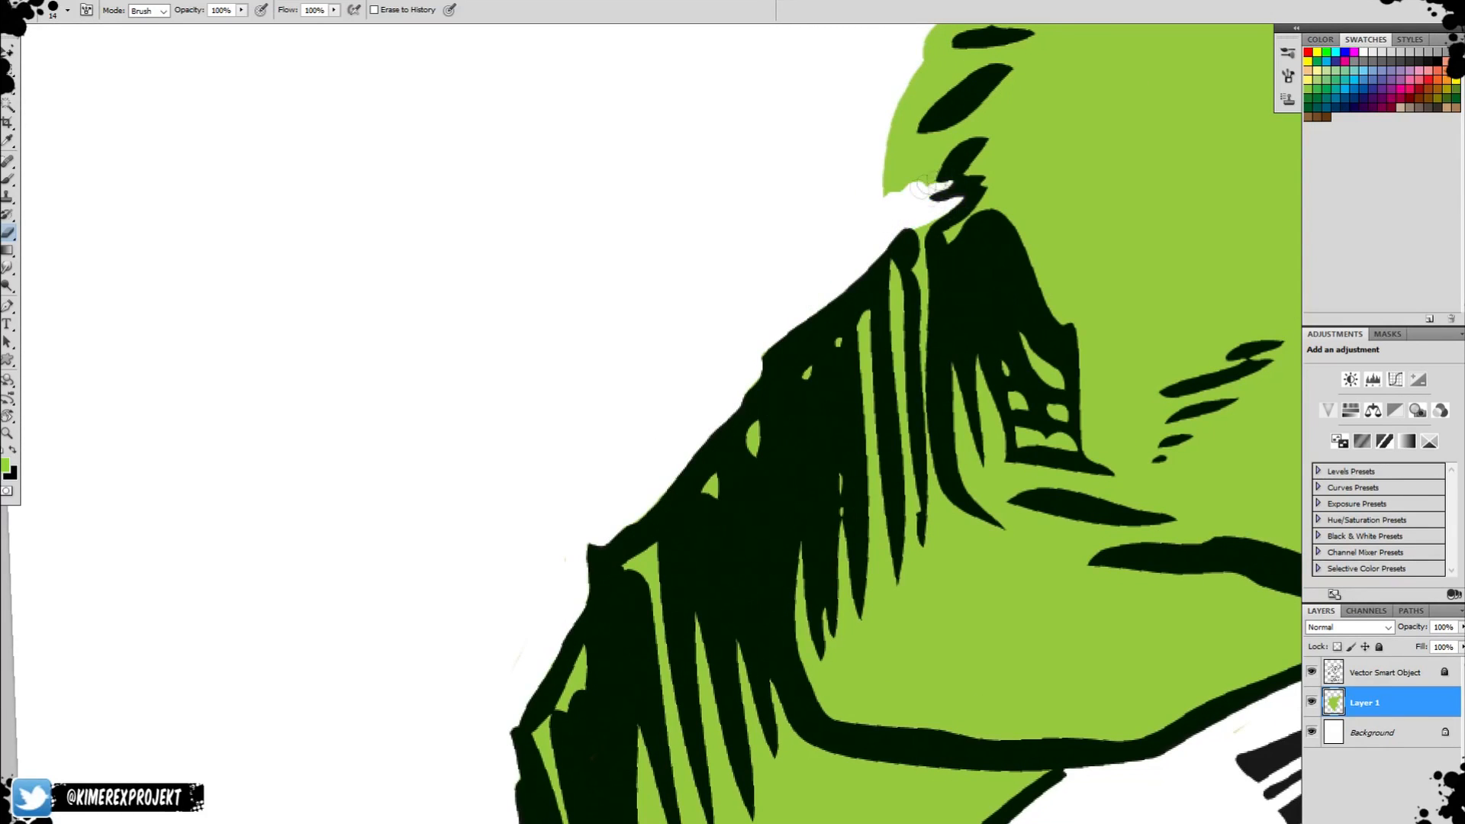
Erase the excess green around the hair tufts on the side of the head below the large horn.
left_click_drag(953, 138, 892, 191)
key("r")
mouse_move(886, 214)
left_mouse_down()
mouse_move(598, 582)
mouse_move(817, 702)
left_mouse_up()
key("space")
left_click_drag(824, 725, 763, 473)
mouse_move(778, 559)
left_mouse_down()
mouse_move(811, 487)
mouse_move(810, 599)
mouse_move(844, 588)
mouse_move(796, 502)
left_mouse_up()
key("space")
mouse_move(810, 639)
left_mouse_down()
mouse_move(788, 482)
mouse_move(837, 500)
mouse_move(821, 425)
left_mouse_up()
key("space")
left_click_drag(828, 412, 861, 672)
key("space")
Erase the excess green where the head meets the raised arm and along that arm's outer edge.
left_click_drag(895, 653, 826, 467)
left_click_drag(823, 427, 839, 543)
left_click_drag(721, 395, 702, 397)
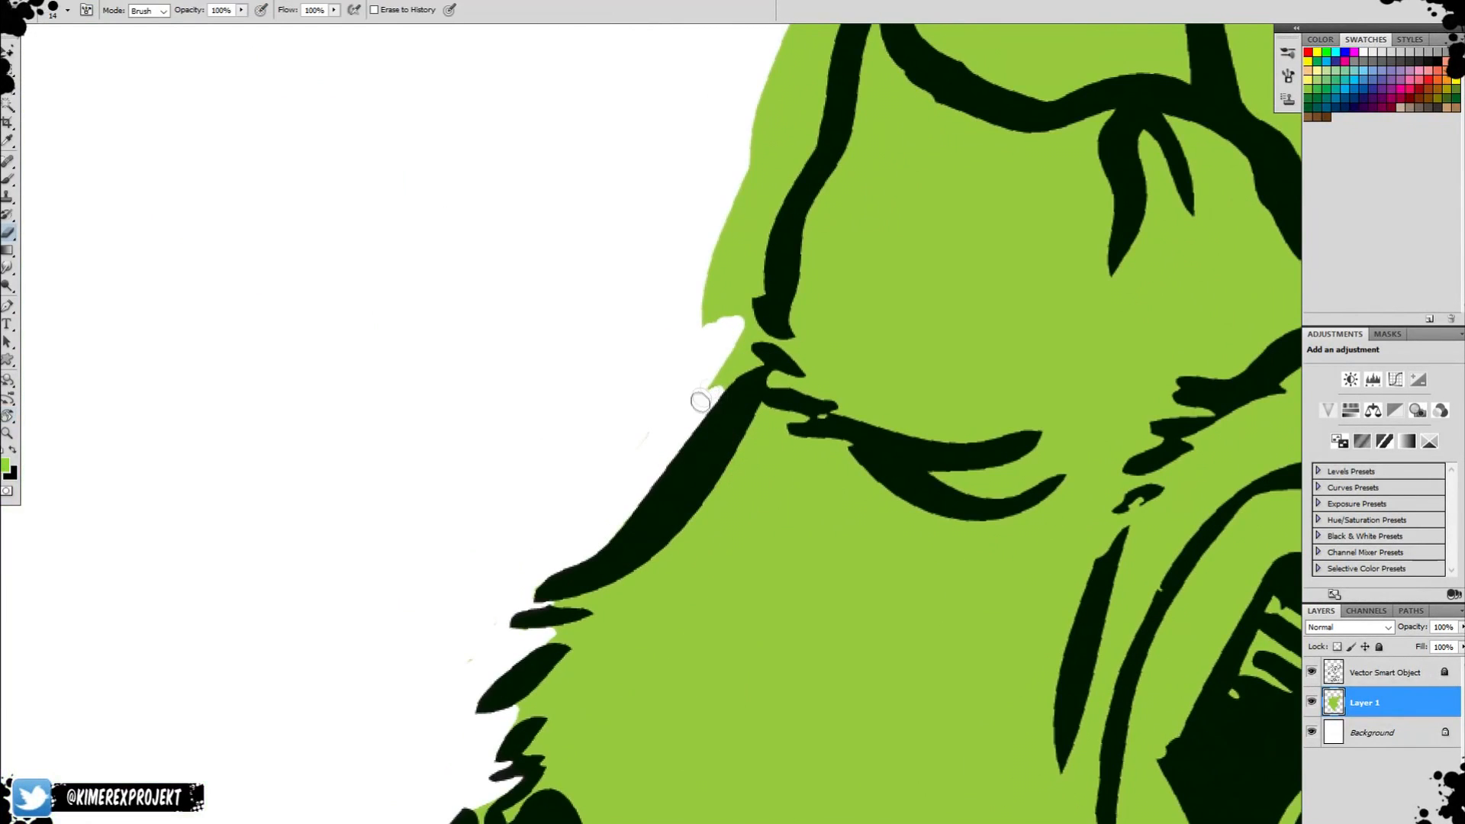
mouse_move(752, 331)
left_mouse_down()
mouse_move(740, 229)
mouse_move(756, 252)
mouse_move(763, 241)
left_mouse_up()
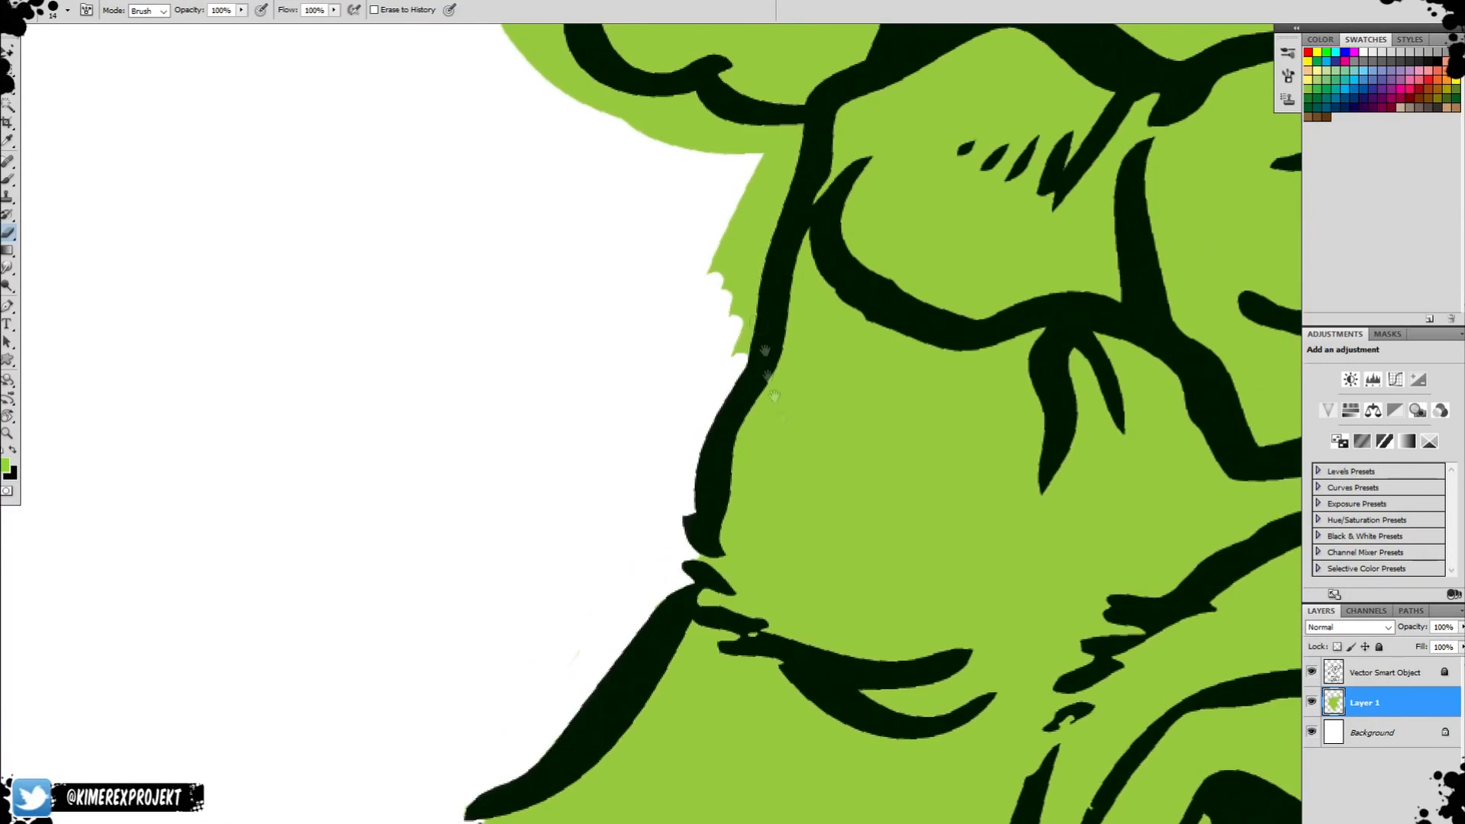
left_click_drag(744, 374, 733, 260)
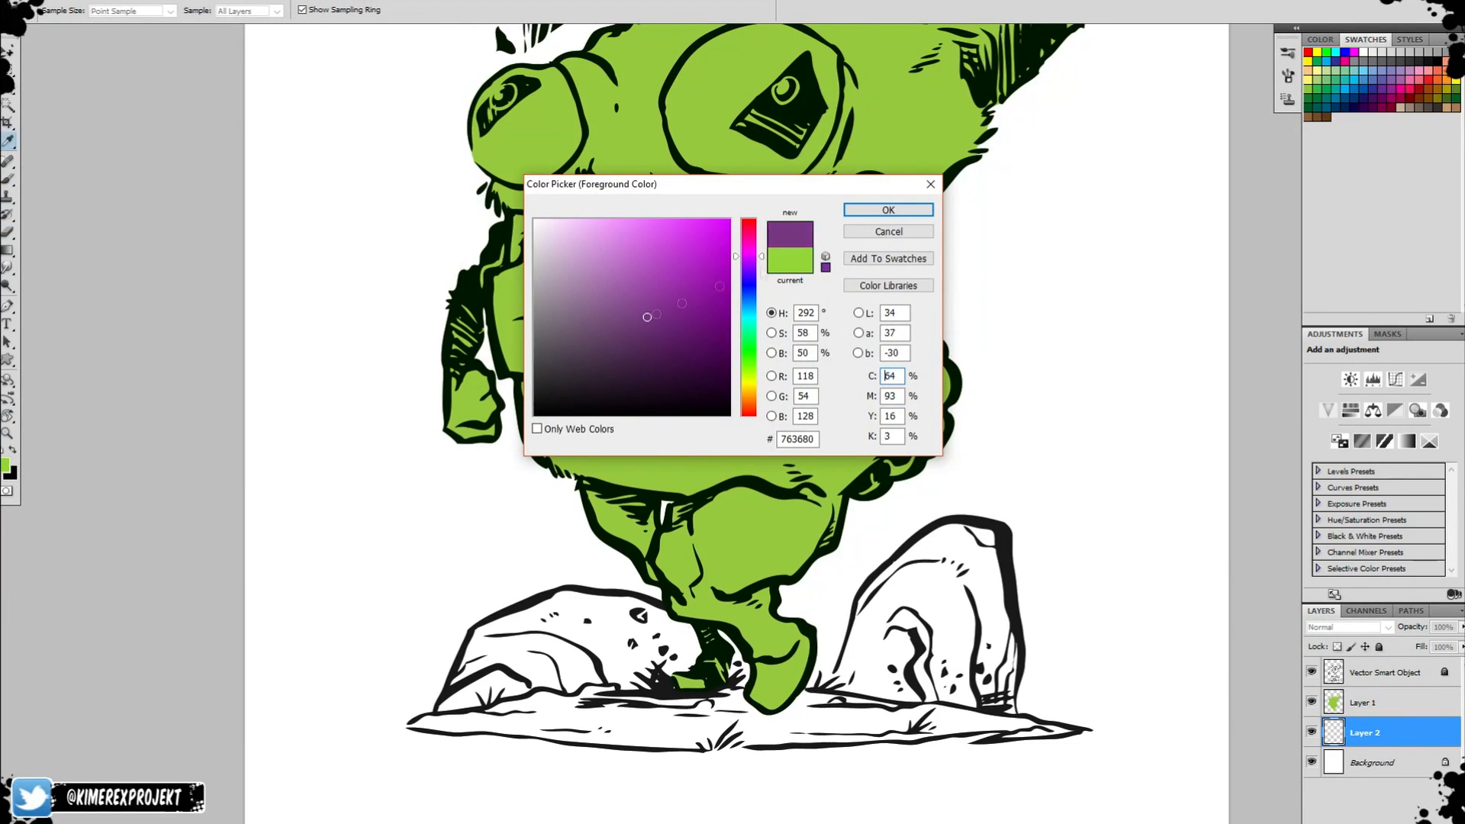
Set the foreground colour to purple 763680 and brush it on Layer 2 over the left rock and the ground under the feet.
key("Return")
key("b")
mouse_move(546, 645)
left_mouse_down()
mouse_move(569, 664)
mouse_move(747, 695)
mouse_move(803, 685)
left_mouse_up()
key("r")
key("b")
left_click_drag(853, 709, 1021, 500)
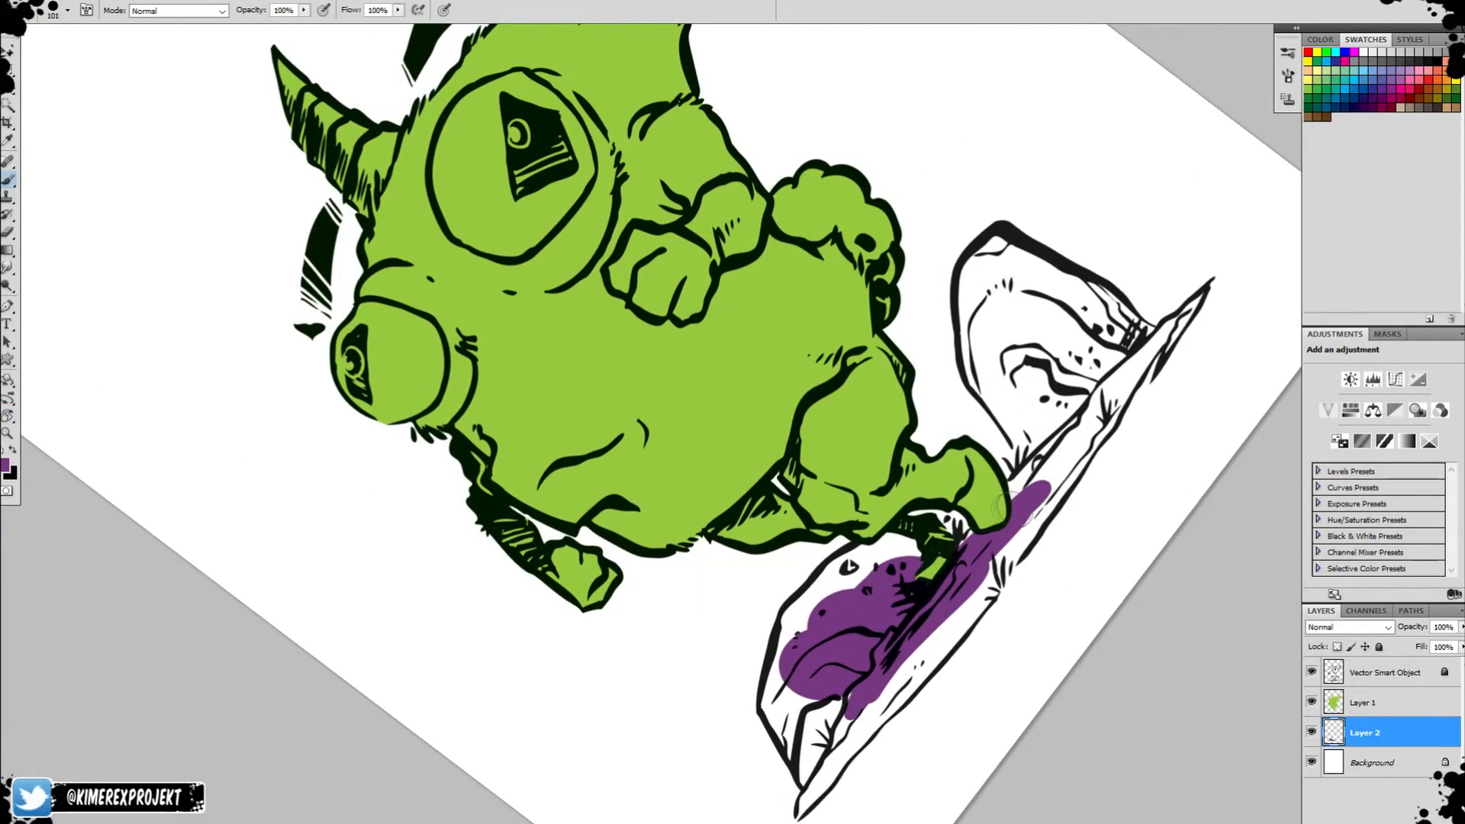
Fill the left rock and the left part of the ground with purple out to their outlines.
mouse_move(893, 546)
left_mouse_down()
mouse_move(794, 610)
mouse_move(782, 670)
mouse_move(800, 761)
mouse_move(798, 706)
mouse_move(534, 672)
left_mouse_up()
key("r")
left_click_drag(534, 687, 847, 374)
key("ctrl+plus")
left_click_drag(821, 435, 845, 376)
key("r")
left_click_drag(671, 602, 776, 610)
key("ctrl+z")
mouse_move(768, 438)
left_mouse_down()
mouse_move(1097, 203)
mouse_move(1029, 338)
left_mouse_up()
left_click_drag(977, 322, 923, 371)
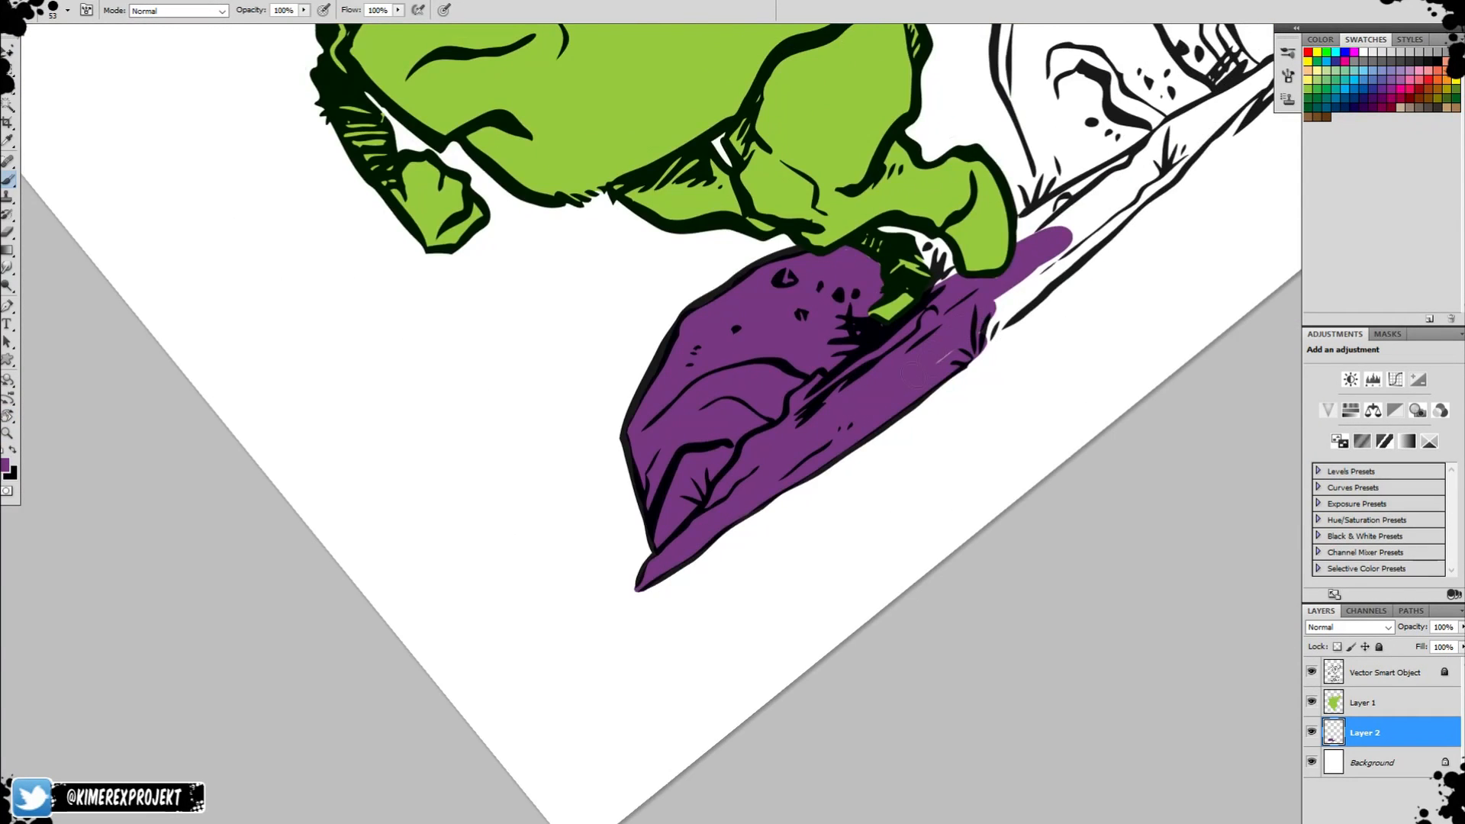
left_click_drag(1015, 295, 1077, 250)
left_click(1363, 702)
key("e")
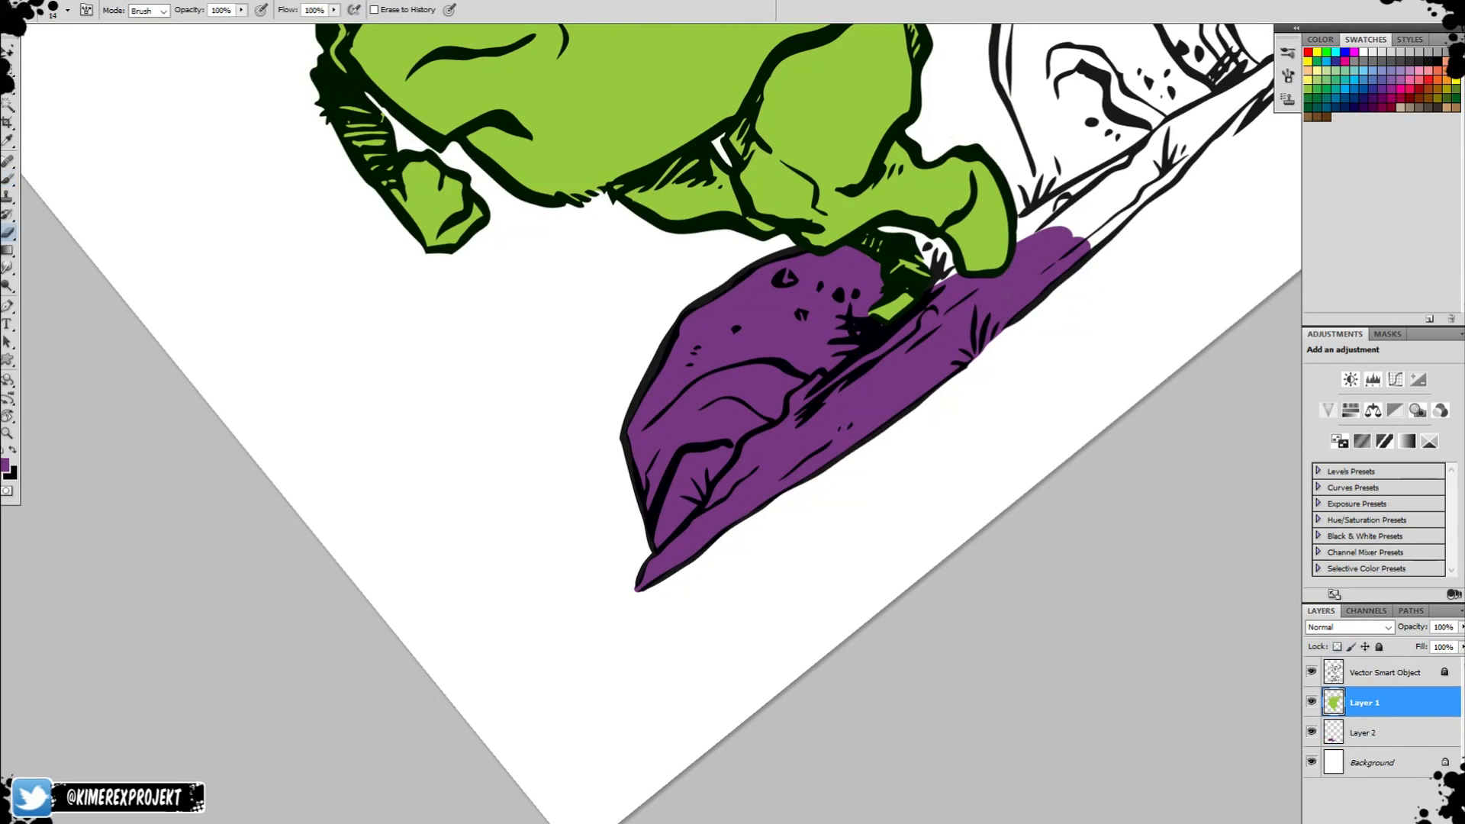
key("b")
left_click(1364, 732)
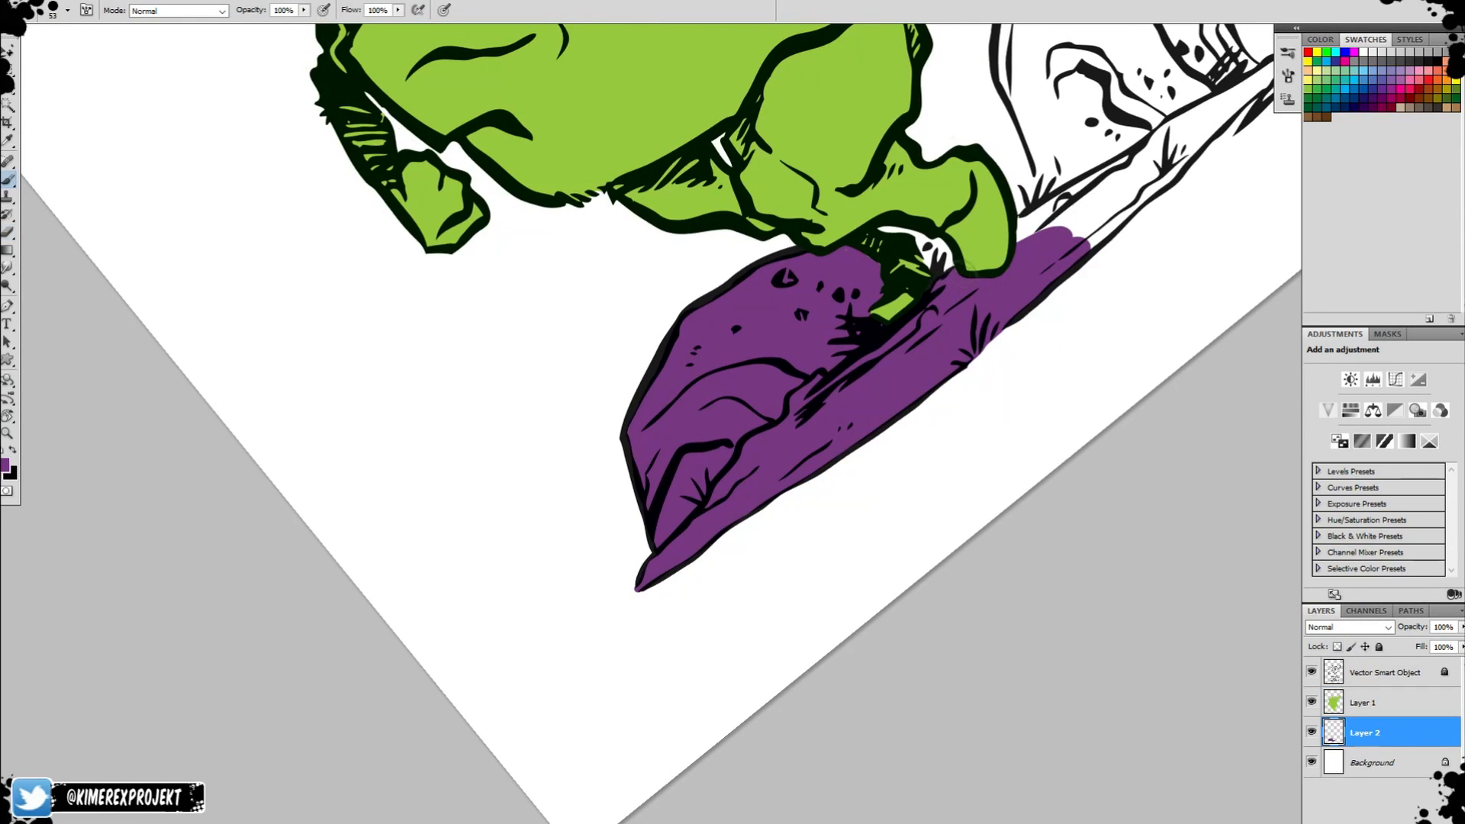
left_click(1383, 704)
key("e")
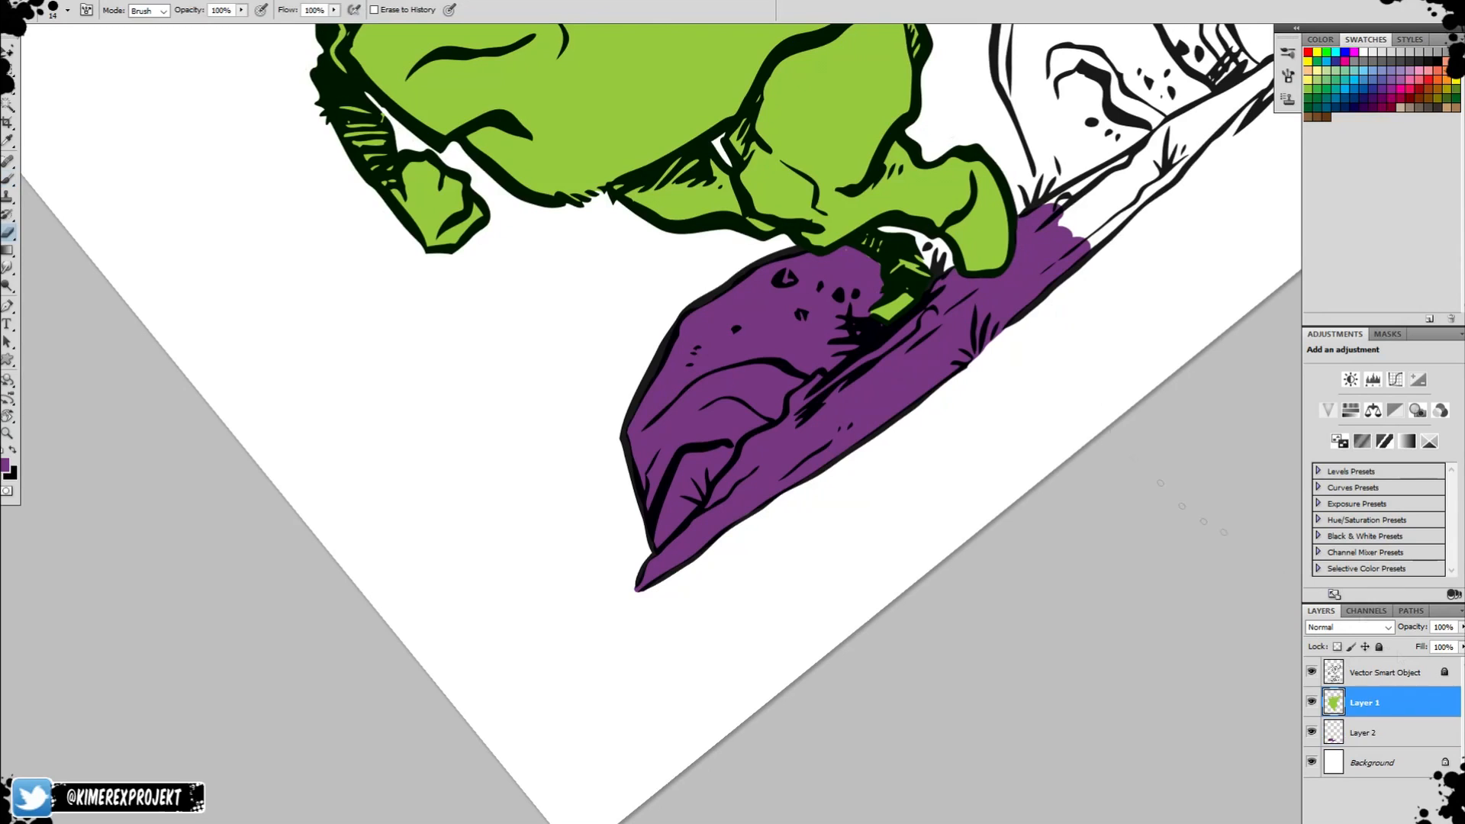
Brush purple on Layer 2 over the ground beyond the front foot and over the tall right rock.
key("b")
left_click(1385, 672)
left_click(1365, 732)
mouse_move(1080, 229)
left_mouse_down()
mouse_move(1176, 157)
mouse_move(1047, 411)
left_mouse_up()
left_click_drag(944, 467, 1014, 416)
mouse_move(919, 441)
left_mouse_down()
mouse_move(874, 244)
mouse_move(927, 166)
mouse_move(1038, 245)
mouse_move(953, 178)
mouse_move(909, 344)
mouse_move(1027, 366)
mouse_move(1069, 335)
left_mouse_up()
left_click_drag(953, 405, 938, 429)
left_click_drag(1073, 379, 899, 486)
Finish filling the base of the right rock and the right end of the ground with purple, and clear the selection.
key("r")
left_click_drag(899, 486, 843, 587)
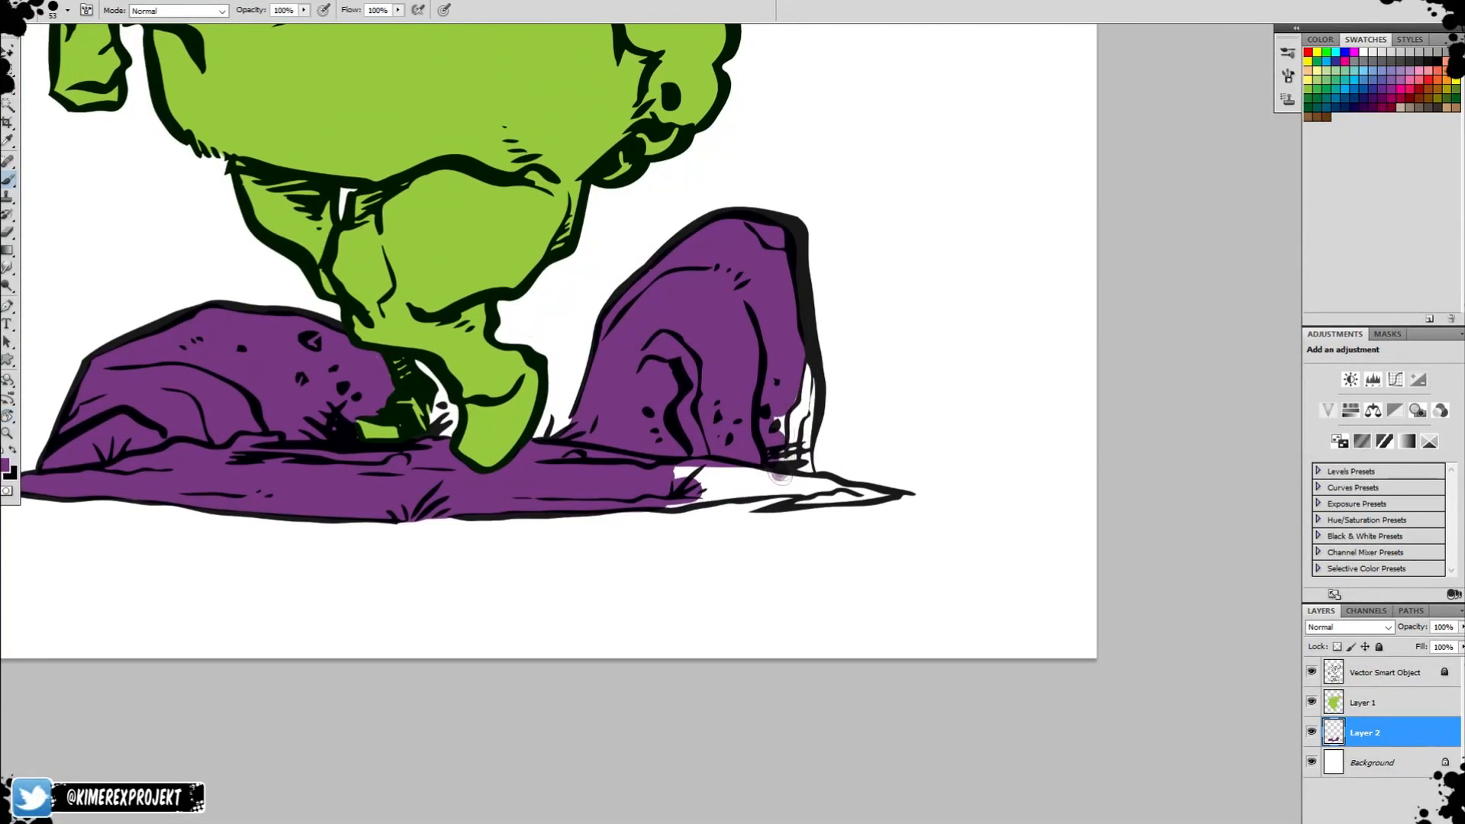
left_click_drag(786, 415, 815, 466)
left_click_drag(803, 357, 794, 470)
key("r")
left_click_drag(901, 279, 767, 137)
left_click_drag(763, 419, 843, 350)
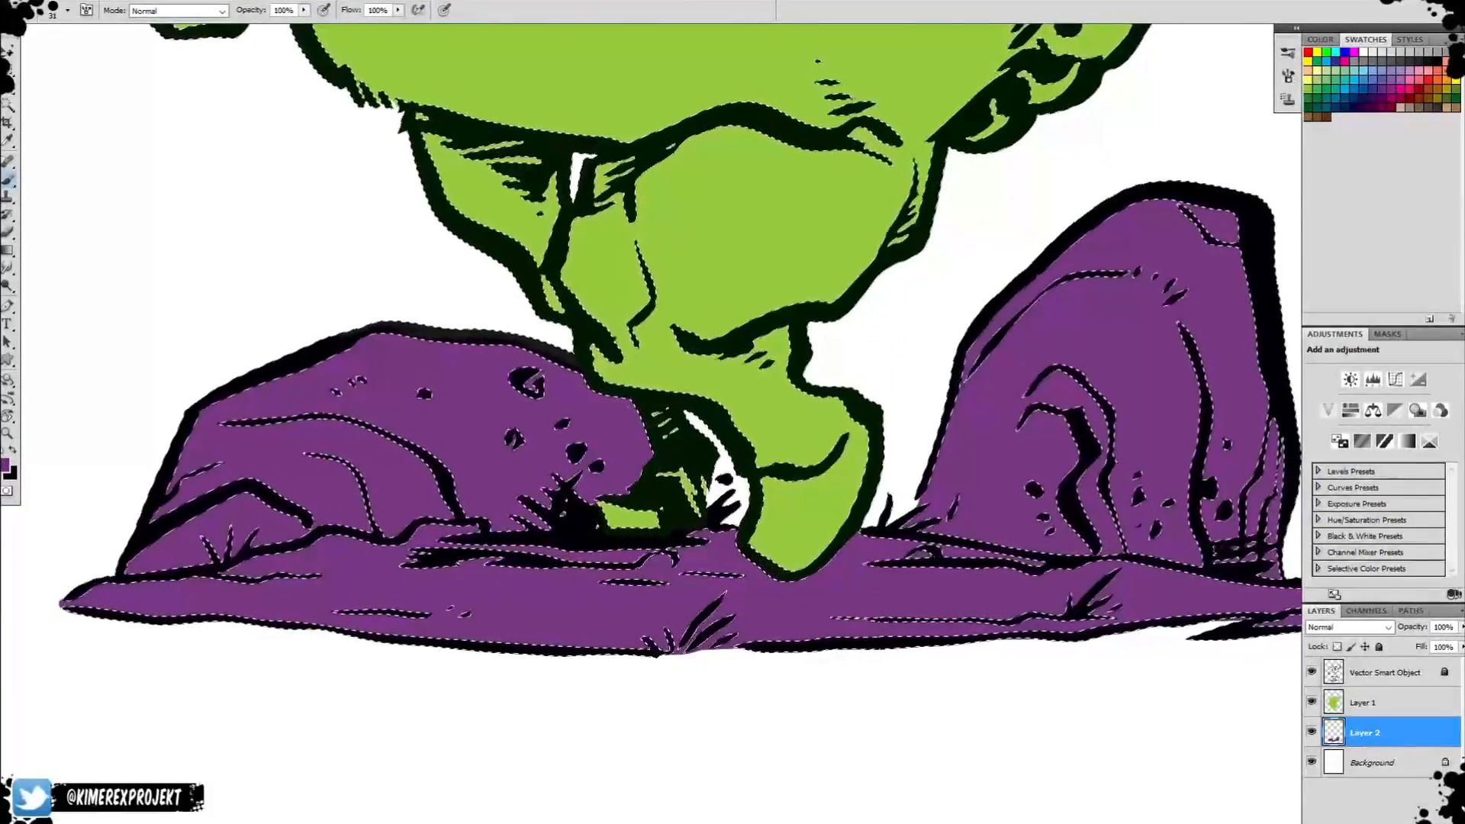
key("ctrl+d")
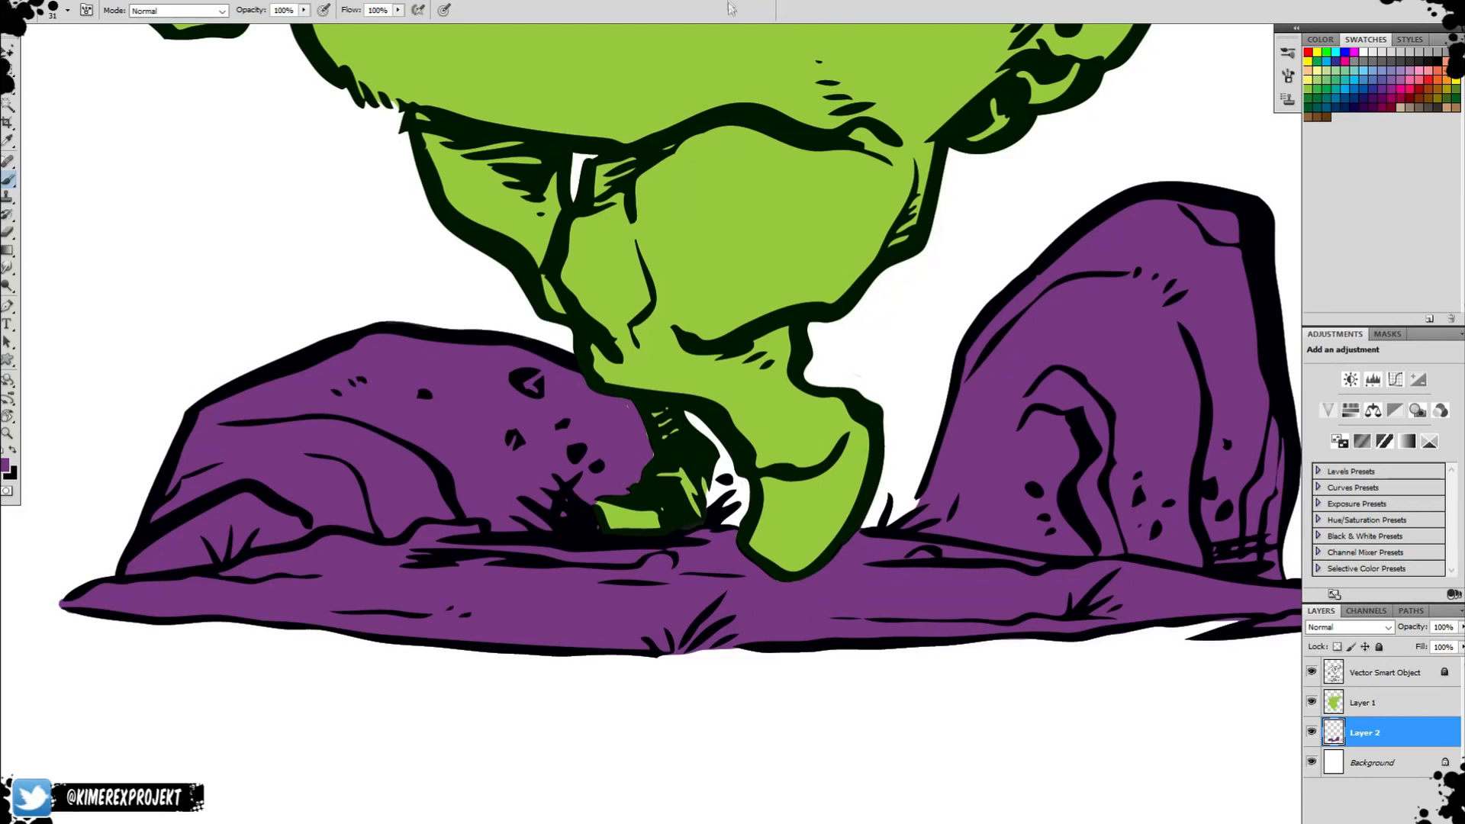
Add a new layer directly above Layer 1 and set its blending mode to Multiply.
left_click(1326, 702)
key("e")
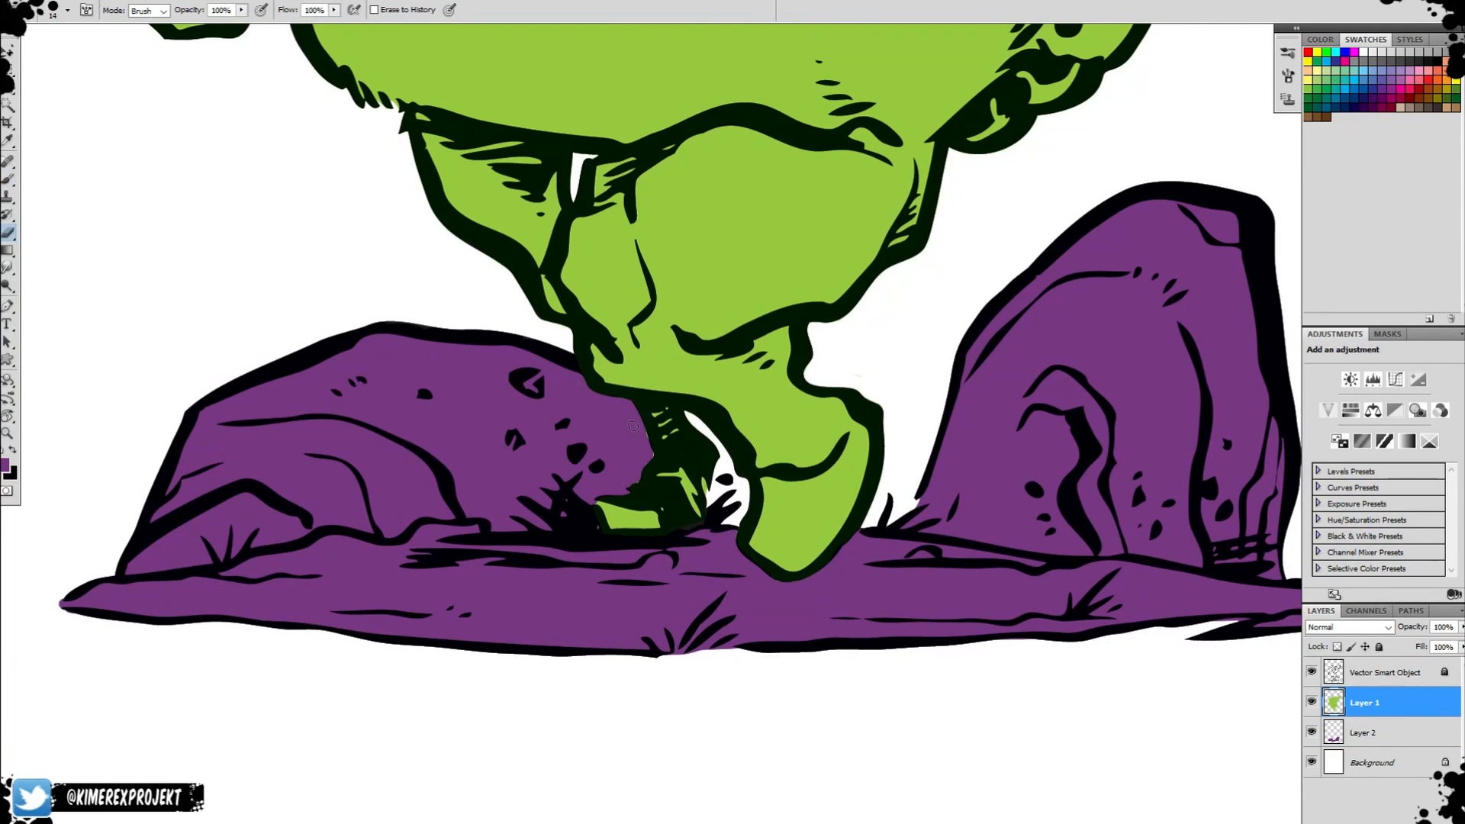
scroll(641, 481, "up", 4)
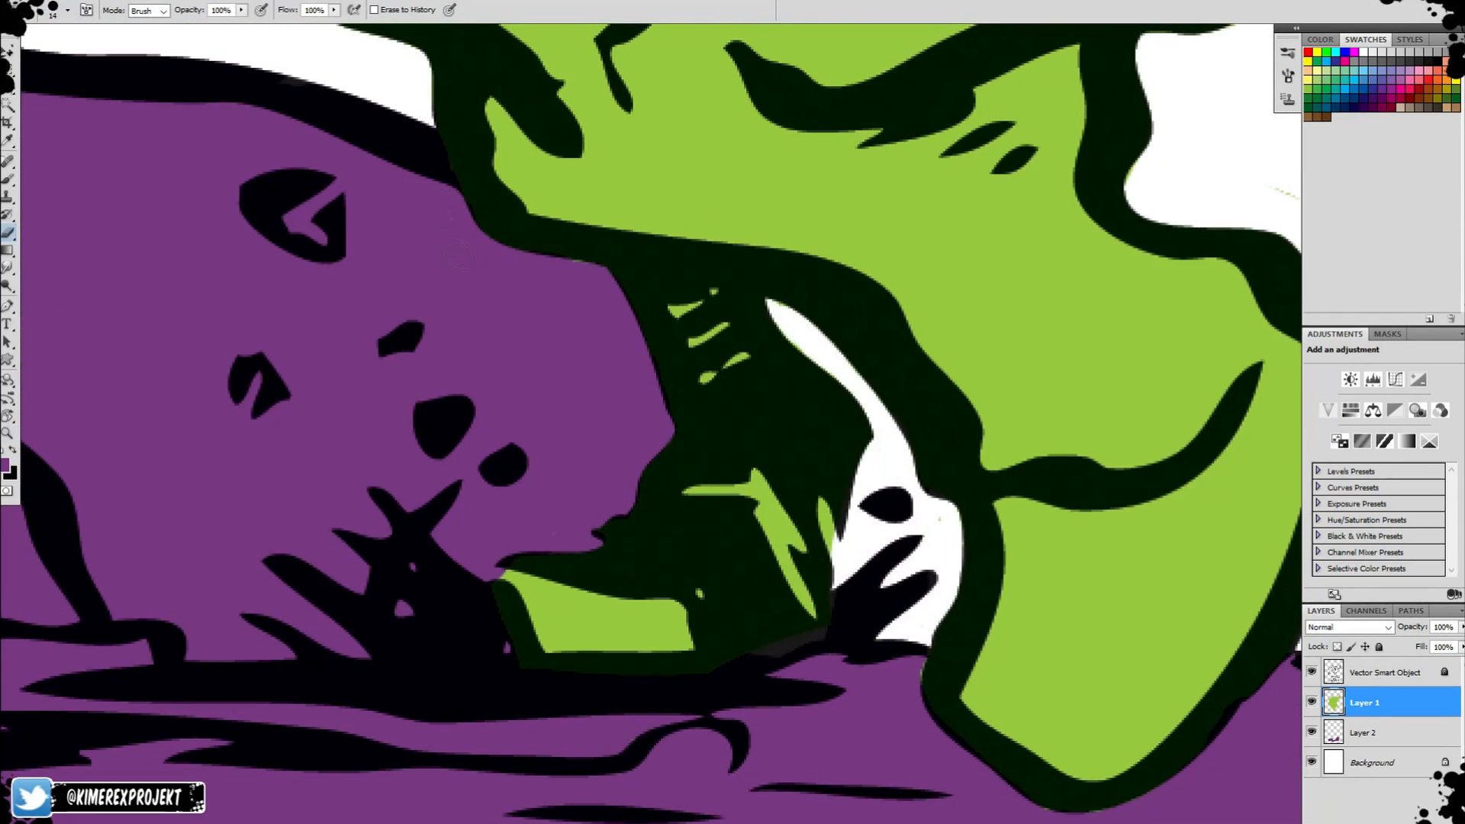
key("z")
mouse_move(984, 453)
left_mouse_down()
mouse_move(939, 457)
mouse_move(917, 477)
left_mouse_up()
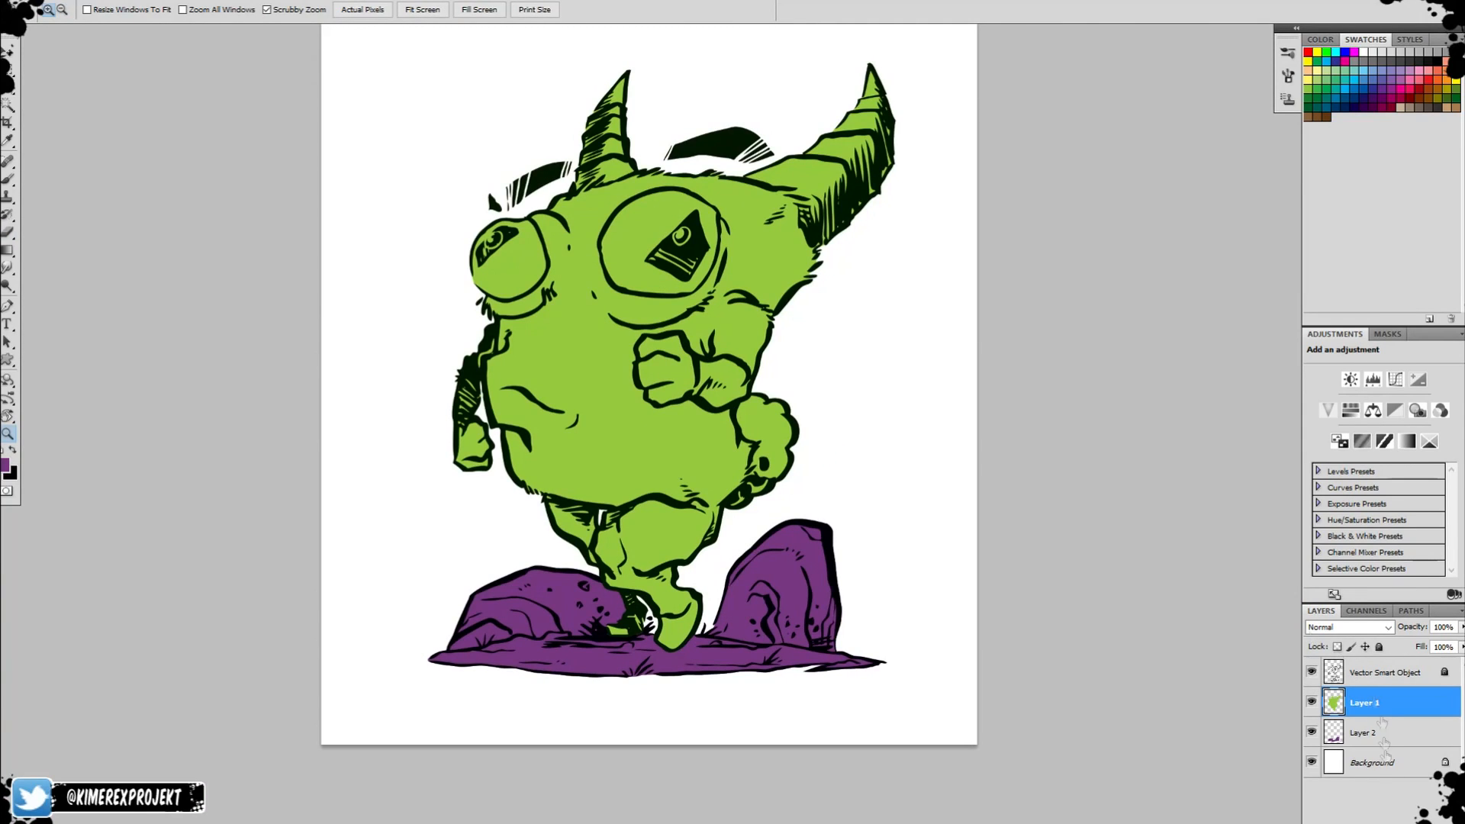
left_click(1347, 626)
left_click(1347, 276)
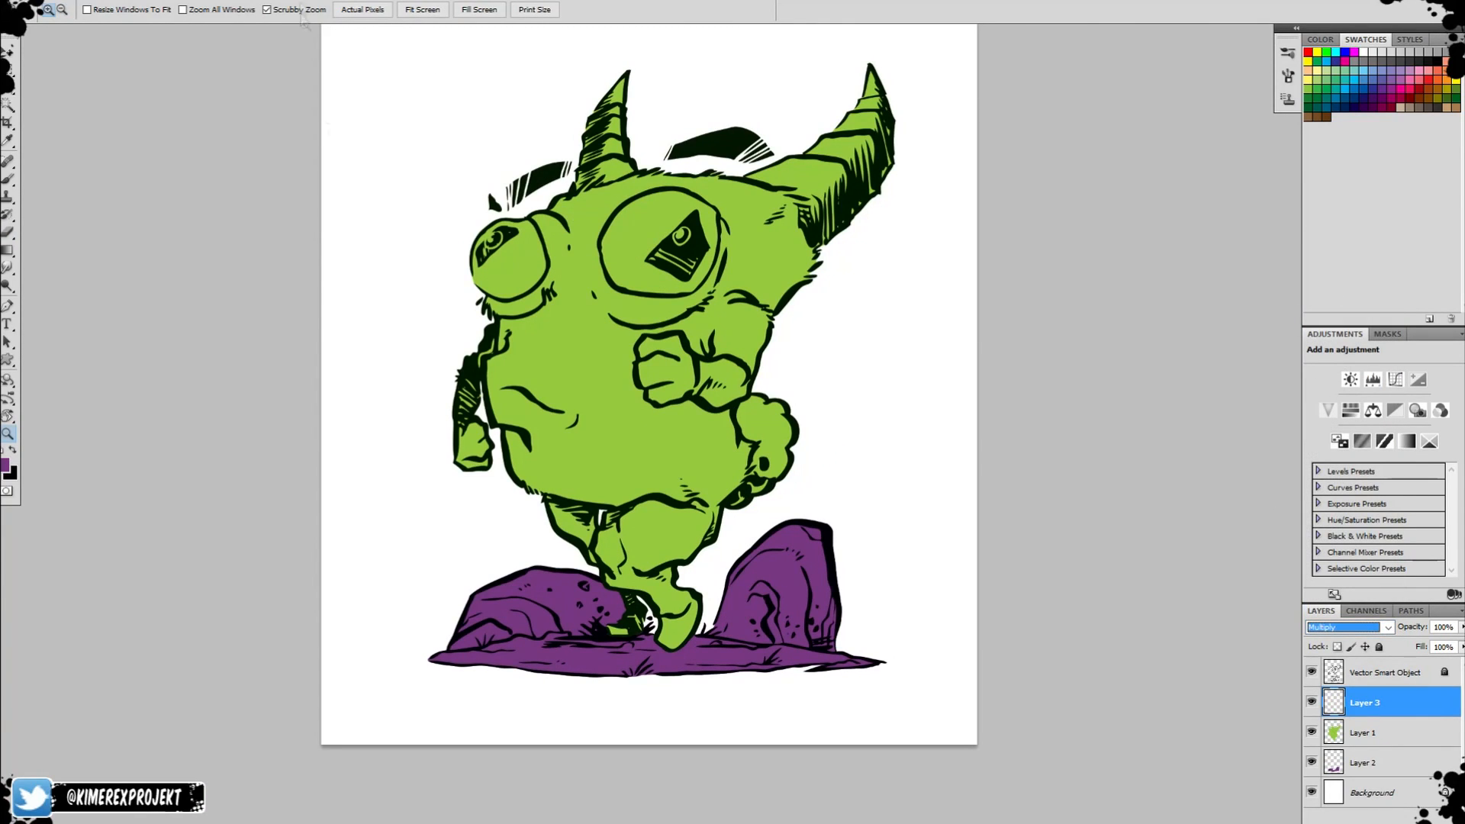
Set the foreground colour to light purple a47abd and choose a soft brush of size 476.
left_click(6, 465)
key("Return")
left_click(6, 464)
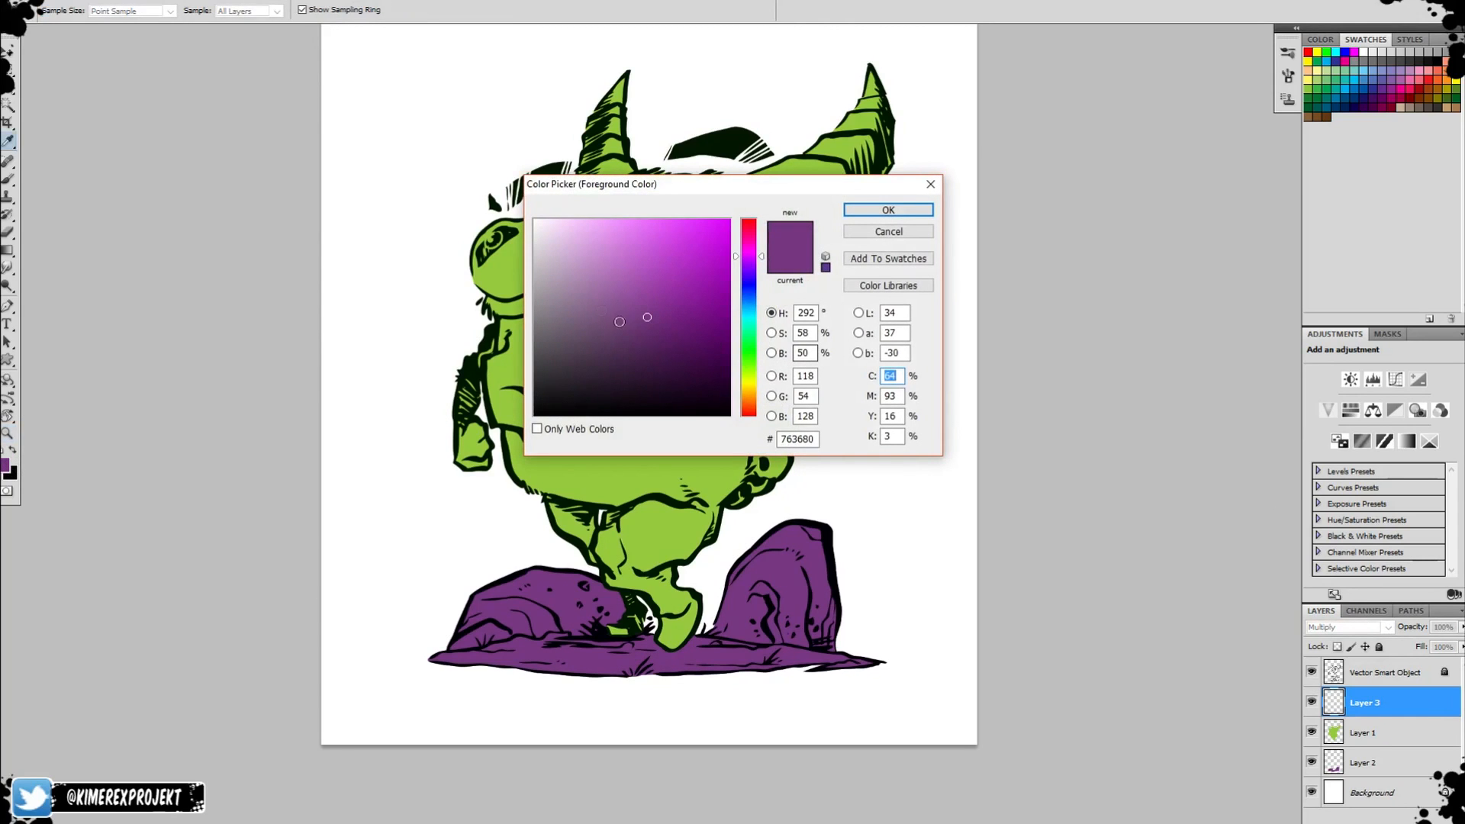
left_click_drag(752, 275, 753, 268)
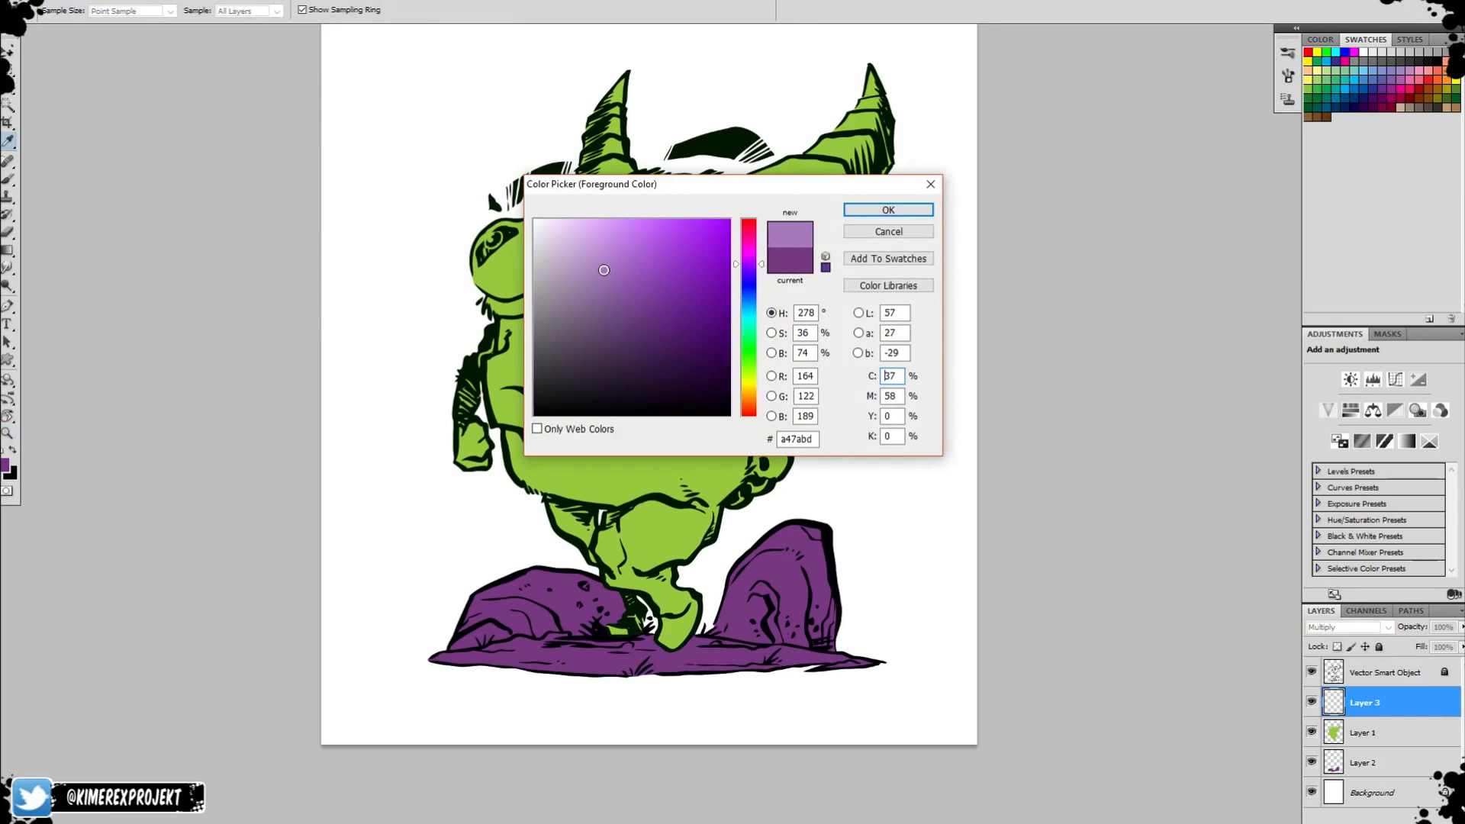
key("Return")
key("b")
right_click(700, 340)
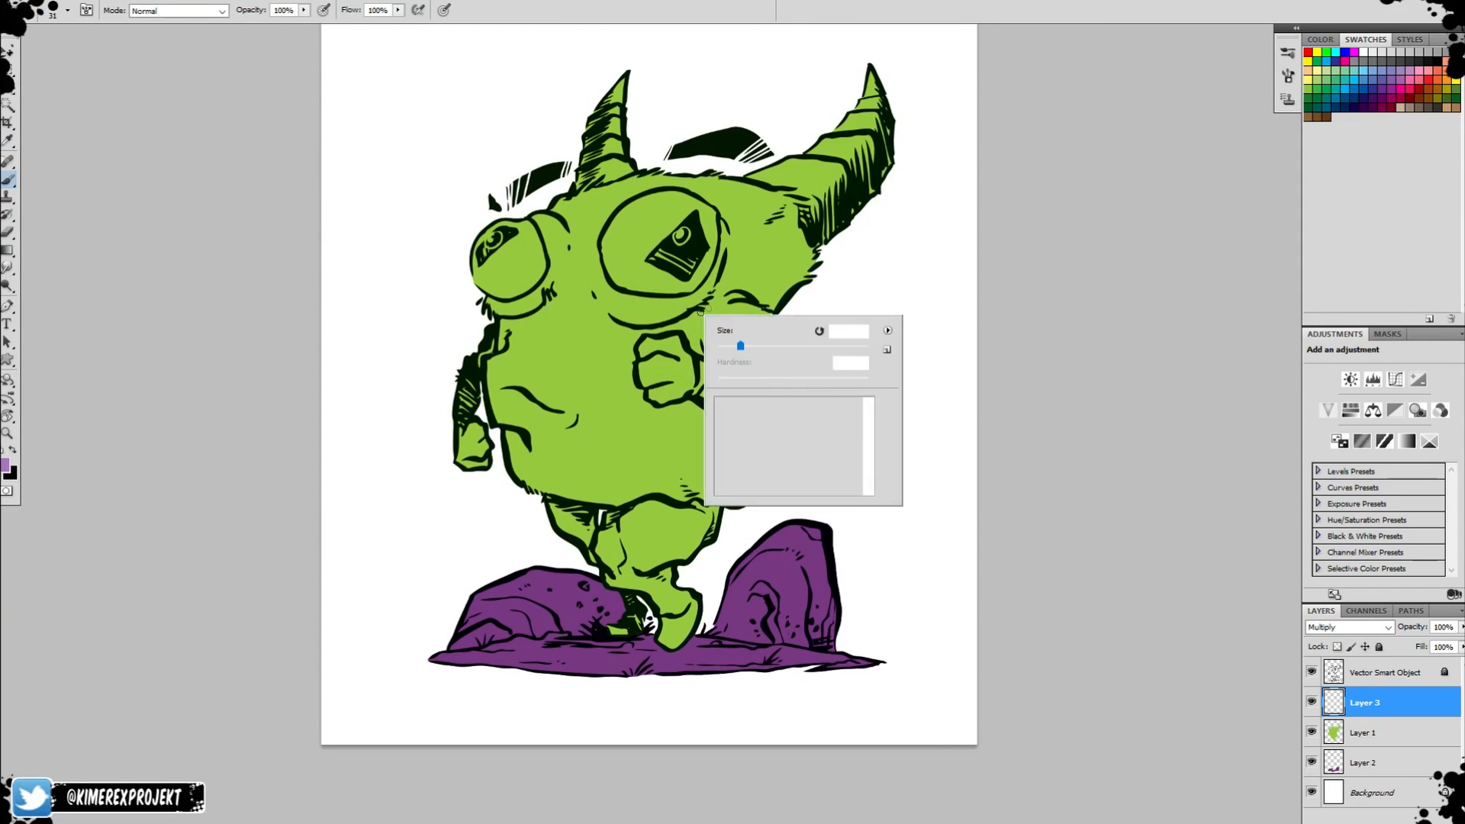
left_click(980, 272)
left_click_drag(757, 291, 803, 224)
key("ctrl+z")
mouse_move(655, 506)
left_mouse_down()
mouse_move(698, 542)
mouse_move(727, 568)
left_mouse_up()
key("ctrl+z")
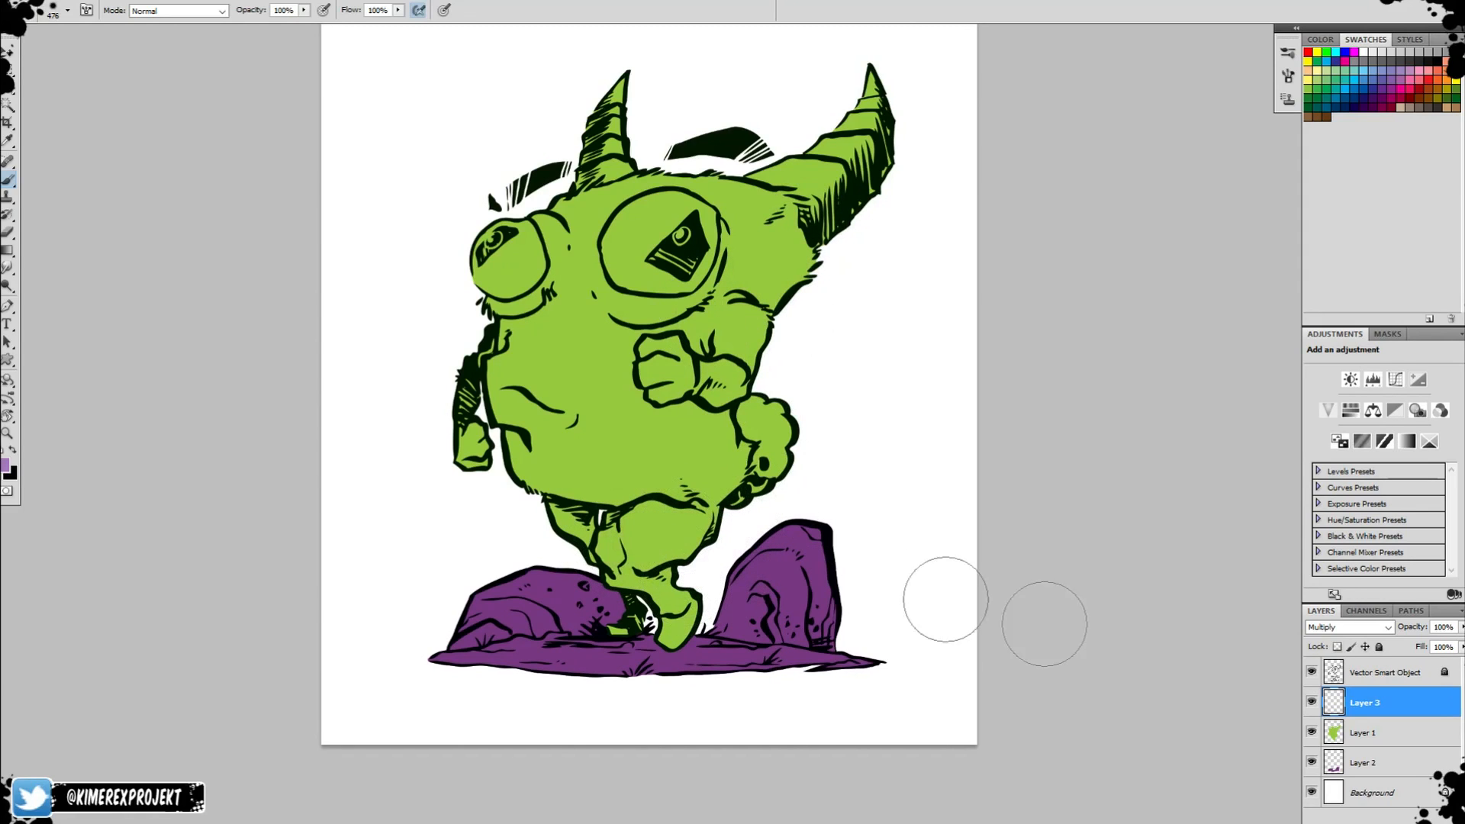
Load the creature's shape from Layer 1 as a selection and brush soft shadow over the front leg on Layer 3, trimming it with the Eraser.
left_click(1328, 727, "ctrl")
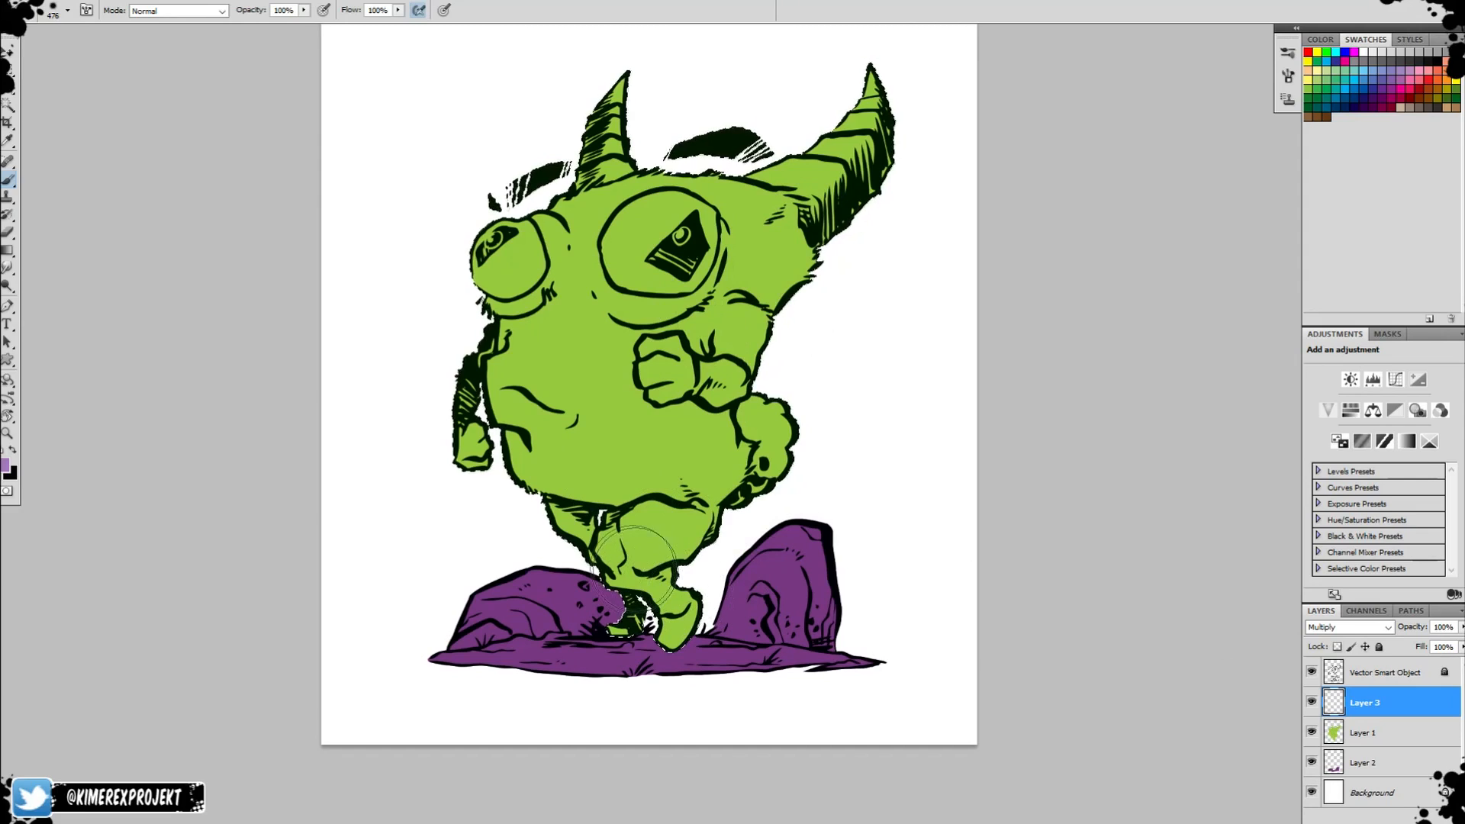
left_click_drag(656, 540, 735, 492)
key("ctrl+z")
left_click_drag(645, 552, 775, 526)
key("bracketleft")
key("bracketleft")
key("bracketleft")
key("bracketleft")
key("bracketleft")
key("e")
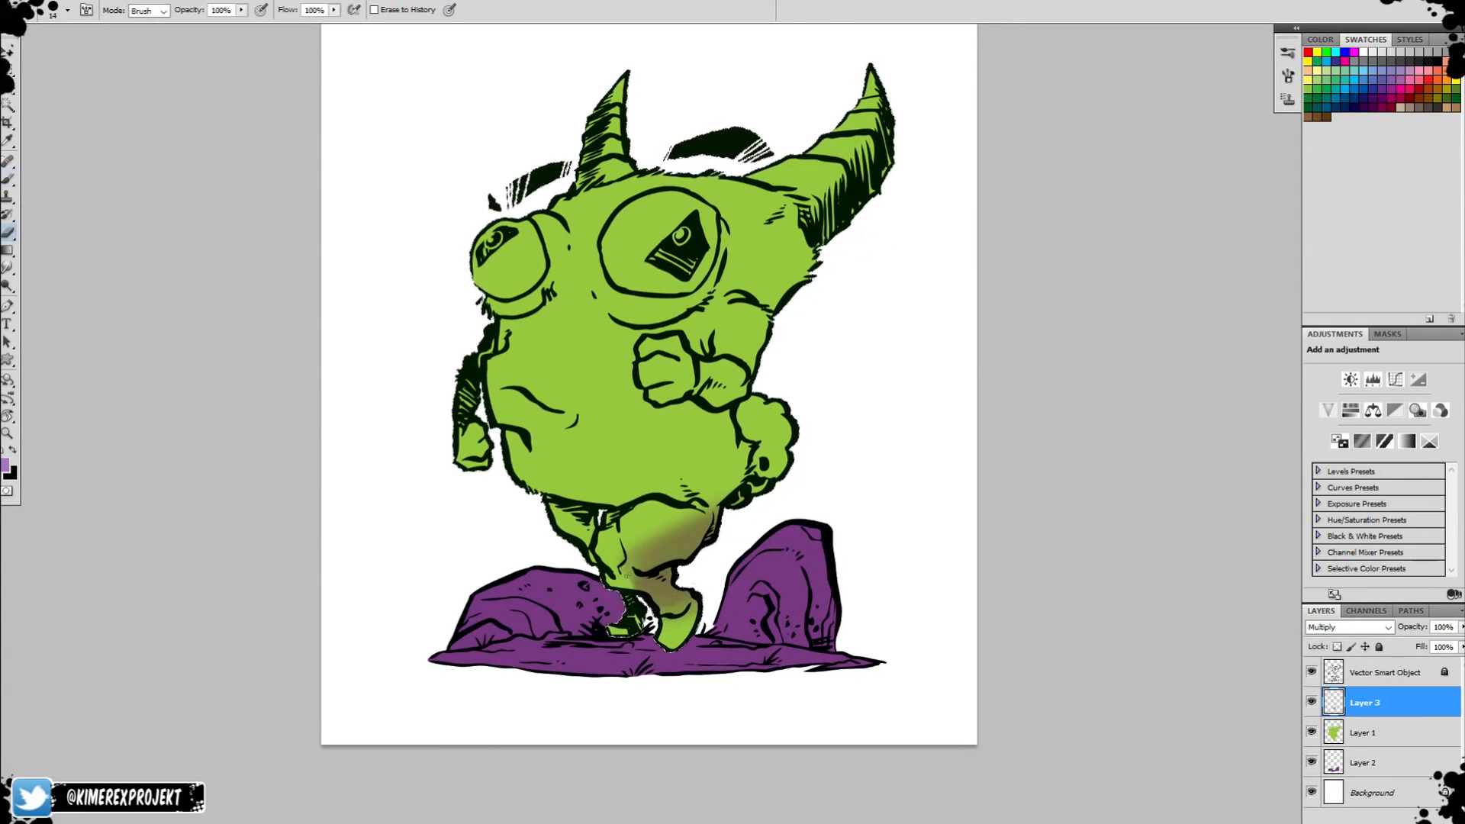
left_click_drag(642, 526, 725, 518)
key("b")
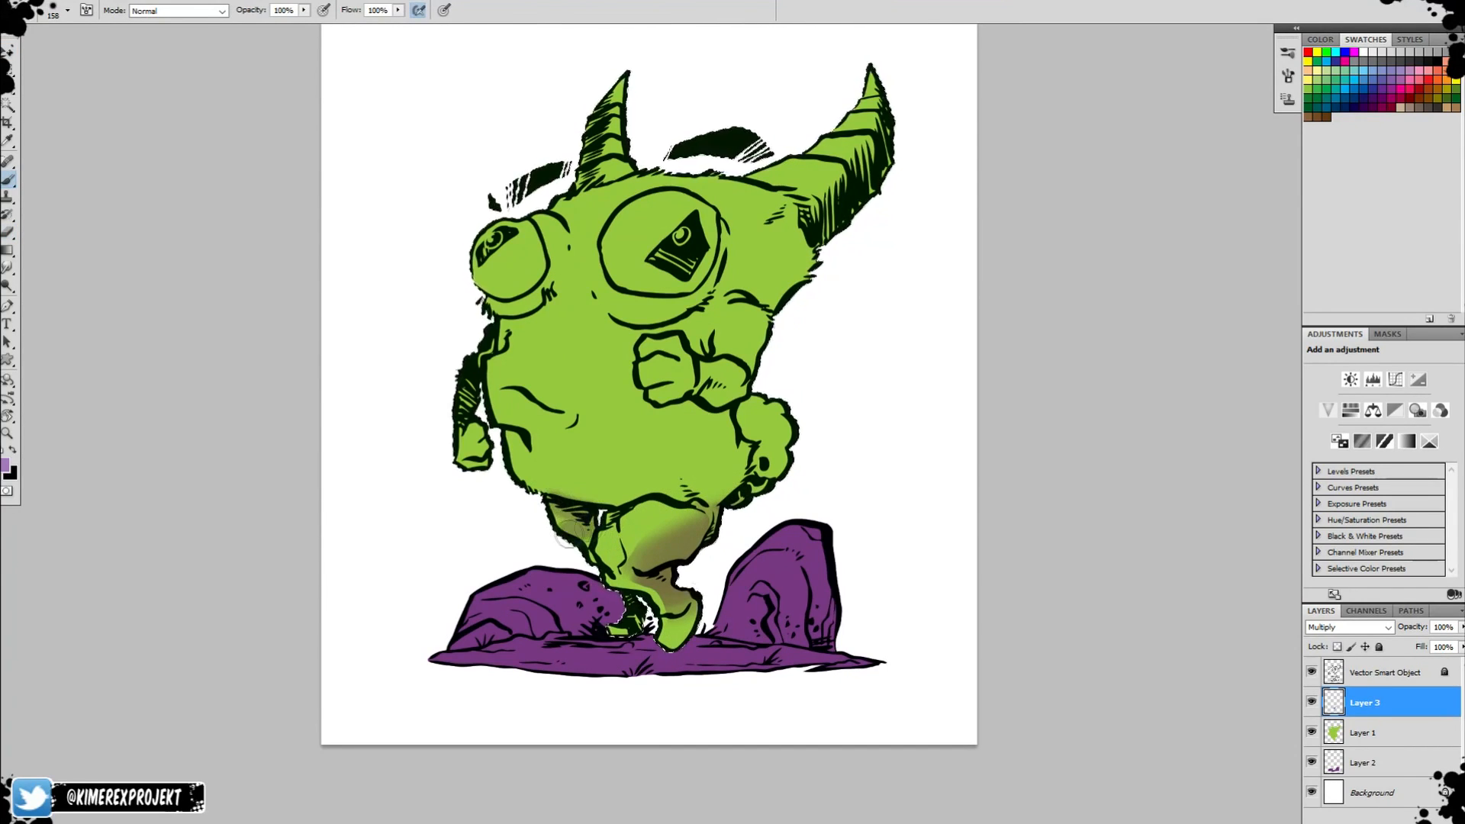
Brush soft shadow on Layer 3 over the back leg and along the underside of the belly.
mouse_move(552, 504)
left_mouse_down()
mouse_move(582, 519)
mouse_move(922, 487)
mouse_move(865, 575)
left_mouse_up()
key("e")
key("r")
key("r")
key("b")
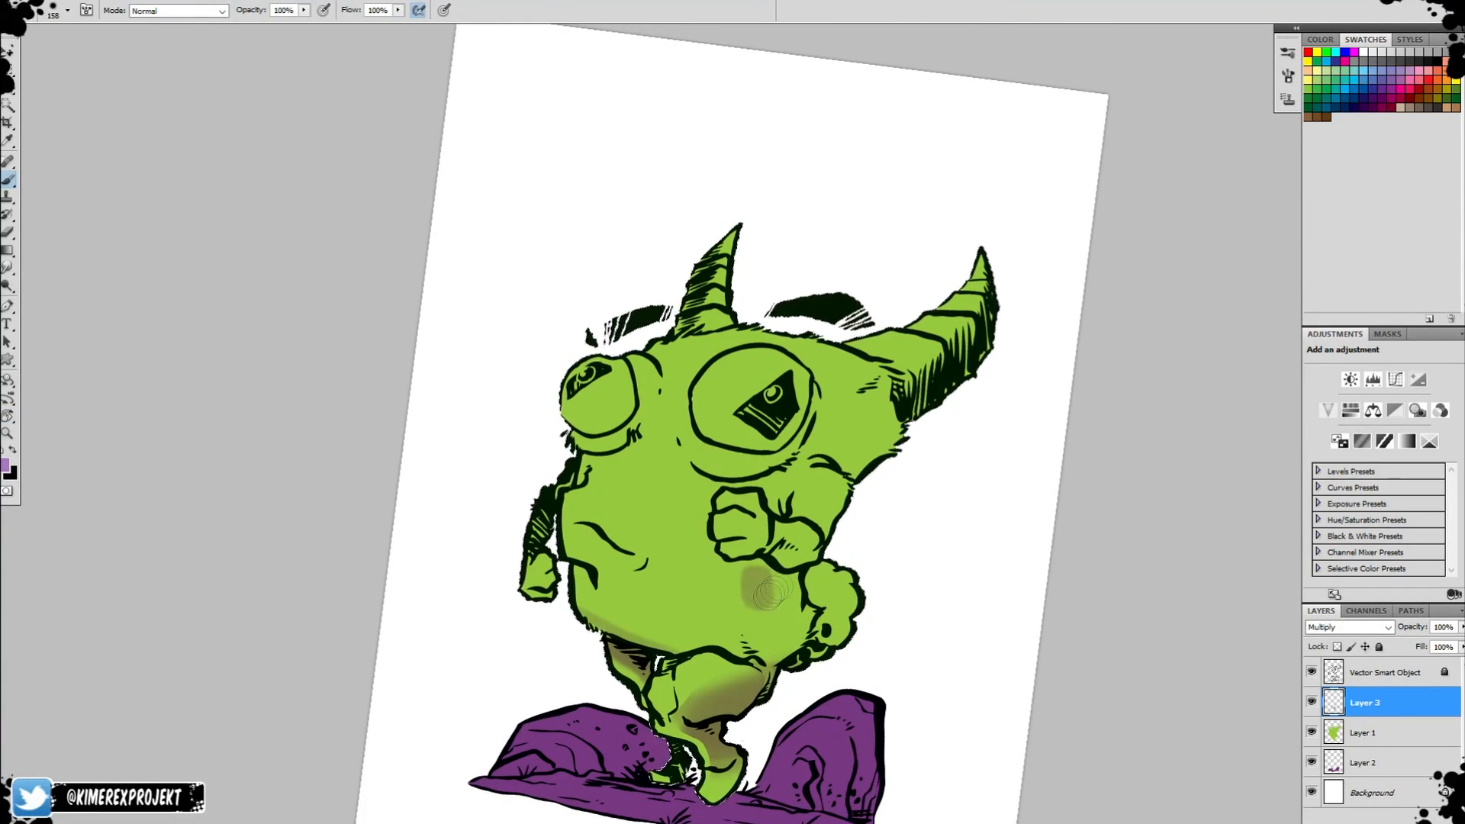
Undo the stray belly stroke and shade the edge of the belly between the raised arm and the front leg.
key("ctrl+z")
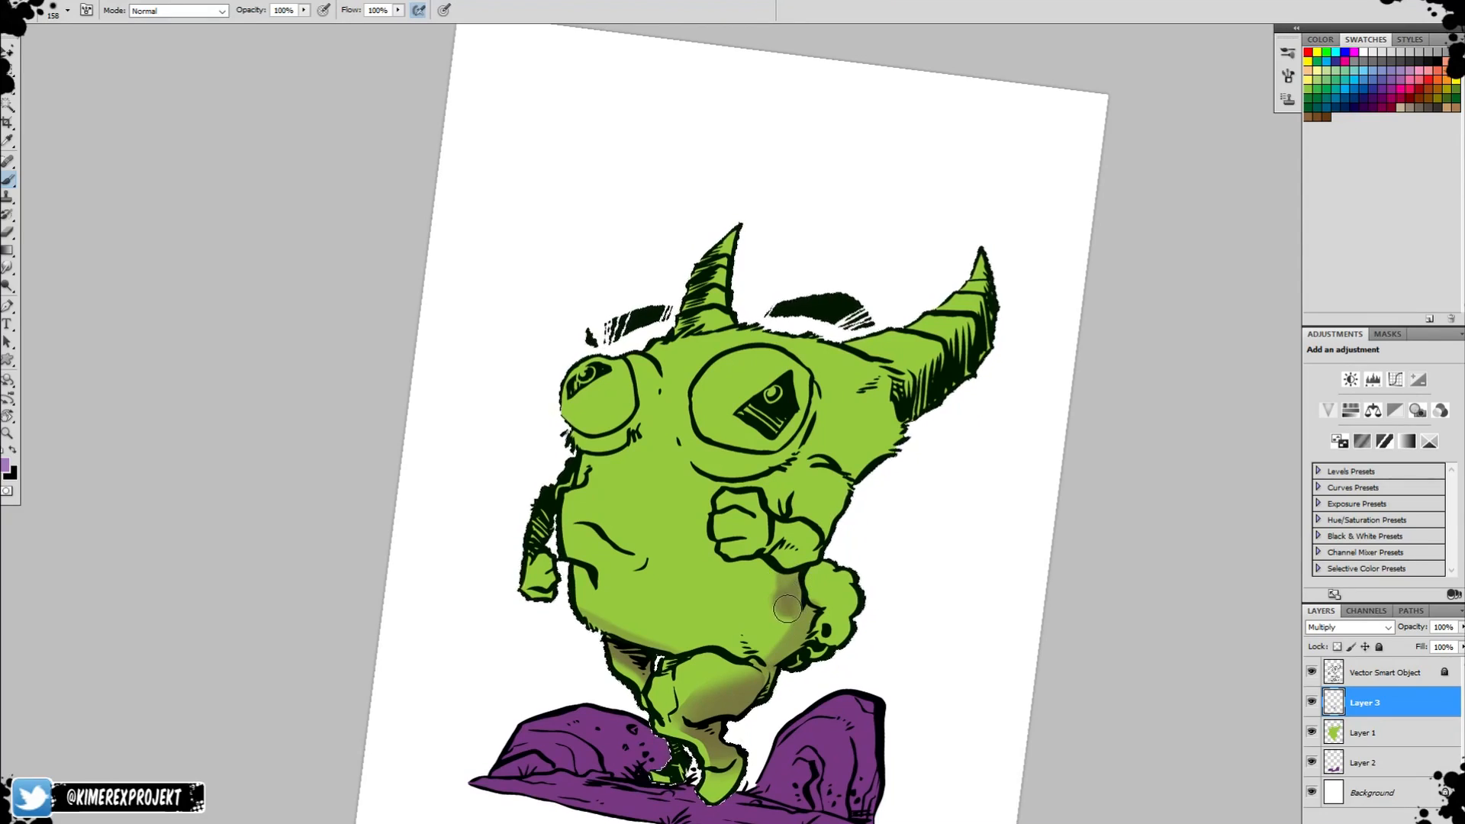
key("e")
key("b")
Shade the shoulder and outer edge of the raised arm on Layer 3, refining the shadow with the Eraser.
key("r")
left_click_drag(809, 555, 846, 380)
key("b")
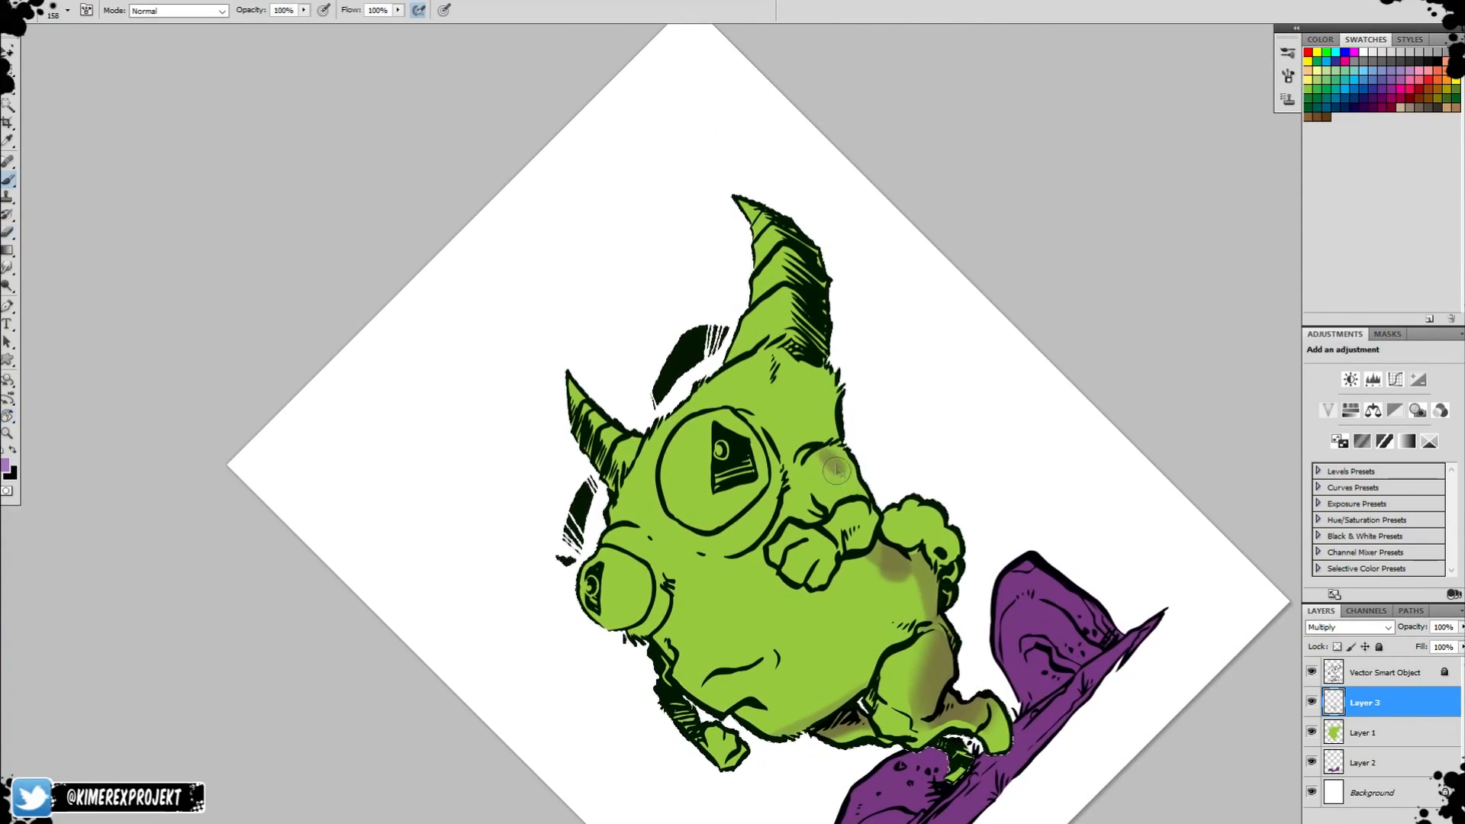
key("e")
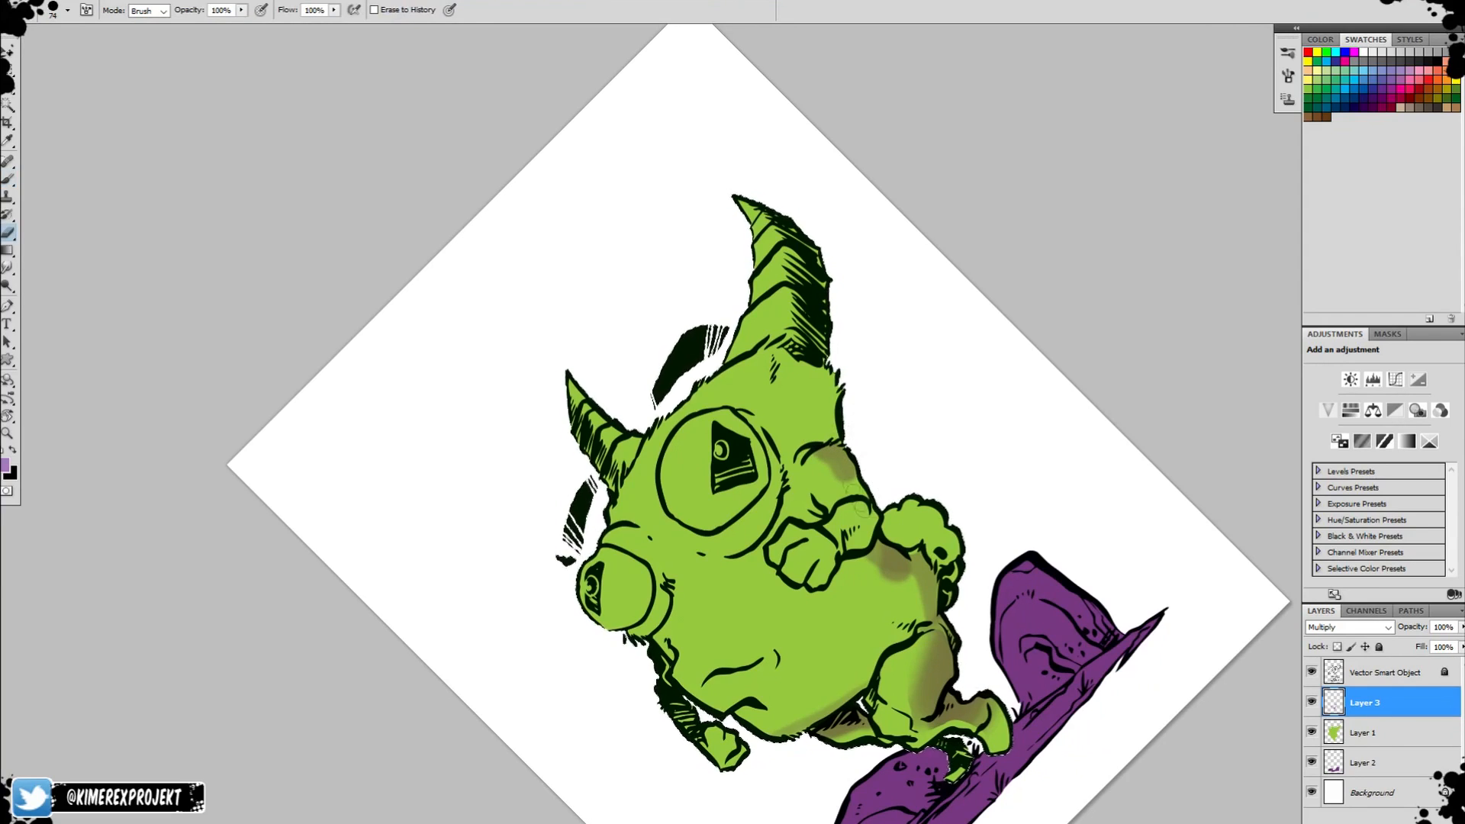
key("b")
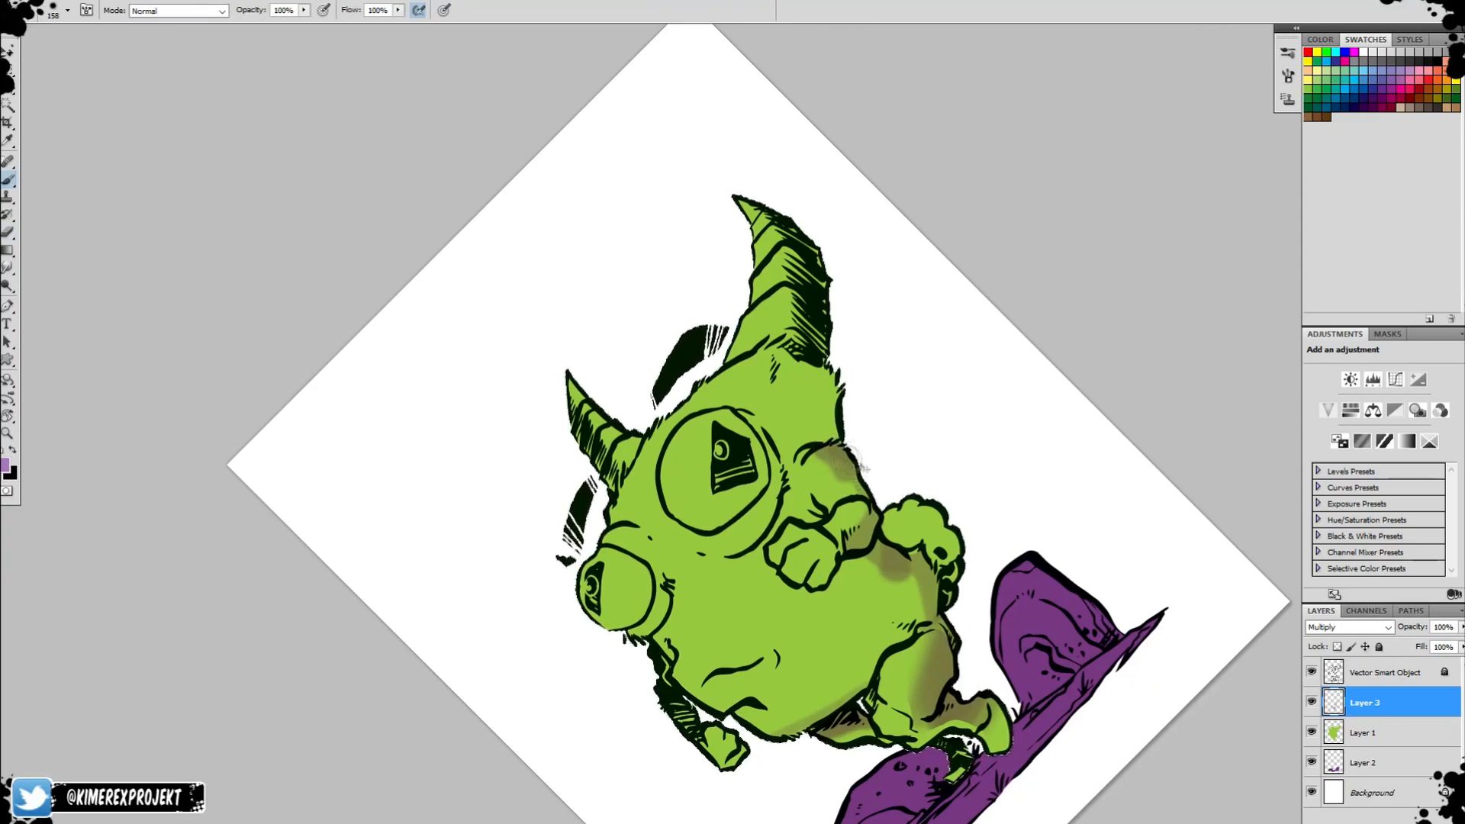
Brush shadow over the side of the head below the large horn and beside the large eye.
key("r")
left_click_drag(834, 450, 822, 510)
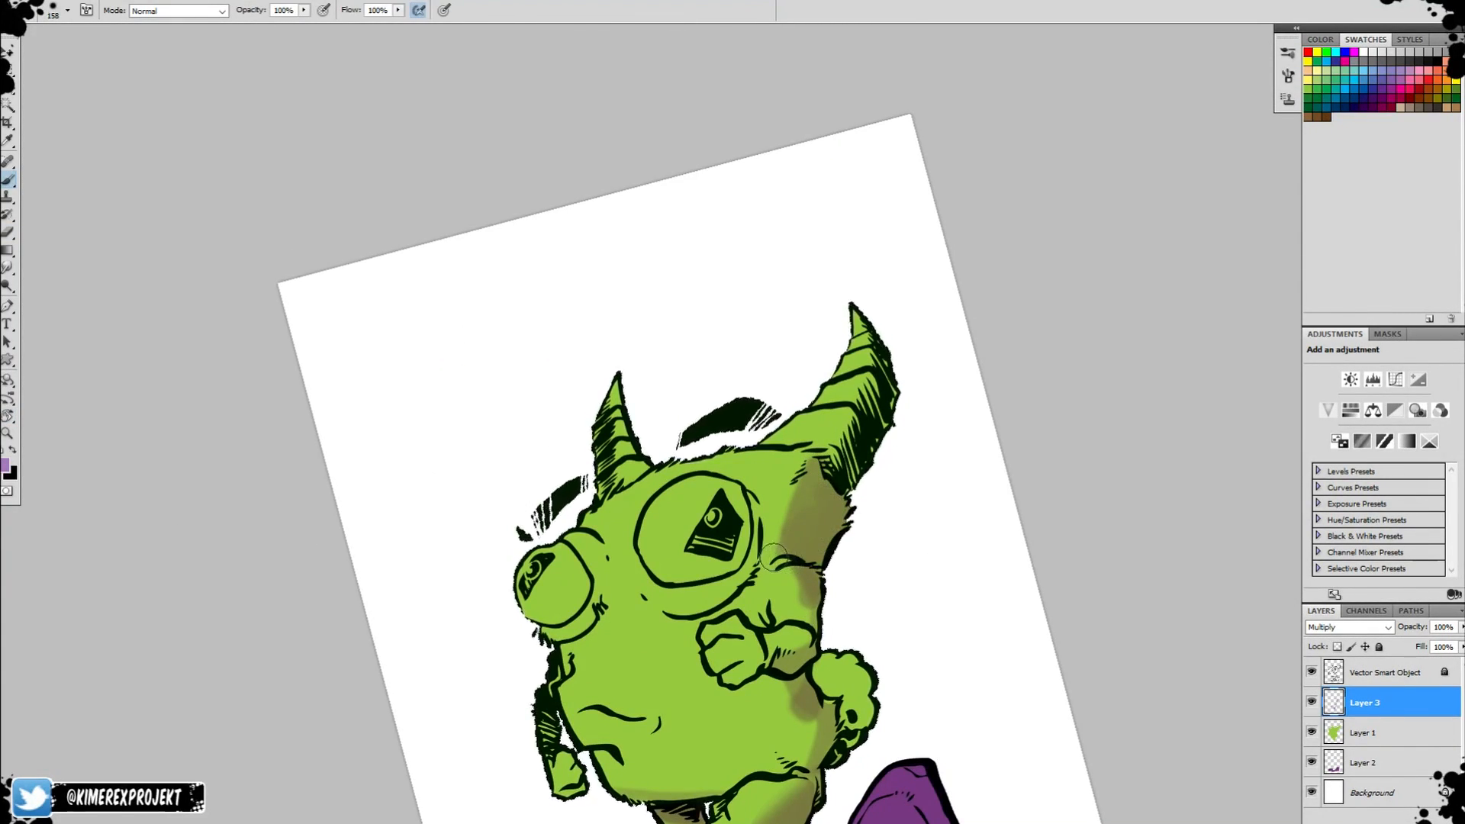
key("ctrl+z")
mouse_move(808, 551)
left_mouse_down()
mouse_move(833, 511)
mouse_move(809, 529)
mouse_move(809, 469)
left_mouse_up()
left_click_drag(725, 603, 795, 379)
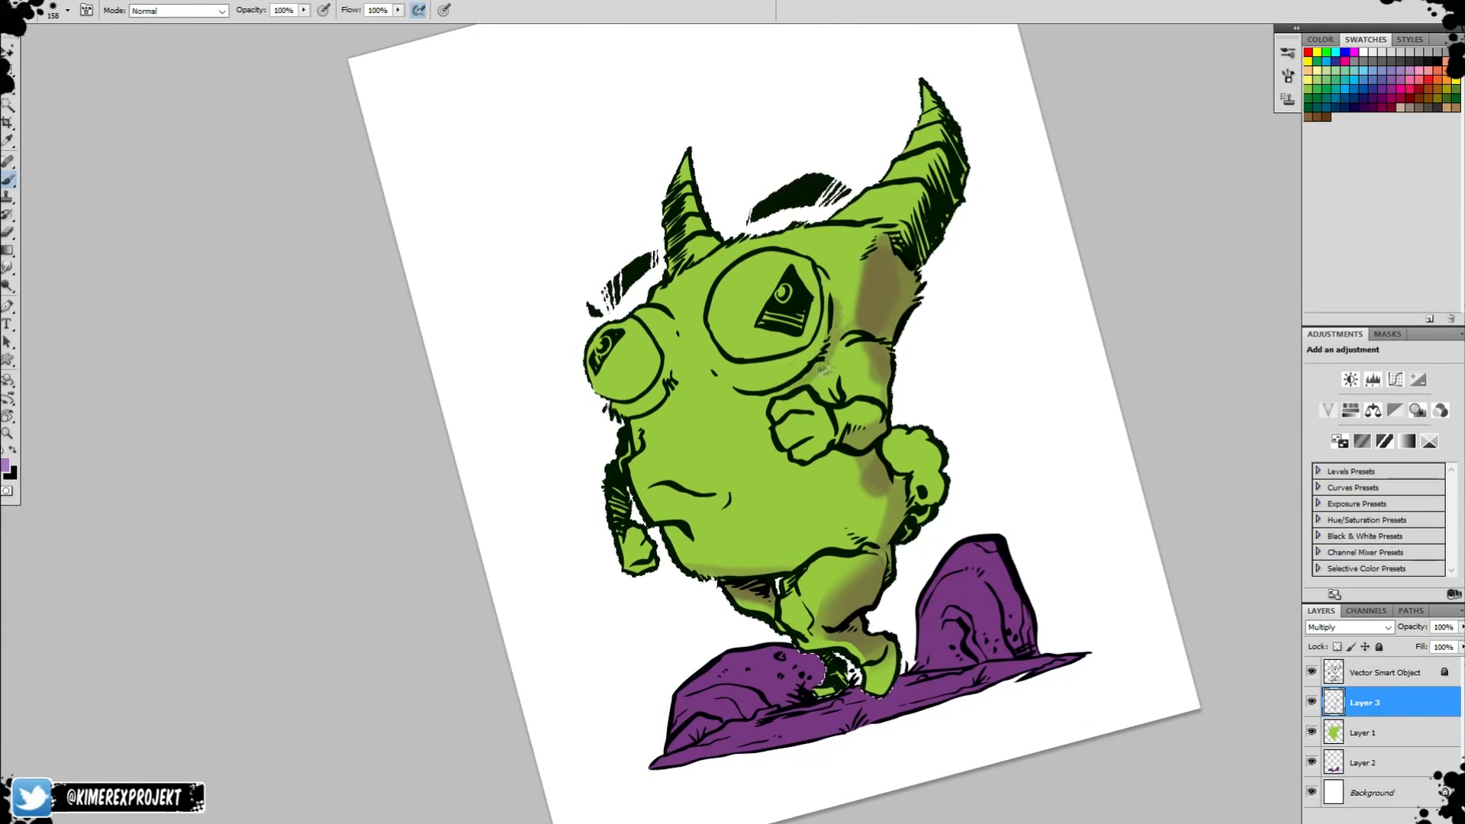
Shade the raised fist, the corner of the mouth and the area under the small eye, cleaning up with the Eraser.
key("e")
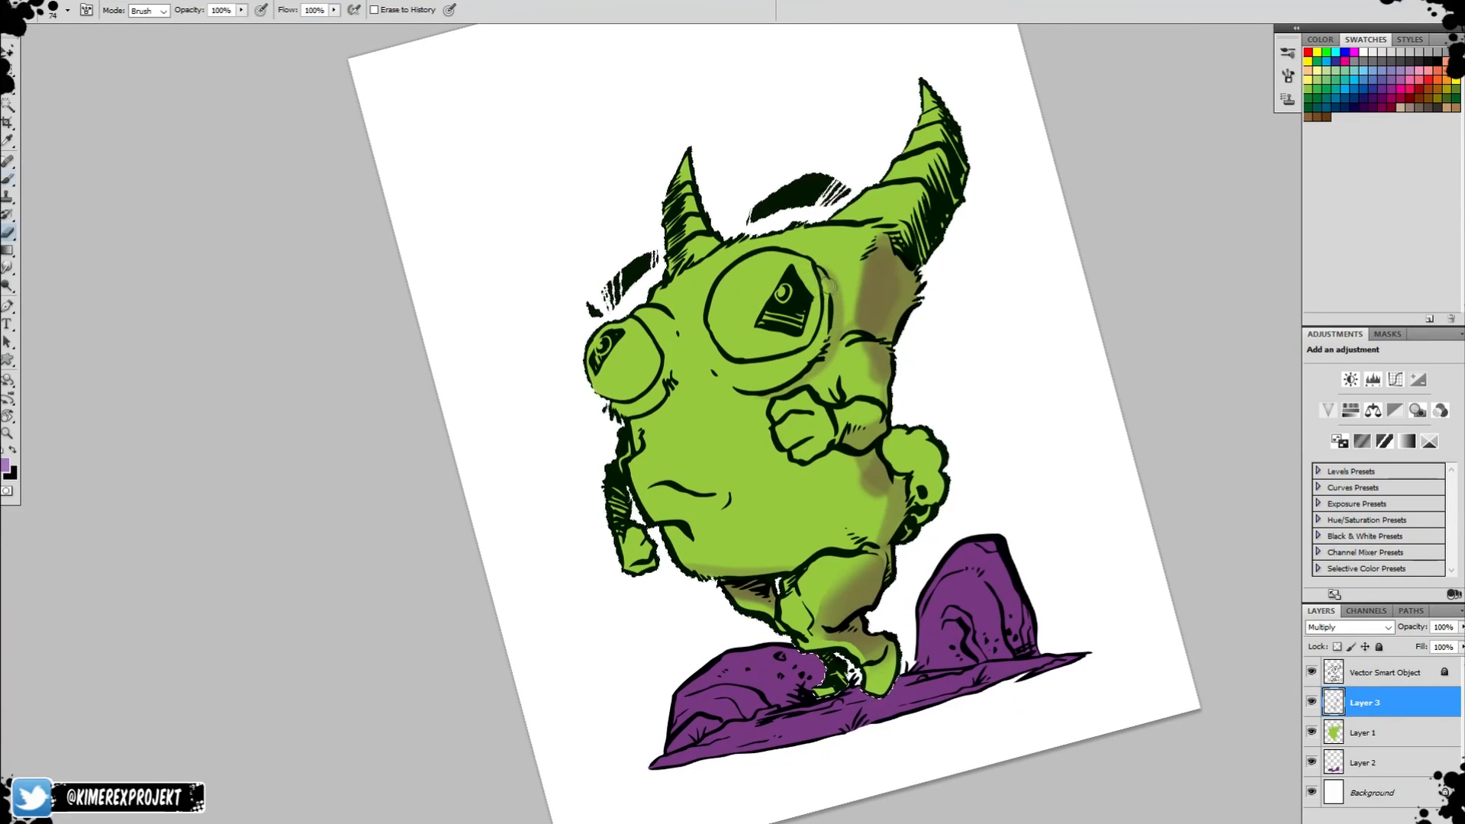
key("b")
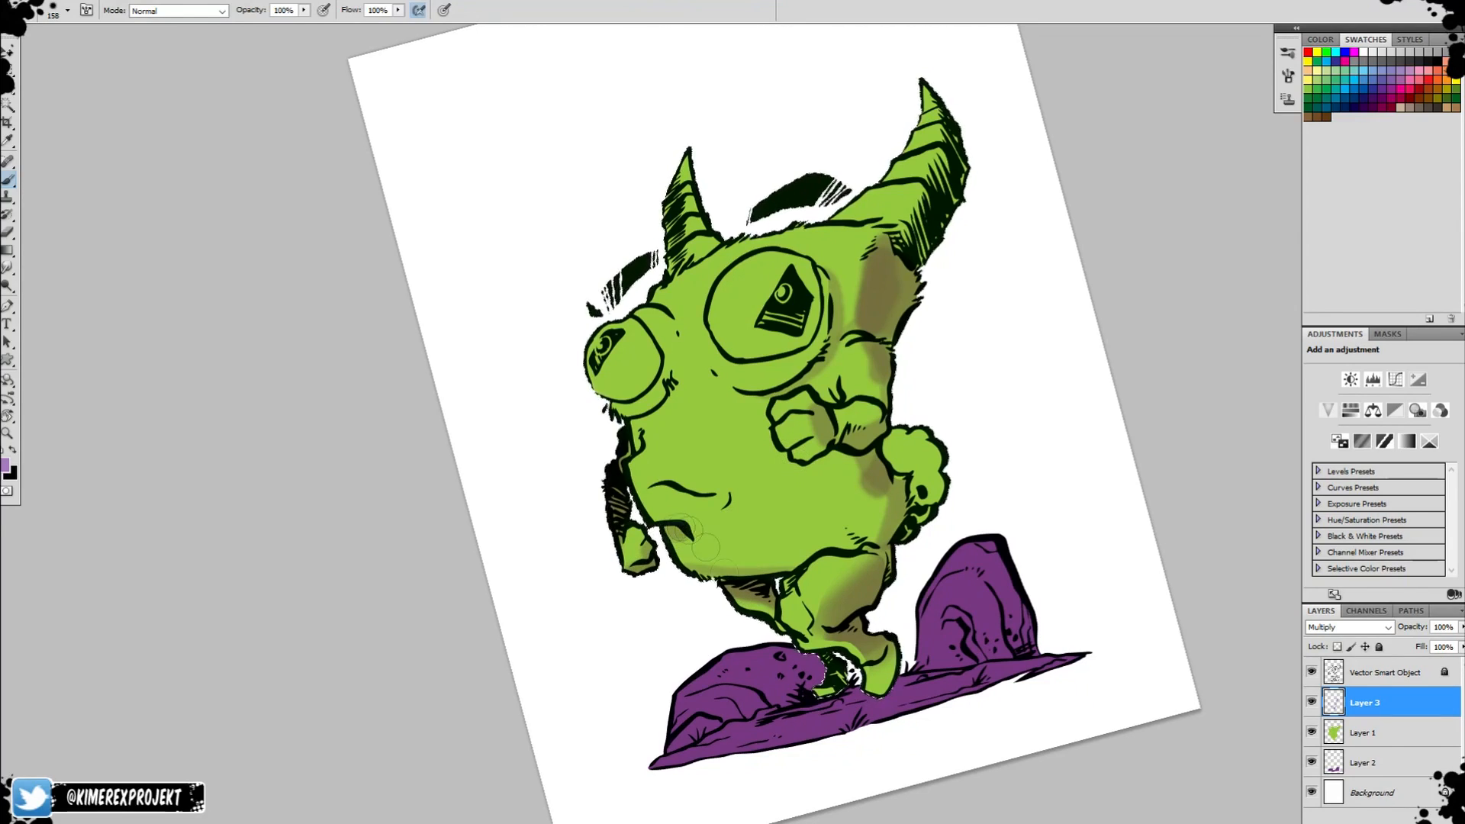
key("e")
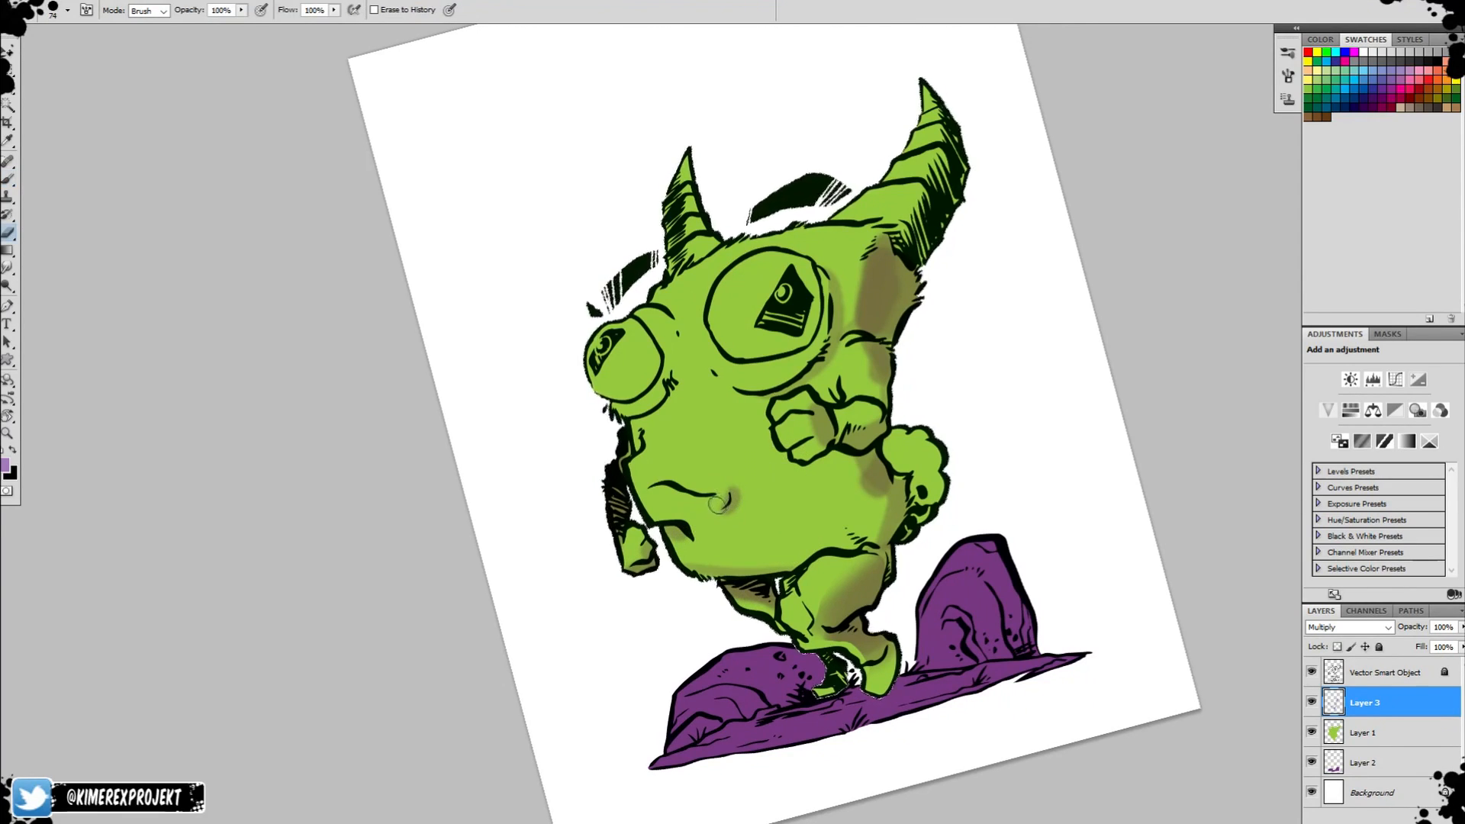
key("b")
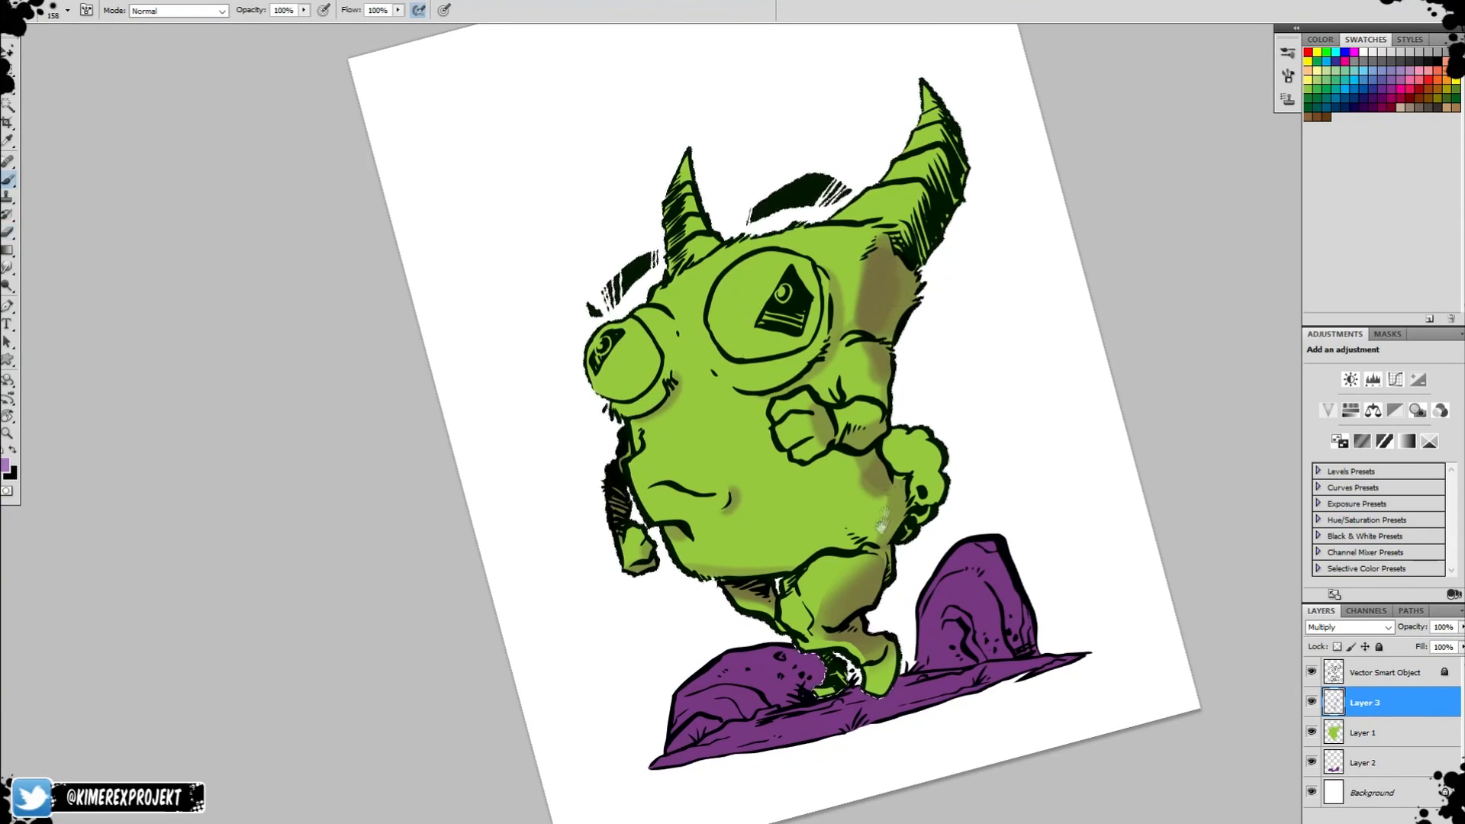
Brush shadow on Layer 3 over the lower part of the creature's fluffy tail.
scroll(880, 491, "down", 3)
mouse_move(895, 330)
left_mouse_down()
mouse_move(900, 374)
mouse_move(913, 331)
mouse_move(874, 301)
left_mouse_up()
left_click_drag(954, 223, 946, 386)
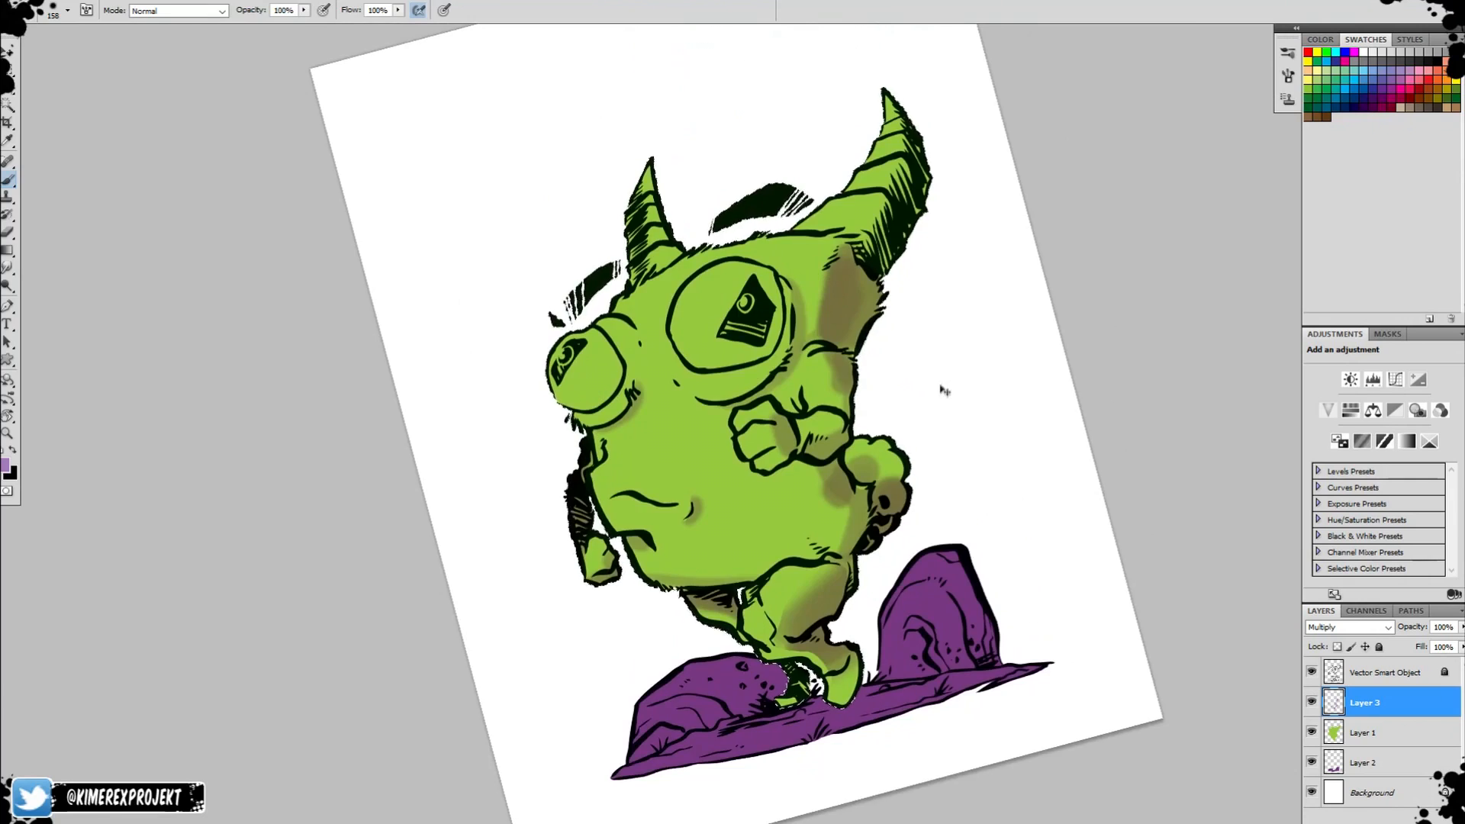
Select Layer 1, lock its transparent pixels and sample the creature's green as the foreground colour.
key("r")
left_click_drag(729, 168, 814, 180)
left_click_drag(893, 556, 911, 337)
left_click(913, 337, "alt")
left_click(927, 338, "alt")
left_click(928, 338, "alt")
left_click(1374, 732)
key("r")
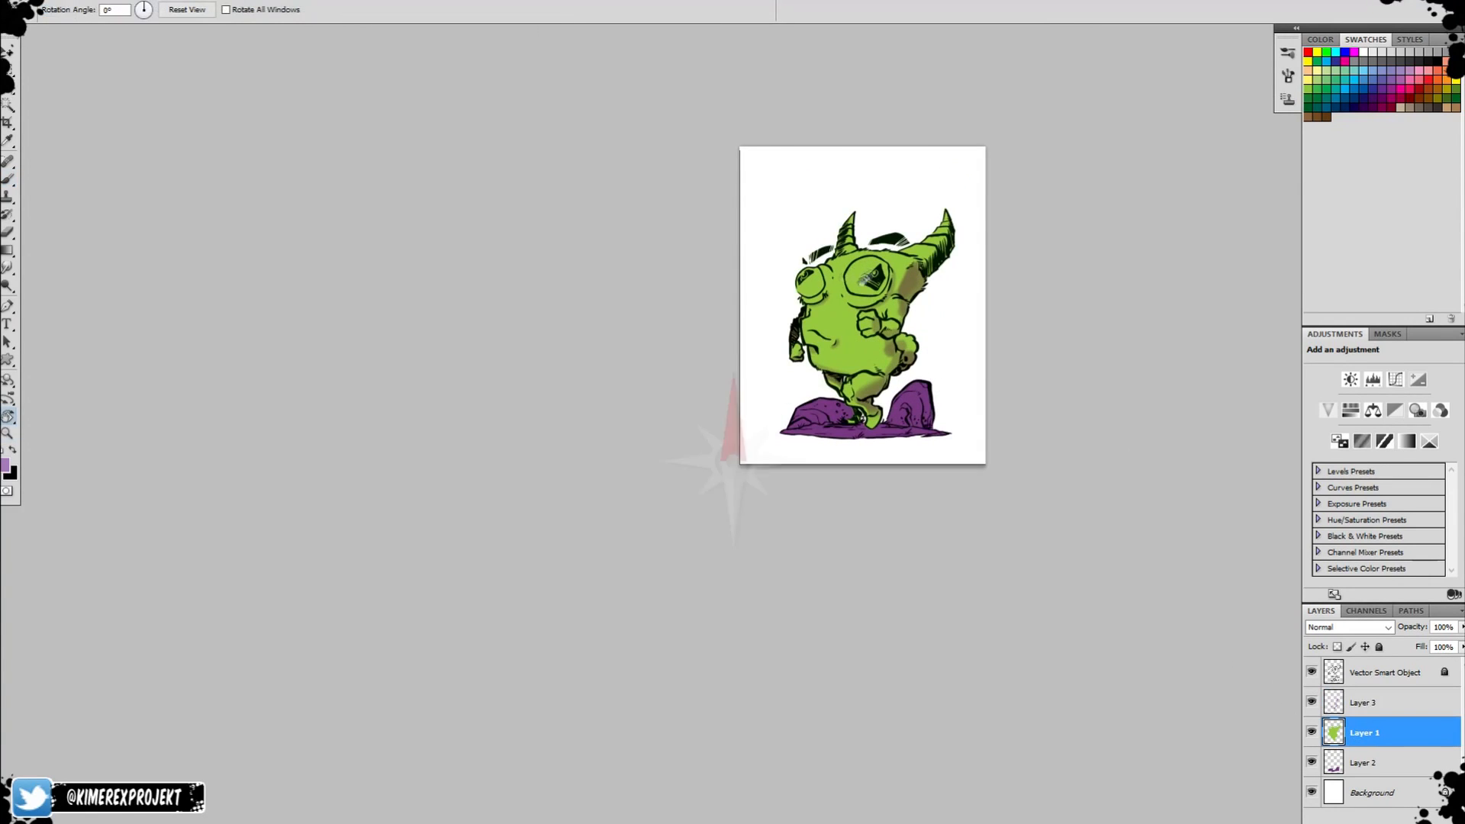
key("z")
left_click(865, 283)
left_click(865, 283)
key("g")
key("v")
key("b")
left_click(769, 375, "alt")
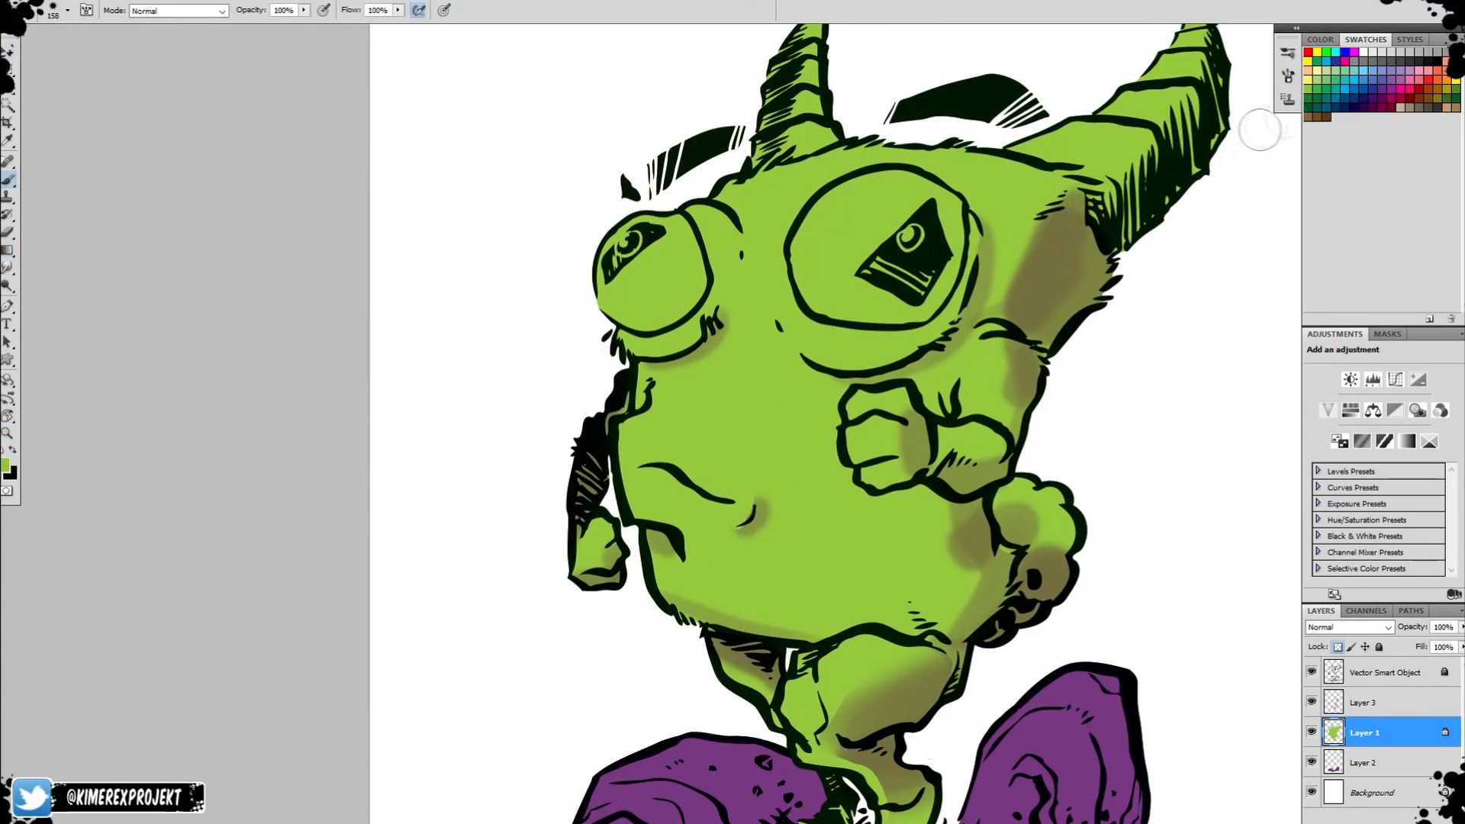
Set the foreground to a yellower green and apply a diagonal radial gradient across the creature on Layer 1.
left_click(5, 464)
left_click(749, 380)
key("Return")
key("g")
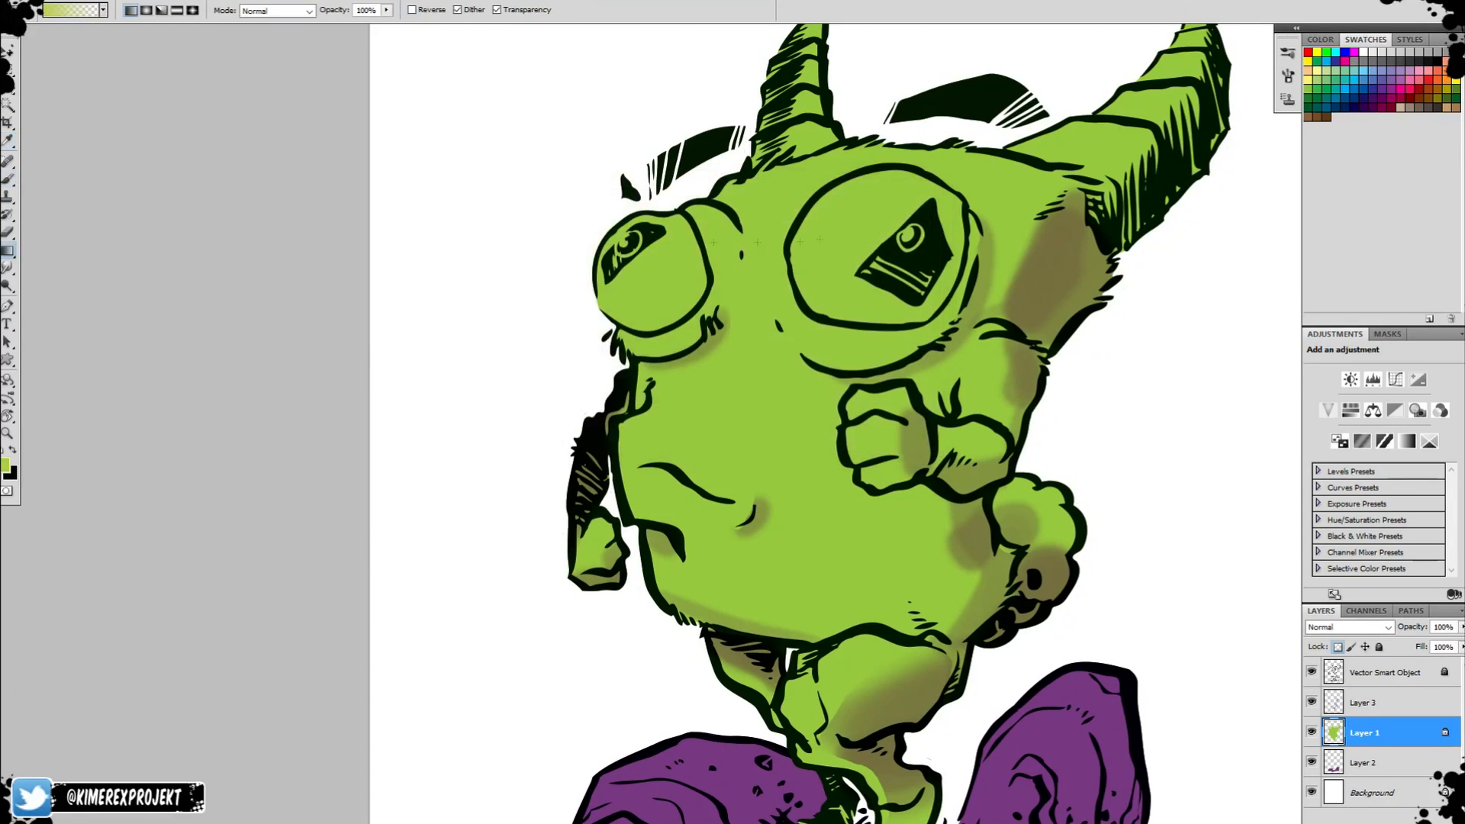
key("z")
left_click(1179, 505, "alt")
left_click(1179, 505, "alt")
key("g")
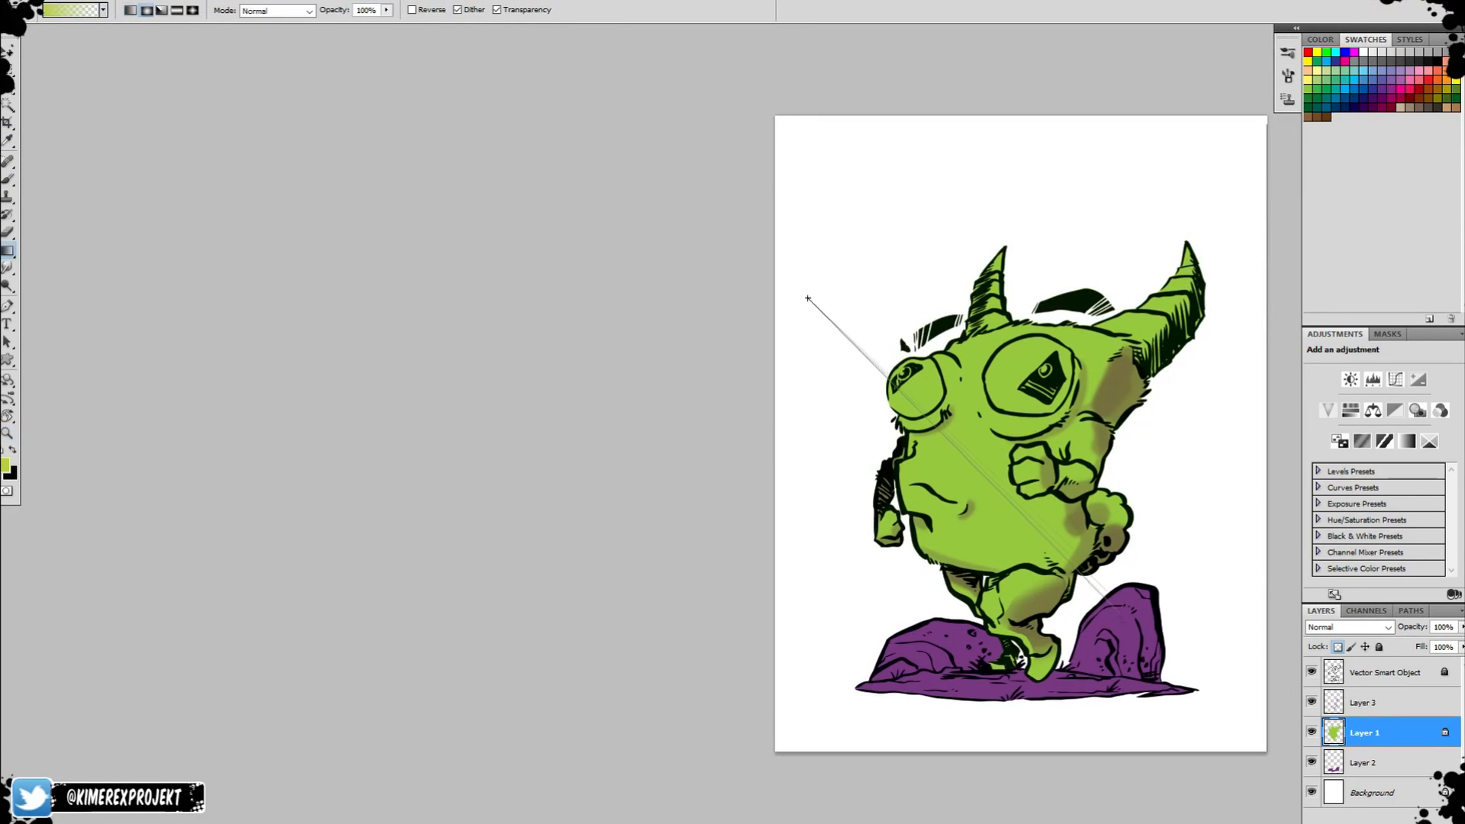
Add a new layer directly above Layer 1, set the foreground colour to grey and brush over the small horn.
left_click(1397, 706)
key("z")
left_click(1008, 351)
left_click(1009, 351)
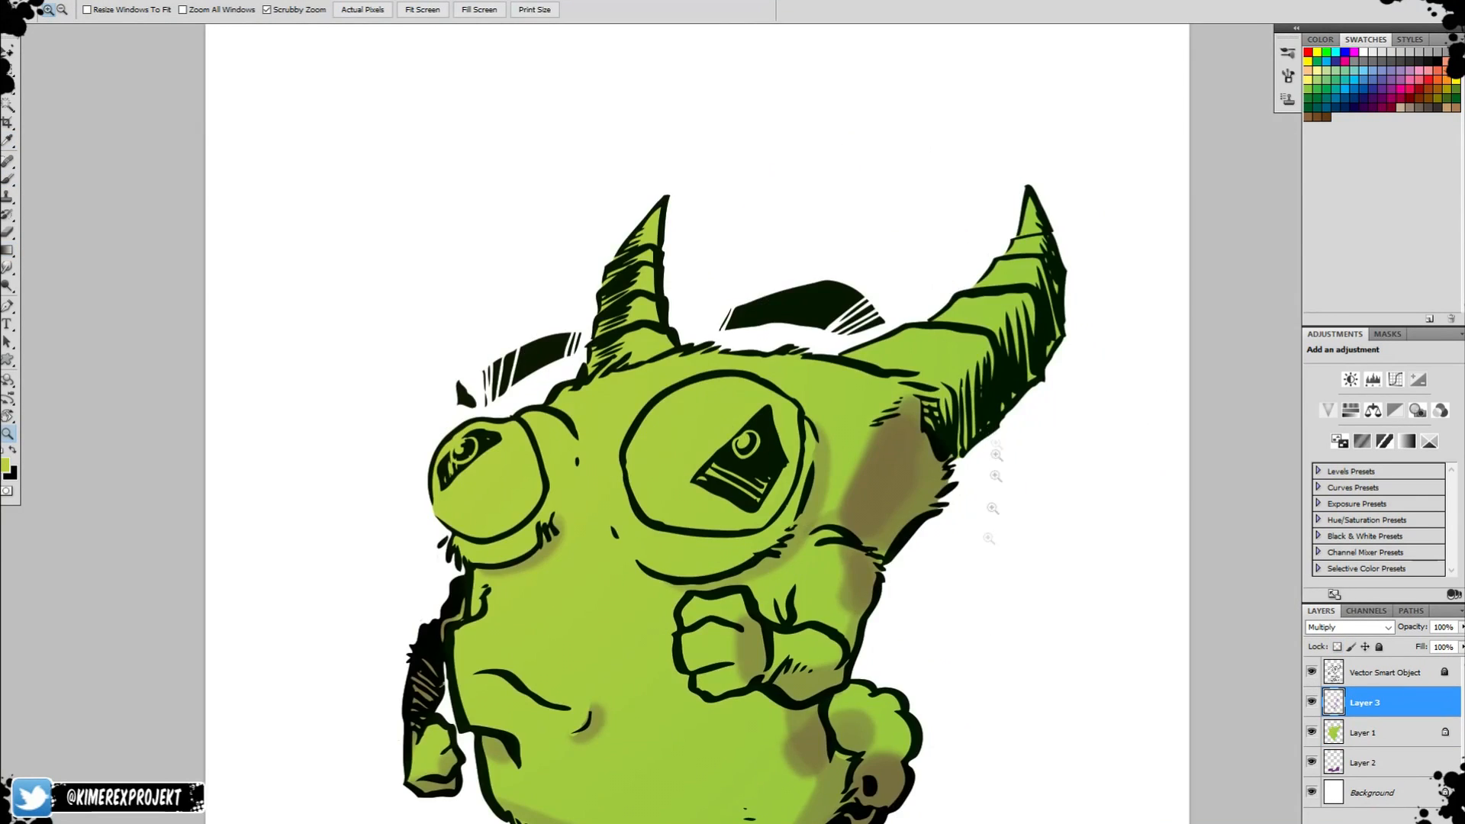
left_click_drag(900, 580, 968, 282)
left_click(1393, 731)
left_click_drag(824, 252, 843, 601)
key("b")
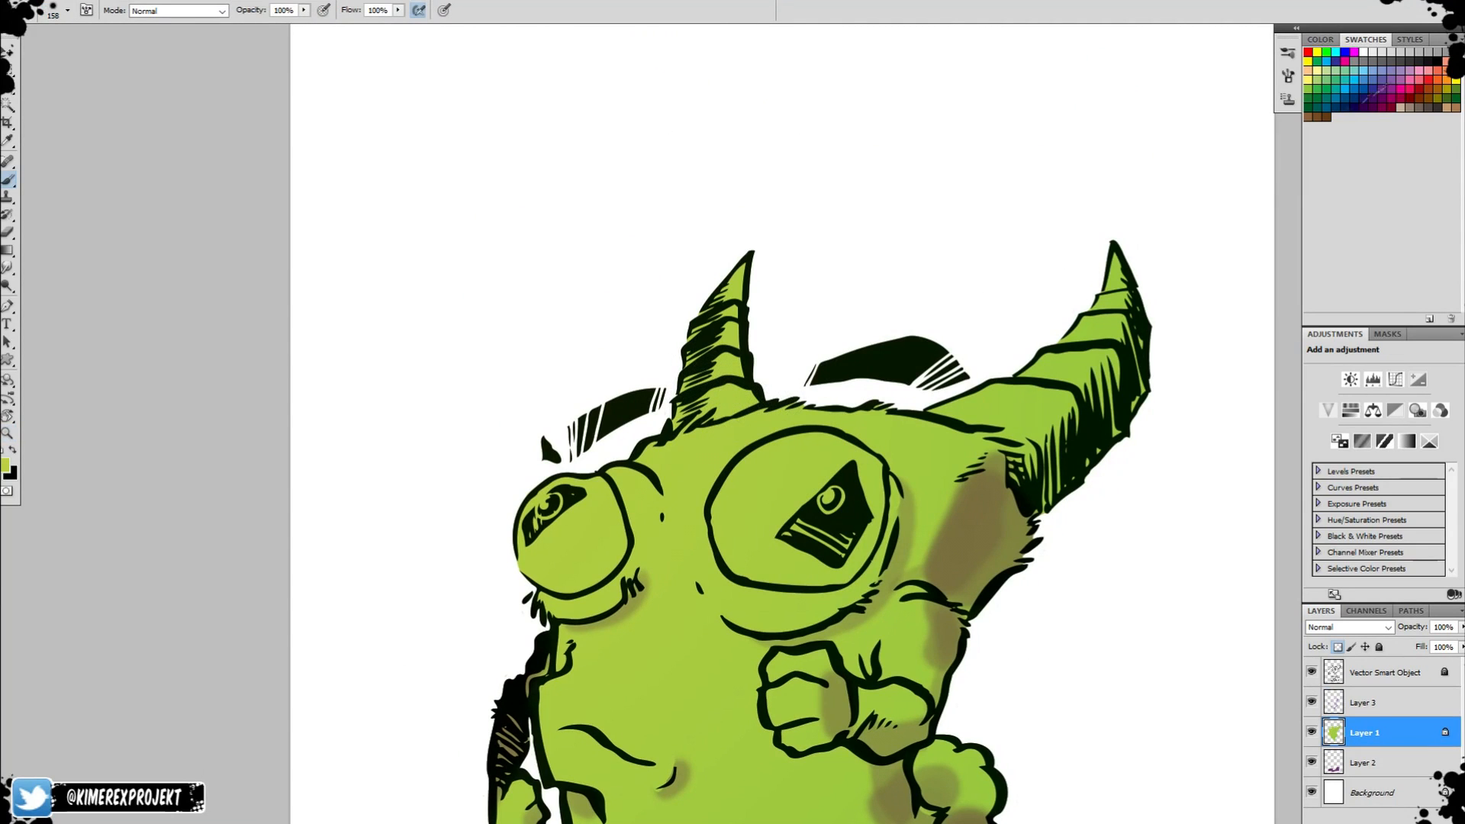
left_click(6, 465)
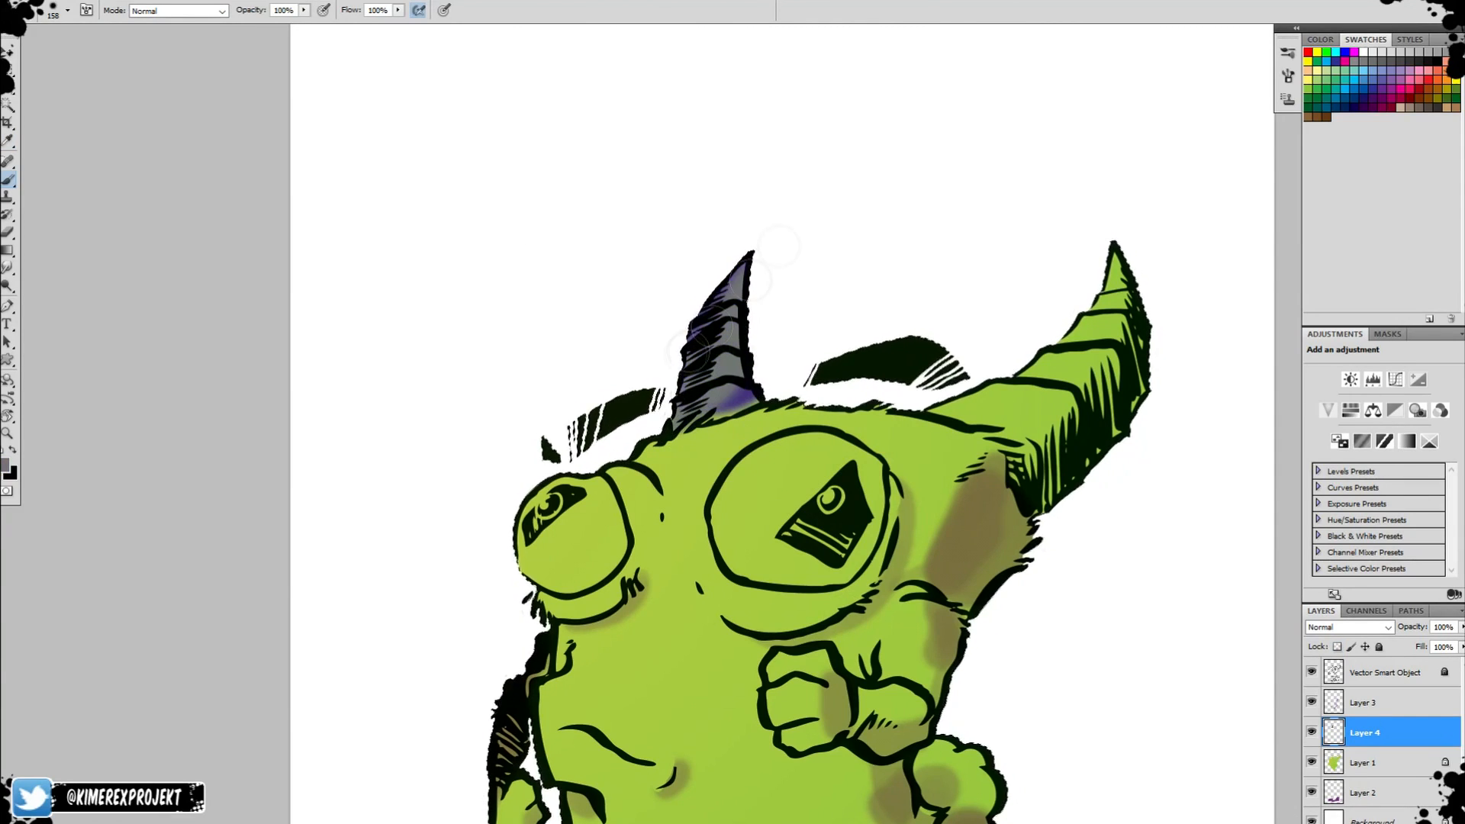
Switch to a size 114 brush and paint both horns solid grey on Layer 4, down to the base of the large horn.
right_click(748, 372)
double_click(795, 464)
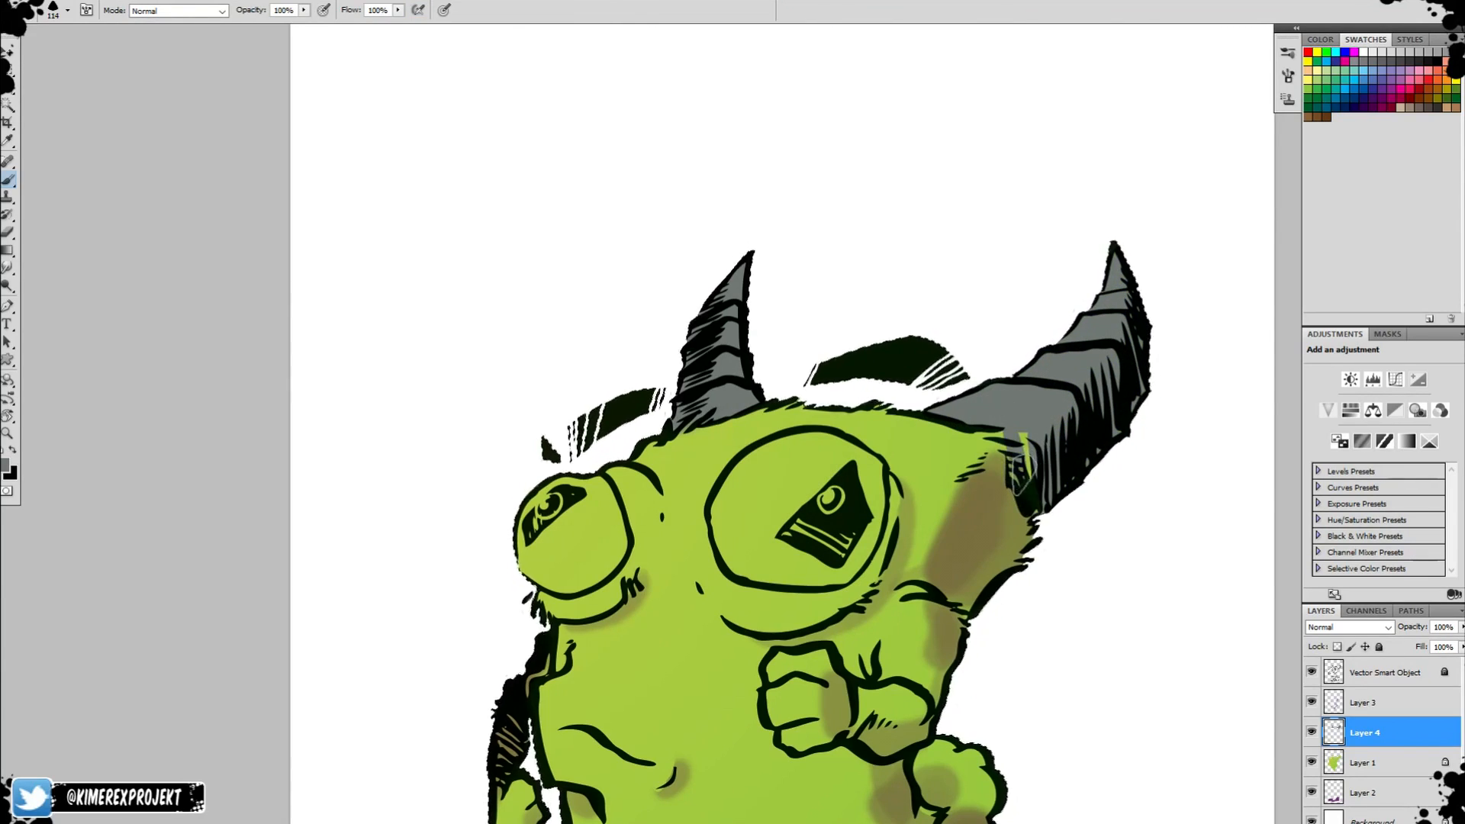
key("r")
left_click_drag(1082, 278, 920, 118)
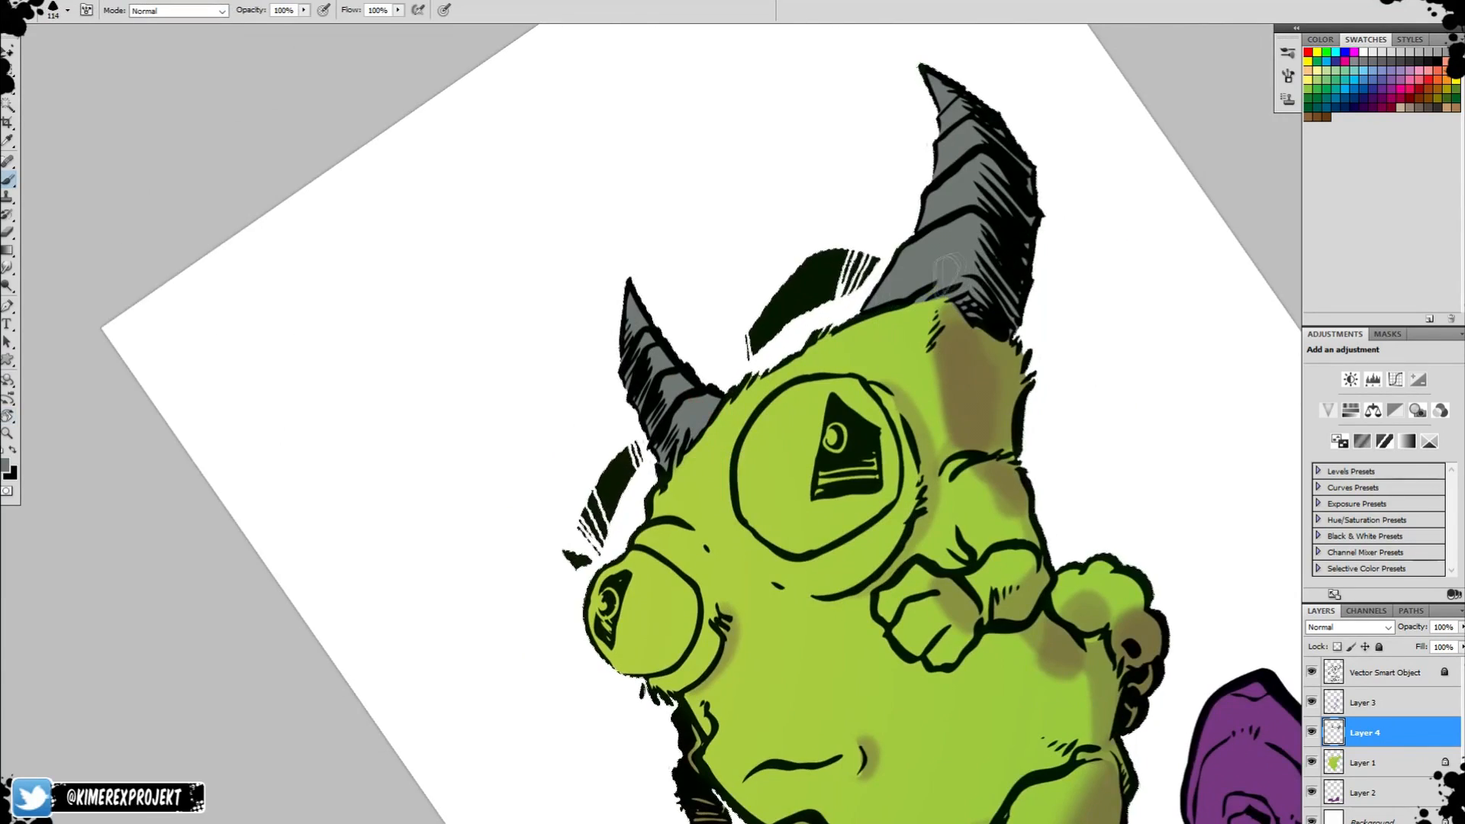
Set the foreground colour to a pale yellow for the creature's eyes.
key("space")
left_click_drag(747, 339, 903, 271)
key("r")
key("space")
left_click_drag(903, 272, 830, 100)
left_click(574, 293, "alt")
left_click(6, 465)
left_click(749, 382)
left_click(595, 236)
left_click(888, 210)
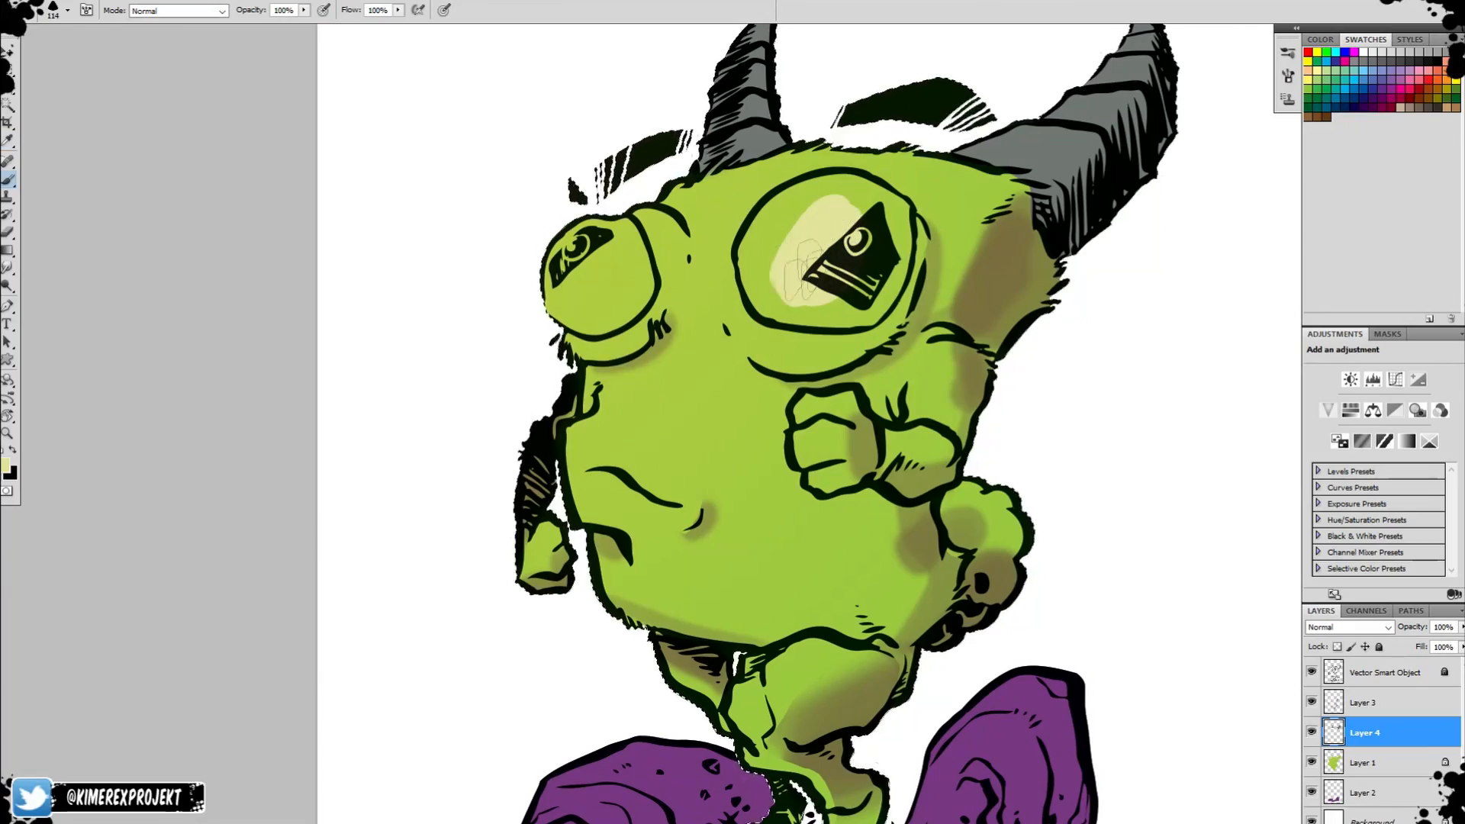
Paint the large and small eyeballs pale yellow on Layer 4 within their outlines.
mouse_move(774, 221)
left_mouse_down()
mouse_move(763, 248)
mouse_move(828, 200)
mouse_move(853, 299)
mouse_move(826, 302)
mouse_move(868, 316)
mouse_move(899, 244)
mouse_move(799, 197)
mouse_move(566, 246)
left_mouse_up()
key("r")
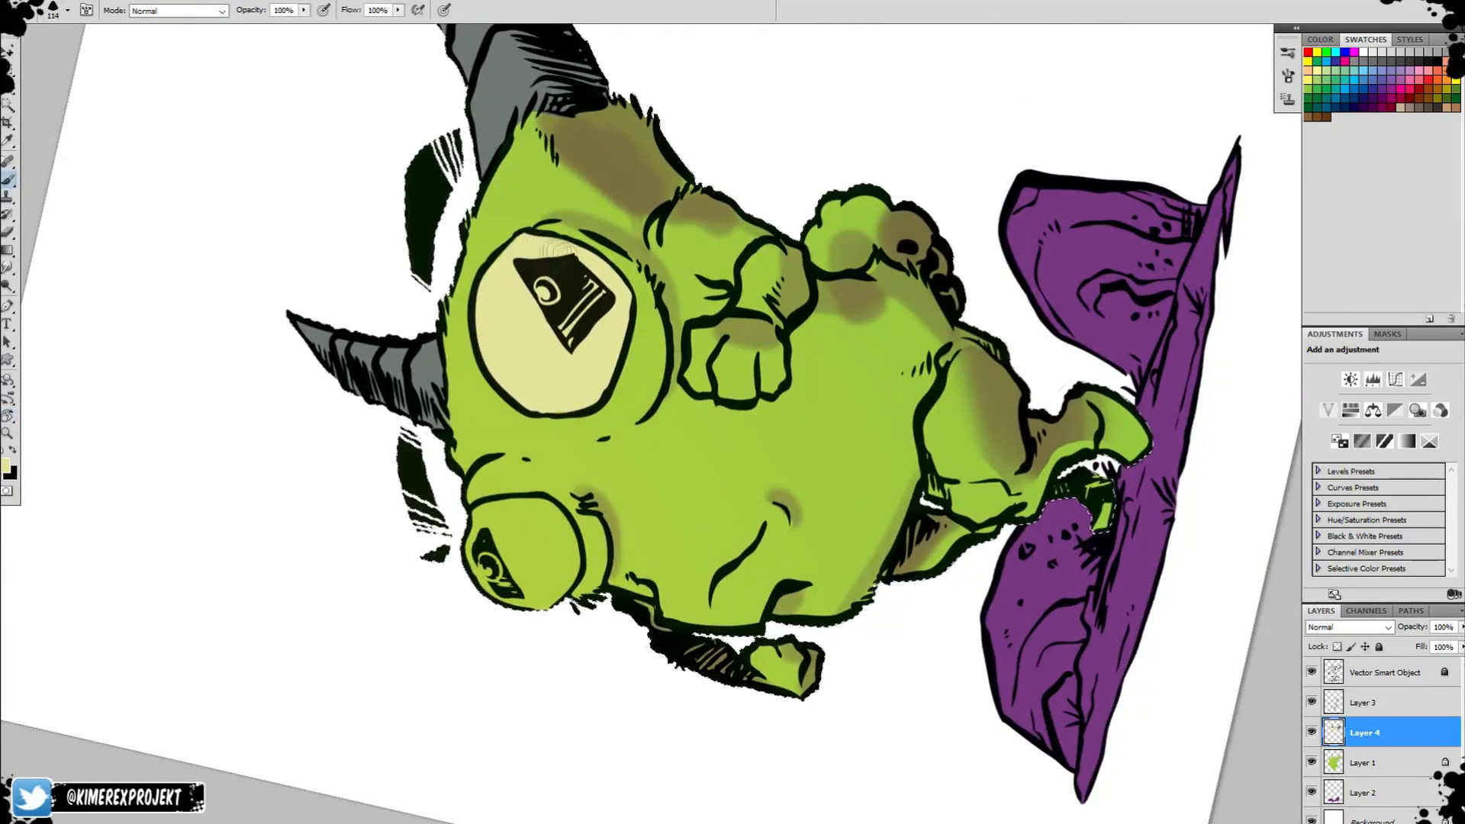
key("r")
mouse_move(525, 551)
left_mouse_down()
mouse_move(553, 299)
mouse_move(574, 267)
mouse_move(545, 324)
mouse_move(583, 343)
mouse_move(624, 298)
mouse_move(615, 325)
left_mouse_up()
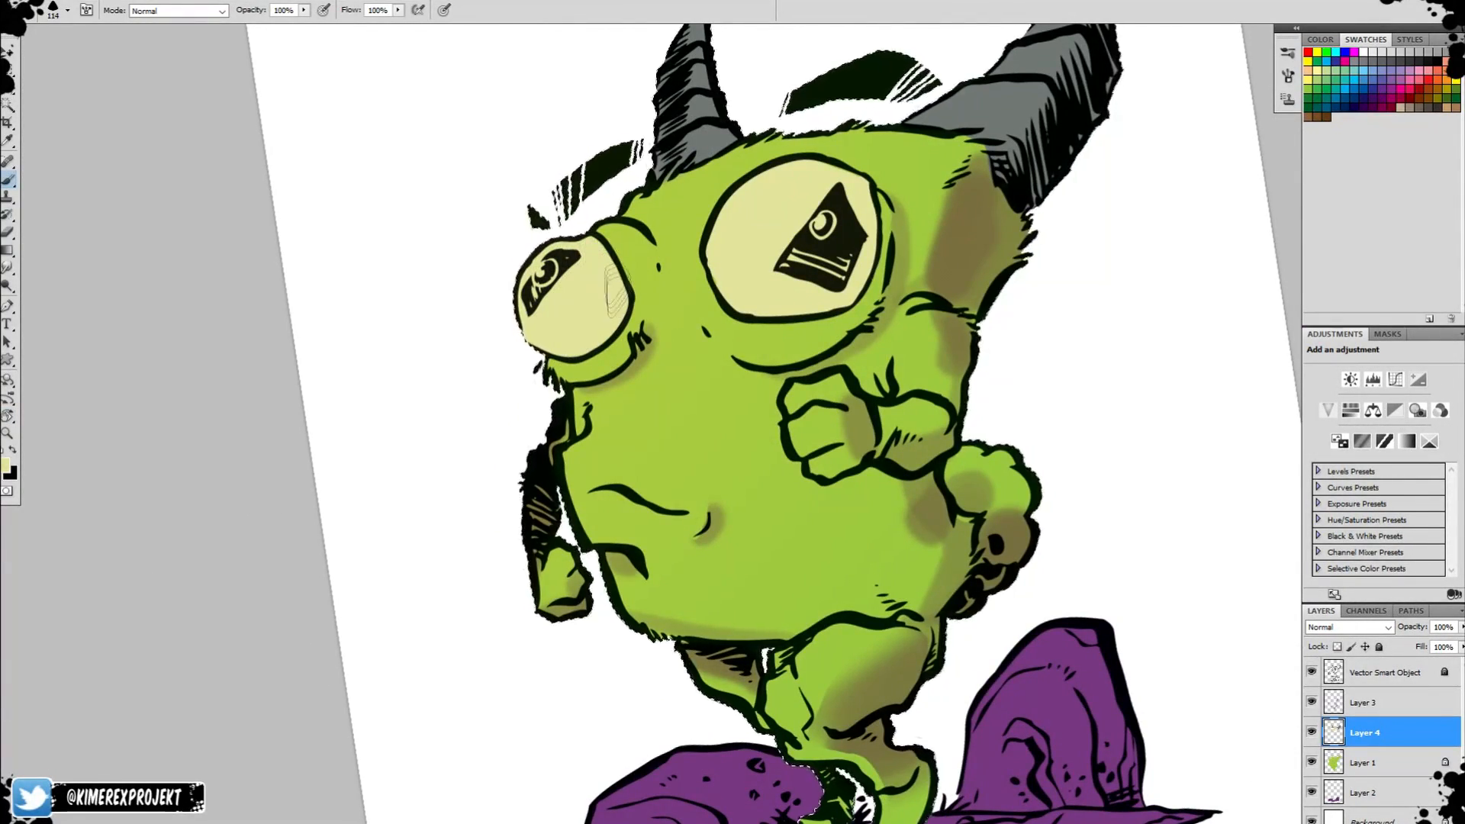
On Layer 3, shade the lower edges of both eyeballs in muted purple with a soft size 602 brush.
left_click(1363, 702)
left_click(6, 466)
left_click(748, 264)
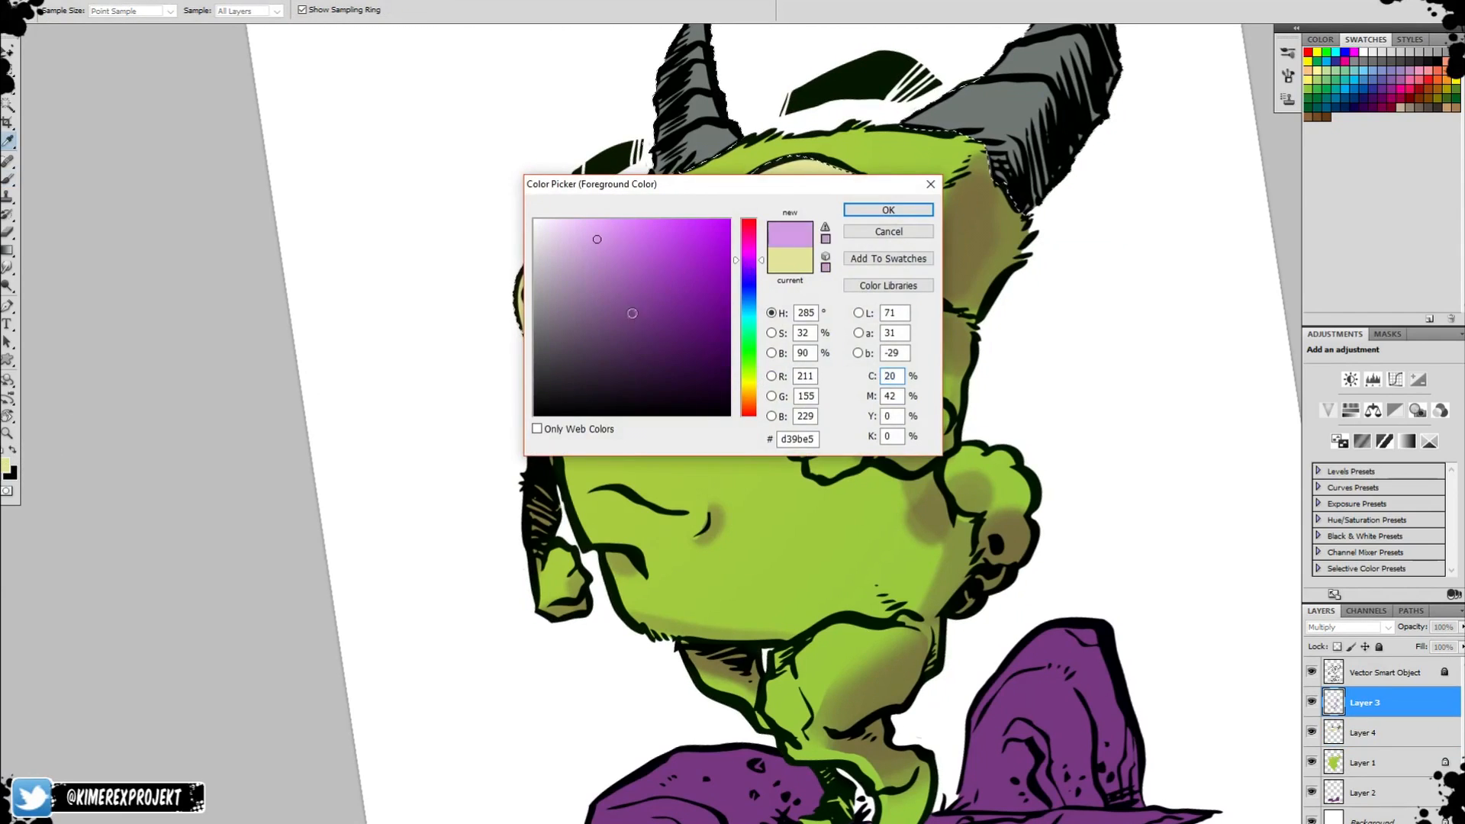
left_click(626, 327)
left_click(890, 211)
right_click(784, 296)
left_click(904, 439)
left_click_drag(835, 327, 891, 328)
mouse_move(862, 339)
left_mouse_down()
mouse_move(744, 343)
mouse_move(740, 311)
left_mouse_up()
key("ctrl+z")
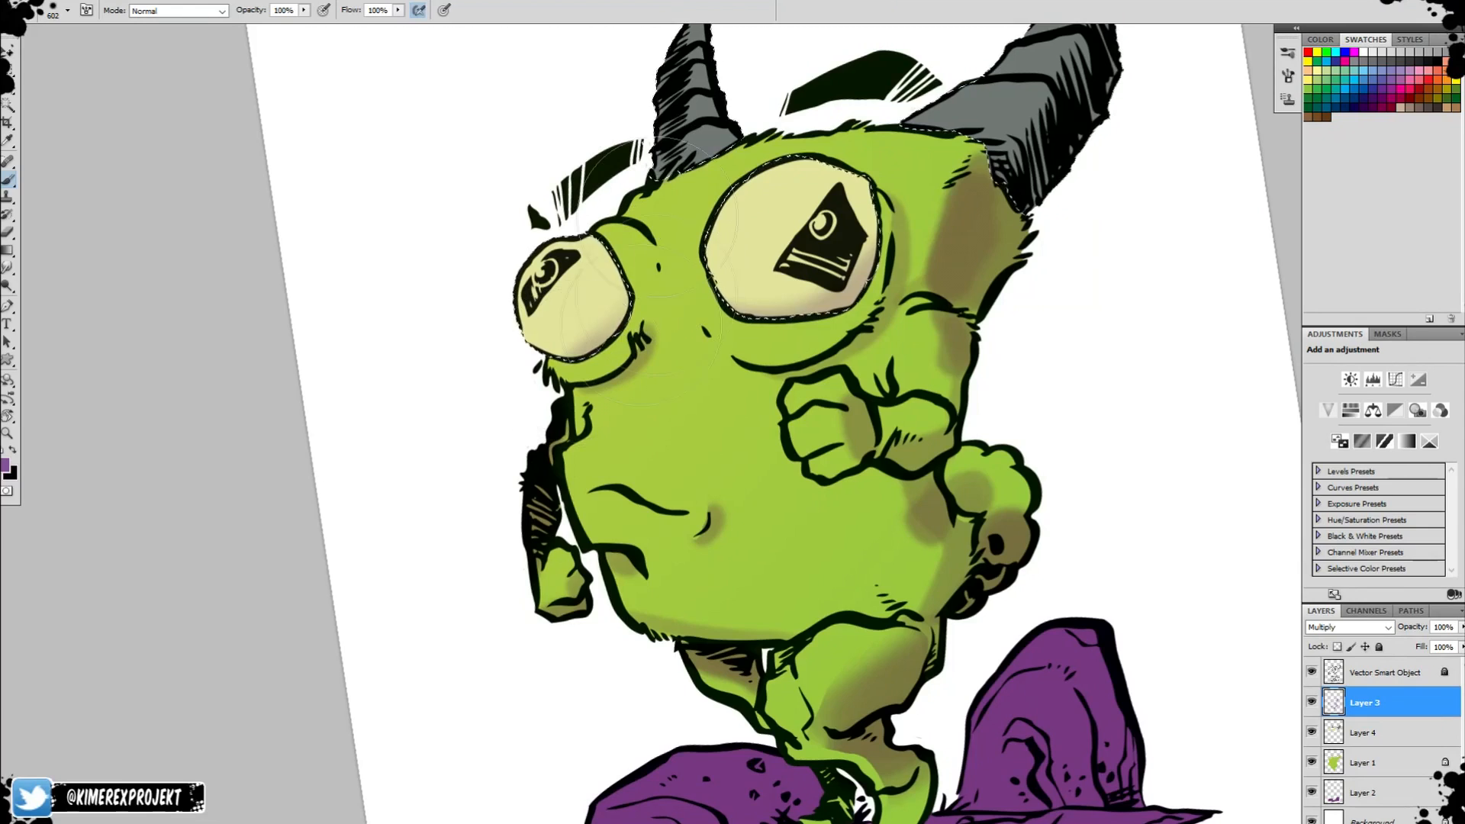
Shade the large horn softly with the same purple and reduce the brush size to 186.
left_click_drag(980, 309, 837, 532)
left_click_drag(956, 316, 1015, 133)
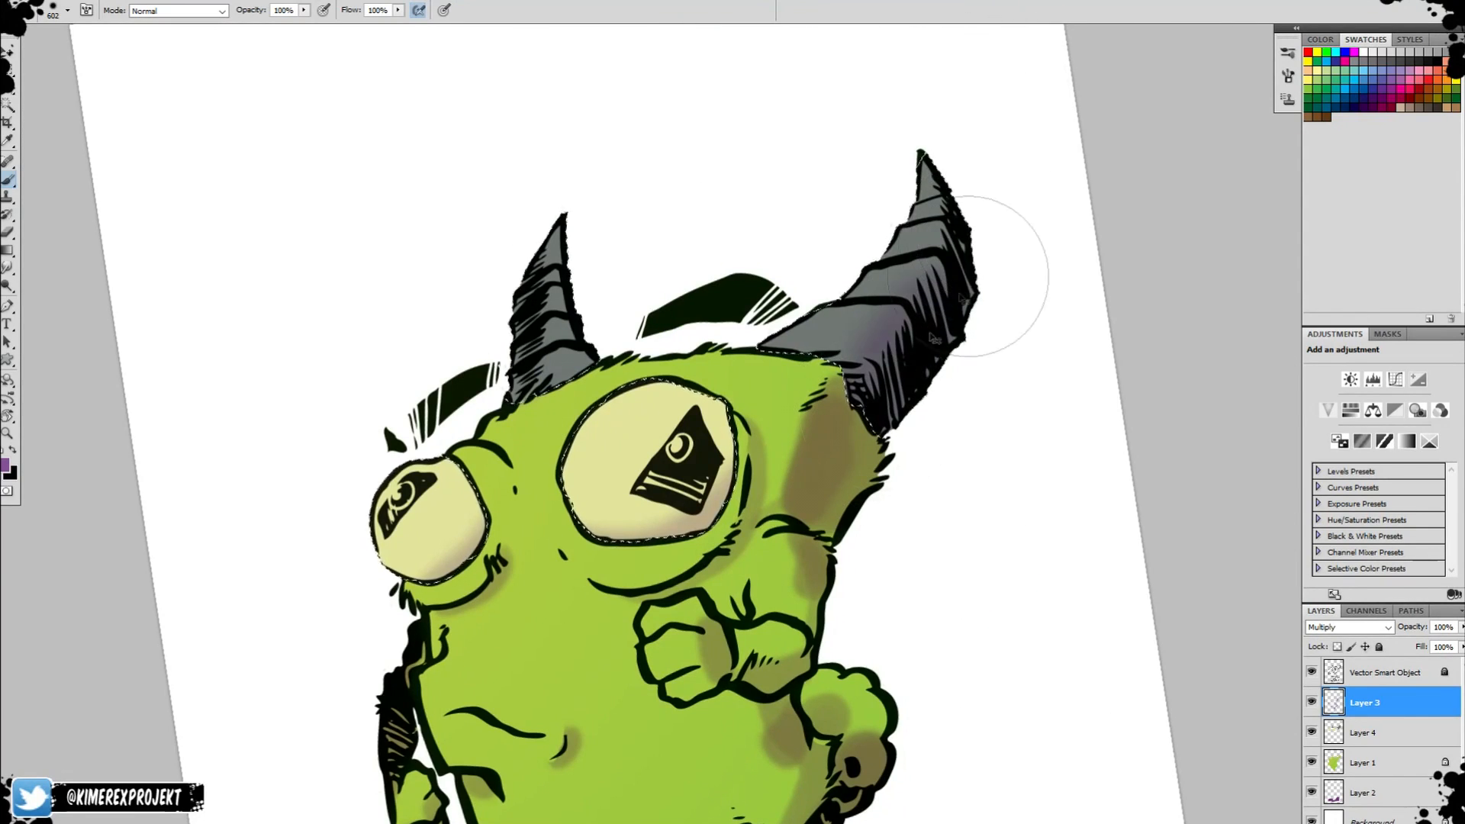
key("ctrl+z")
right_click(503, 401, "alt")
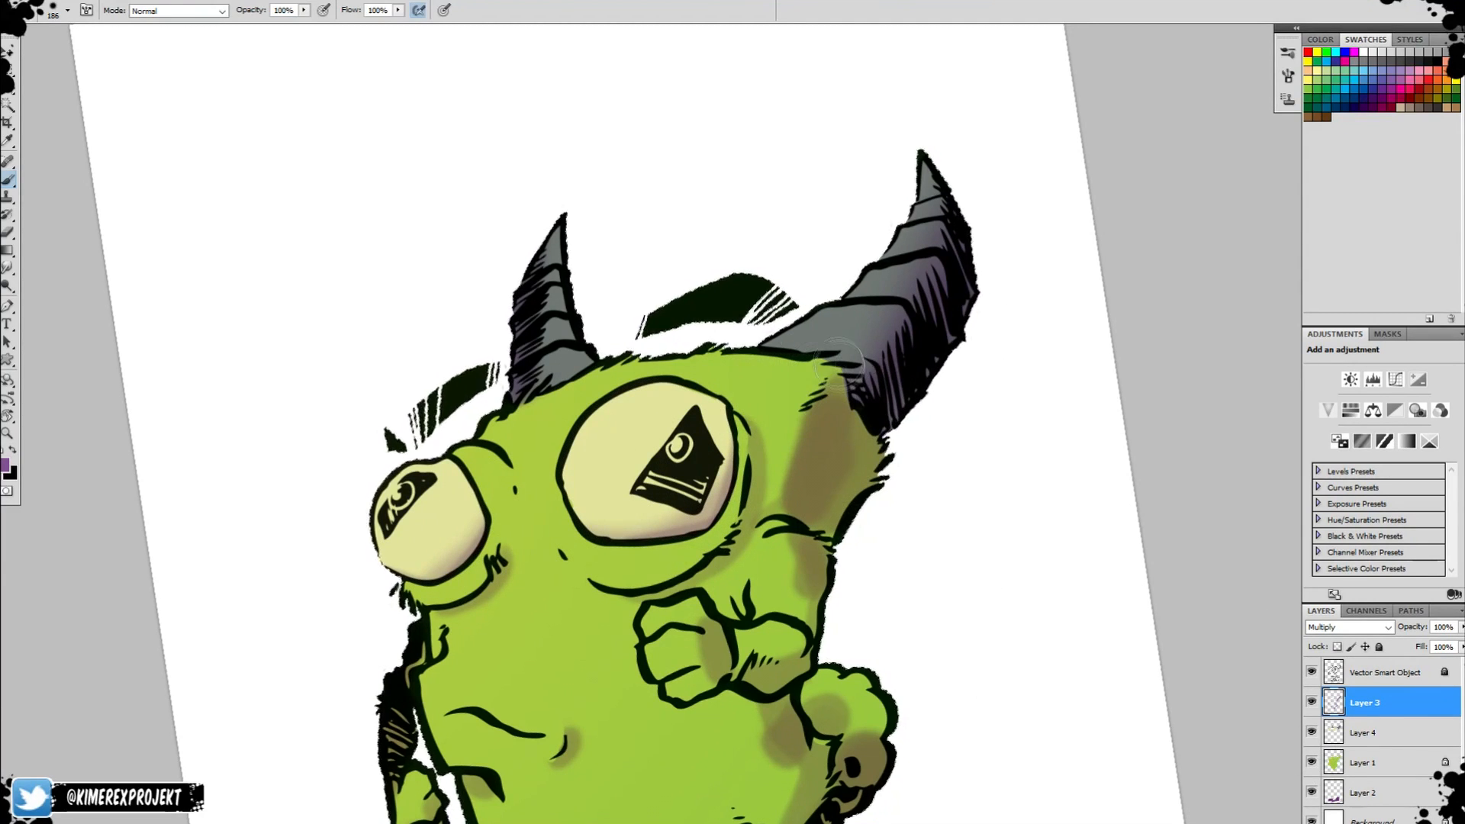
Add soft purple shadows to the creature's lower legs and foot, reducing the brush size to 42.
left_click_drag(871, 774, 901, 445)
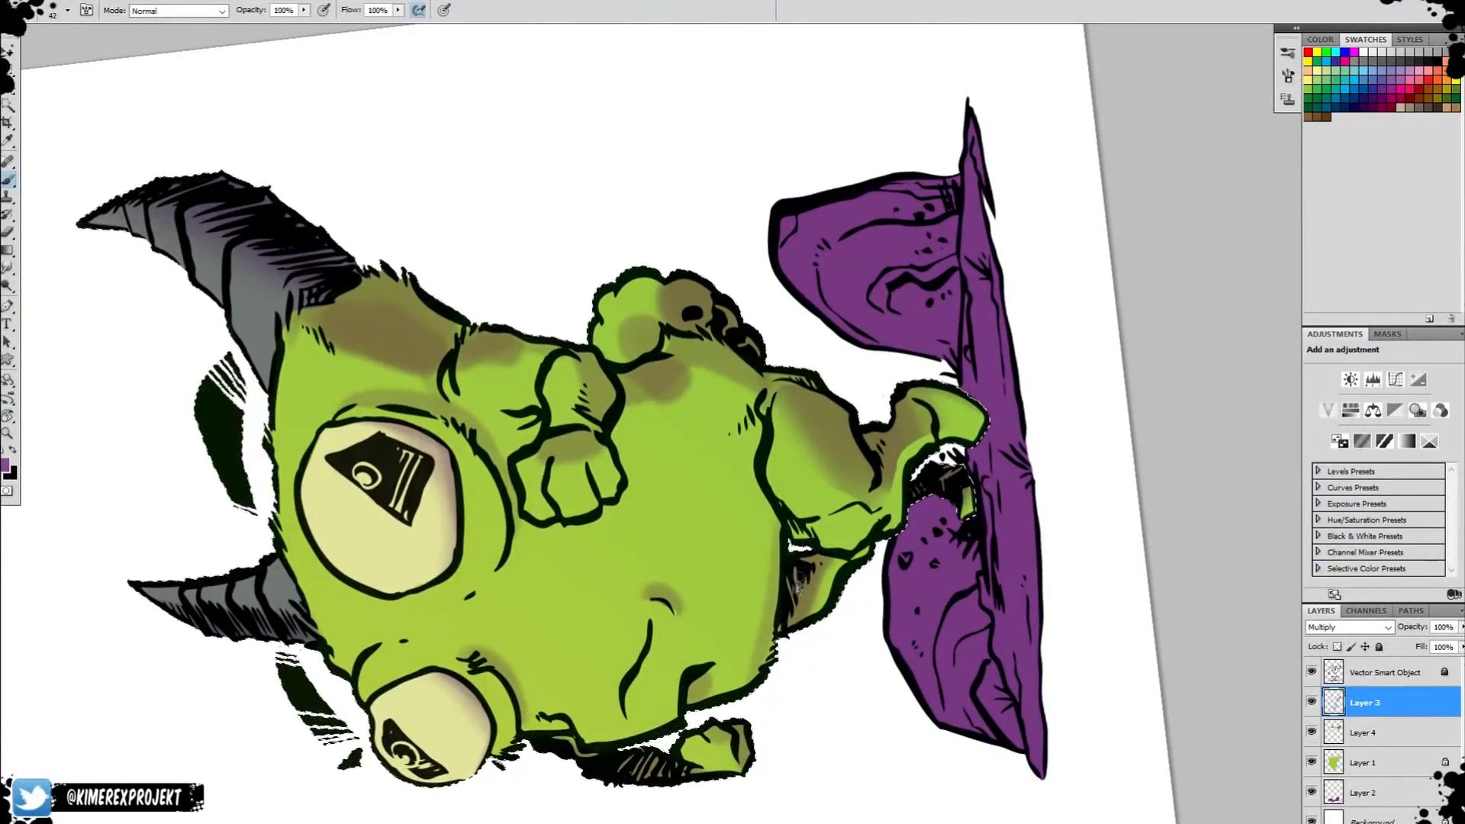
left_click_drag(799, 583, 797, 619)
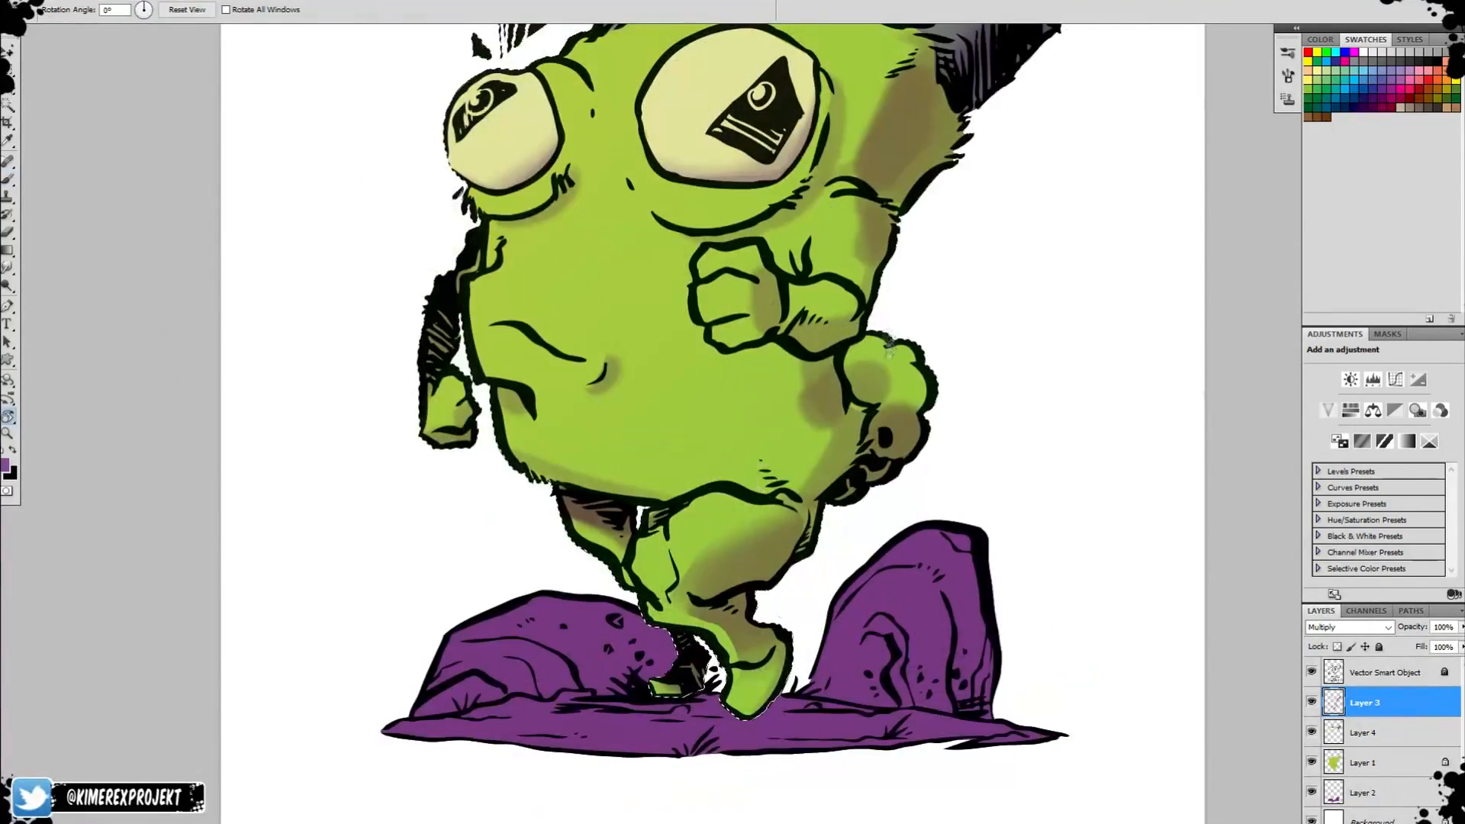
key("z")
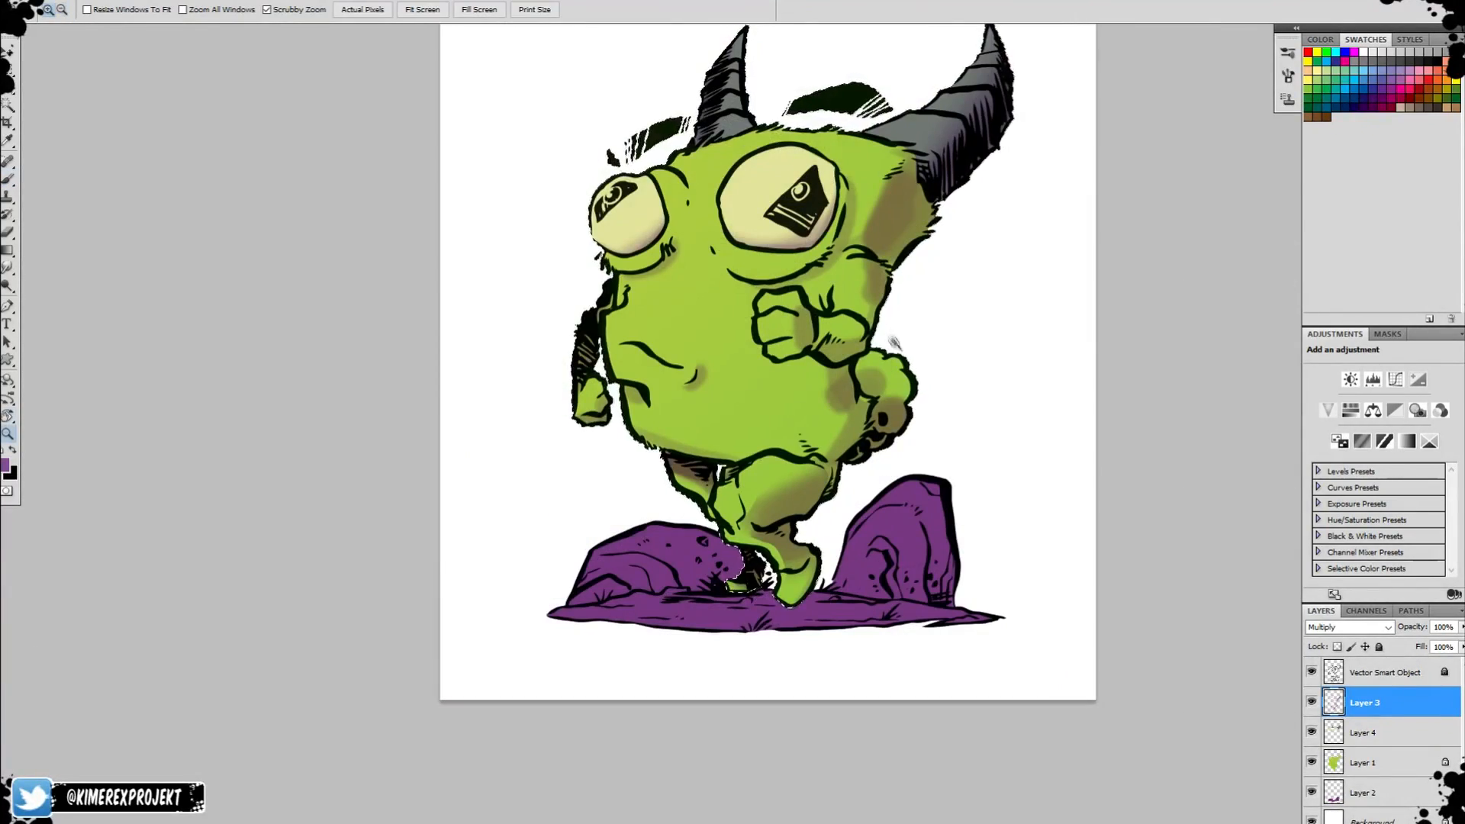
key("b")
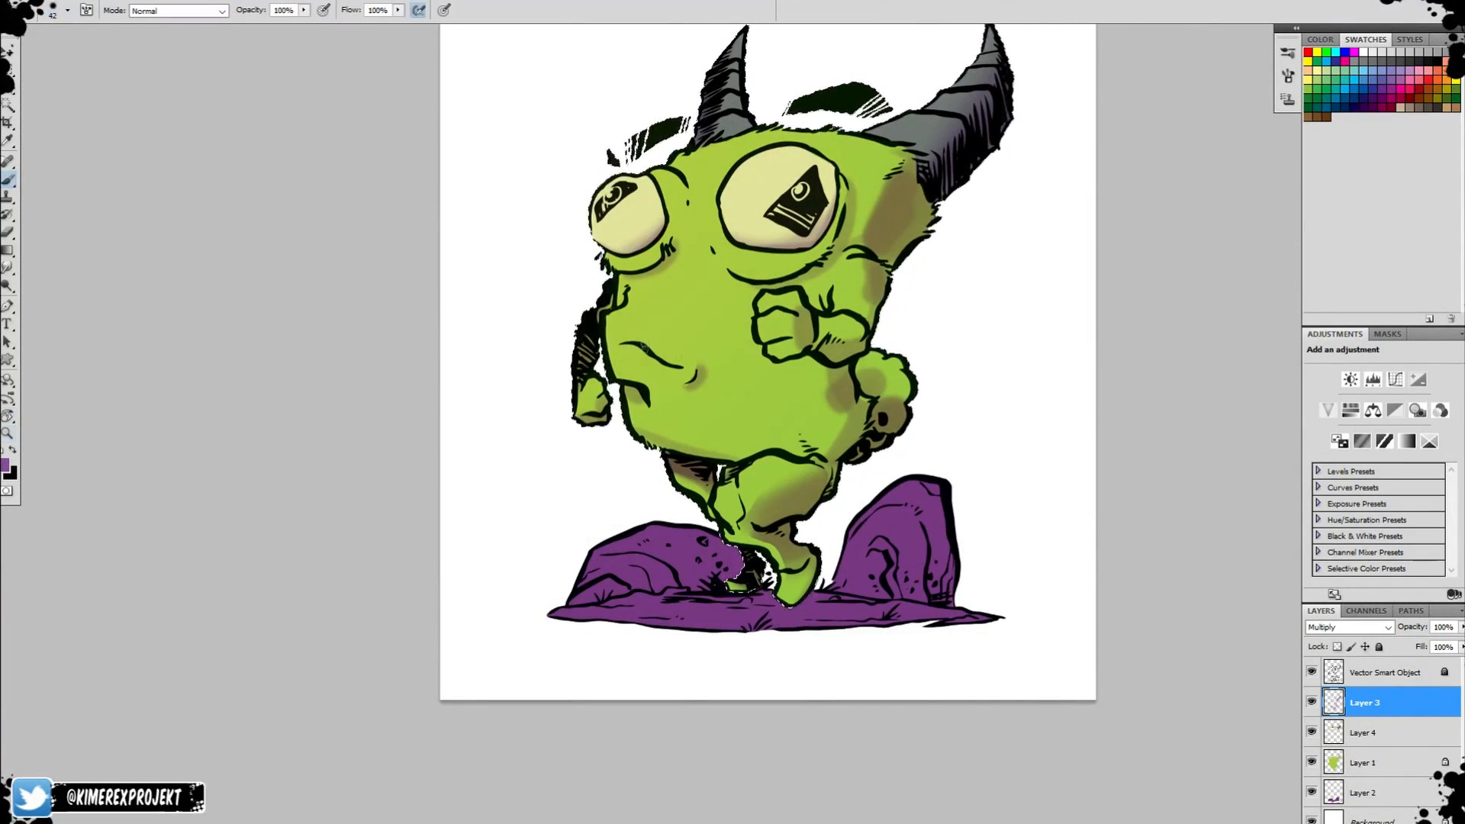
On Layer 1, stamp light green speckles on the forehead, between the eyes and on the cheek with a textured brush.
left_click(1368, 763)
left_click(6, 464)
left_click(661, 241)
left_click(888, 211)
right_click(992, 293)
scroll(1088, 427, "down", 5)
double_click(1087, 433)
left_click(692, 251)
left_click(710, 167)
left_click(662, 318)
Set the foreground colour to purple, make Layer 3 active and pick a size 170 brush.
left_click(6, 465)
left_click(748, 262)
left_click(625, 292)
left_click(888, 210)
left_click(1374, 710)
scroll(777, 380, "down", 5)
scroll(777, 380, "up", 10)
double_click(713, 404)
left_click_drag(876, 391, 928, 548)
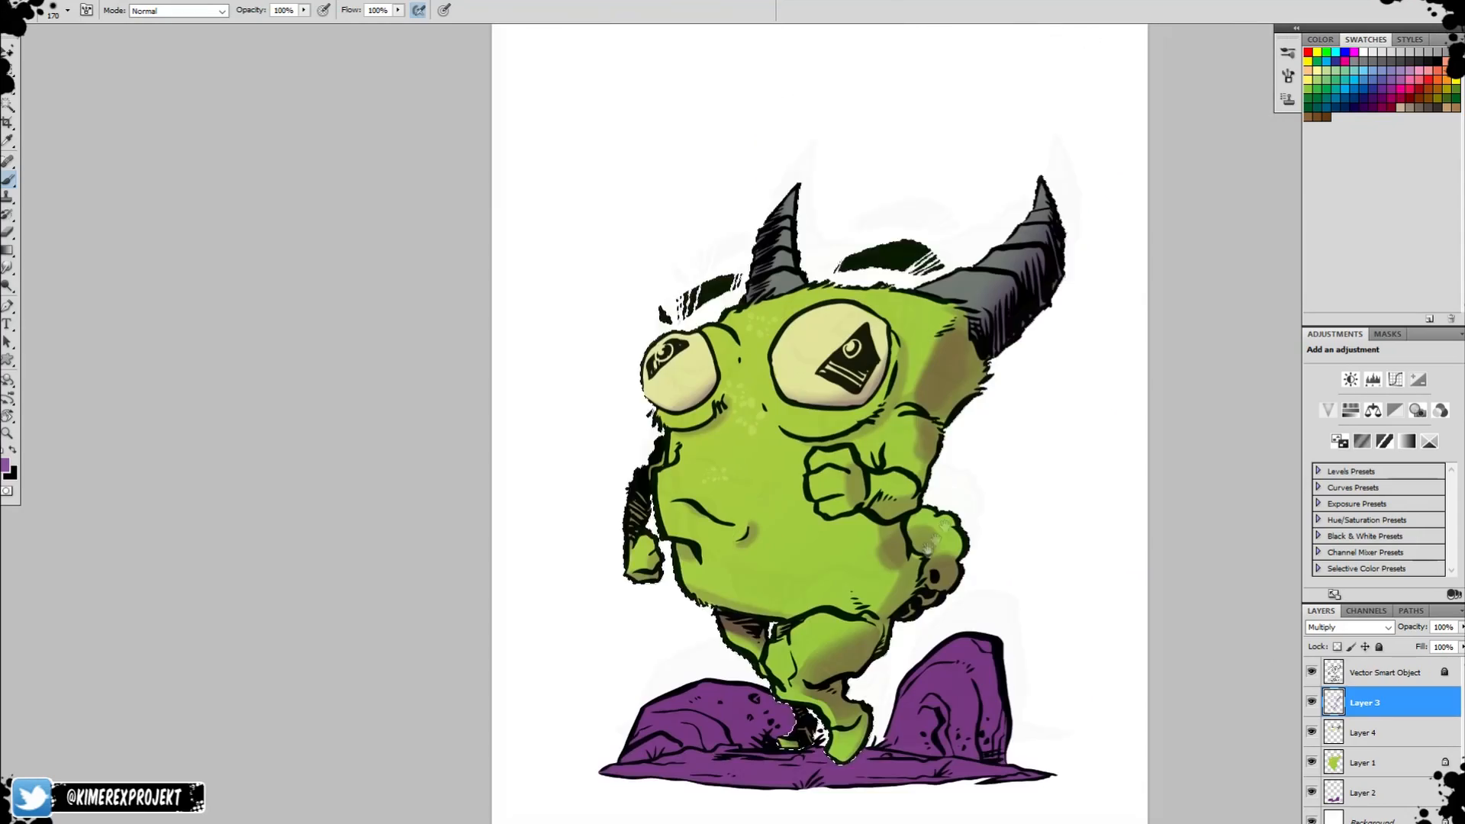
On Layer 4, paint the line details inside both pupils bright blue with a size 50 brush.
left_click(1363, 762)
left_click(1364, 732)
key("ctrl+space")
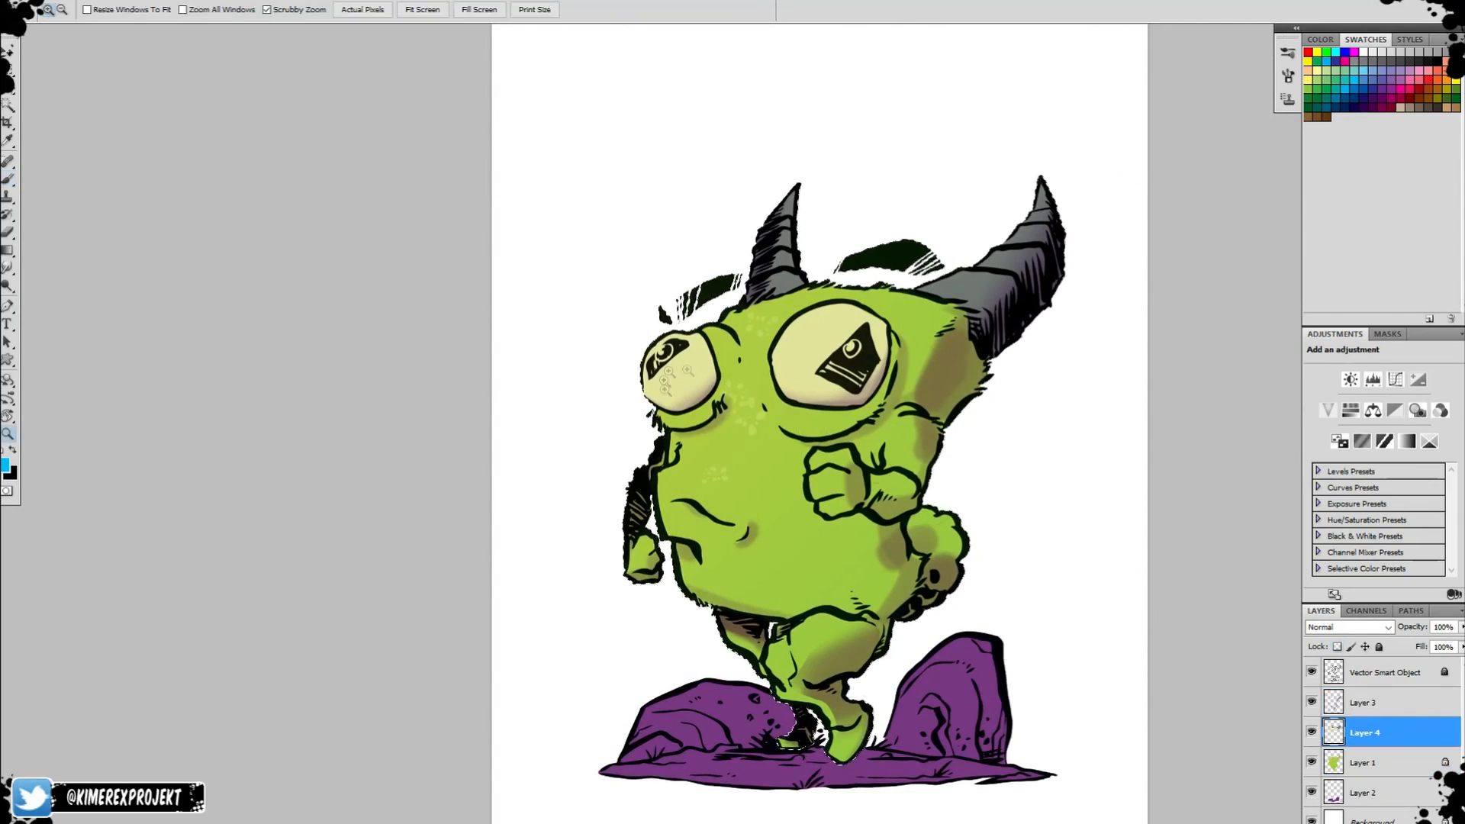
left_click(675, 361)
right_click(666, 367)
double_click(722, 461)
mouse_move(670, 333)
left_mouse_down()
mouse_move(629, 387)
mouse_move(654, 333)
left_mouse_up()
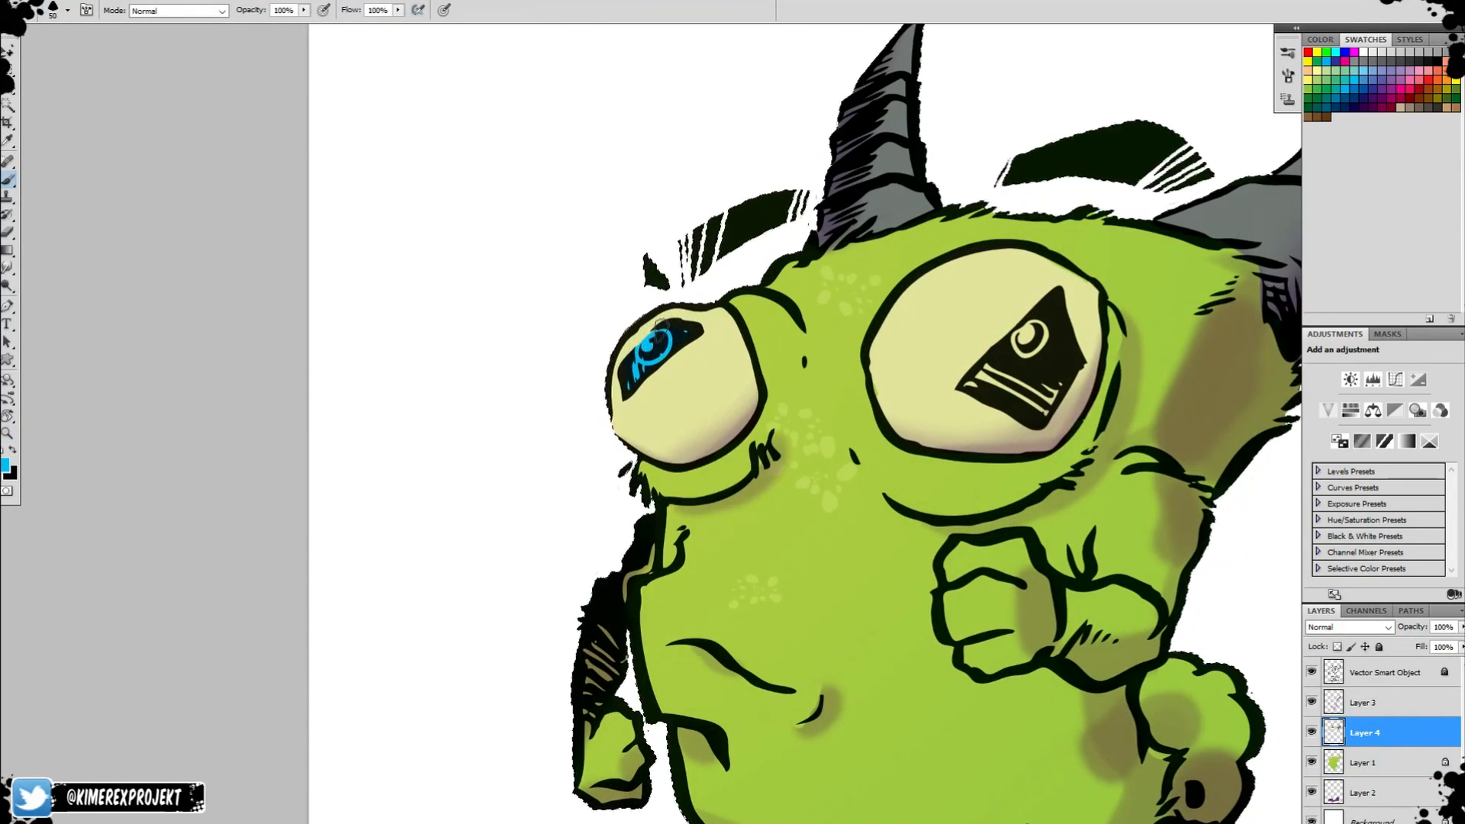
mouse_move(965, 387)
left_mouse_down()
mouse_move(1028, 340)
mouse_move(1044, 403)
mouse_move(1059, 386)
left_mouse_up()
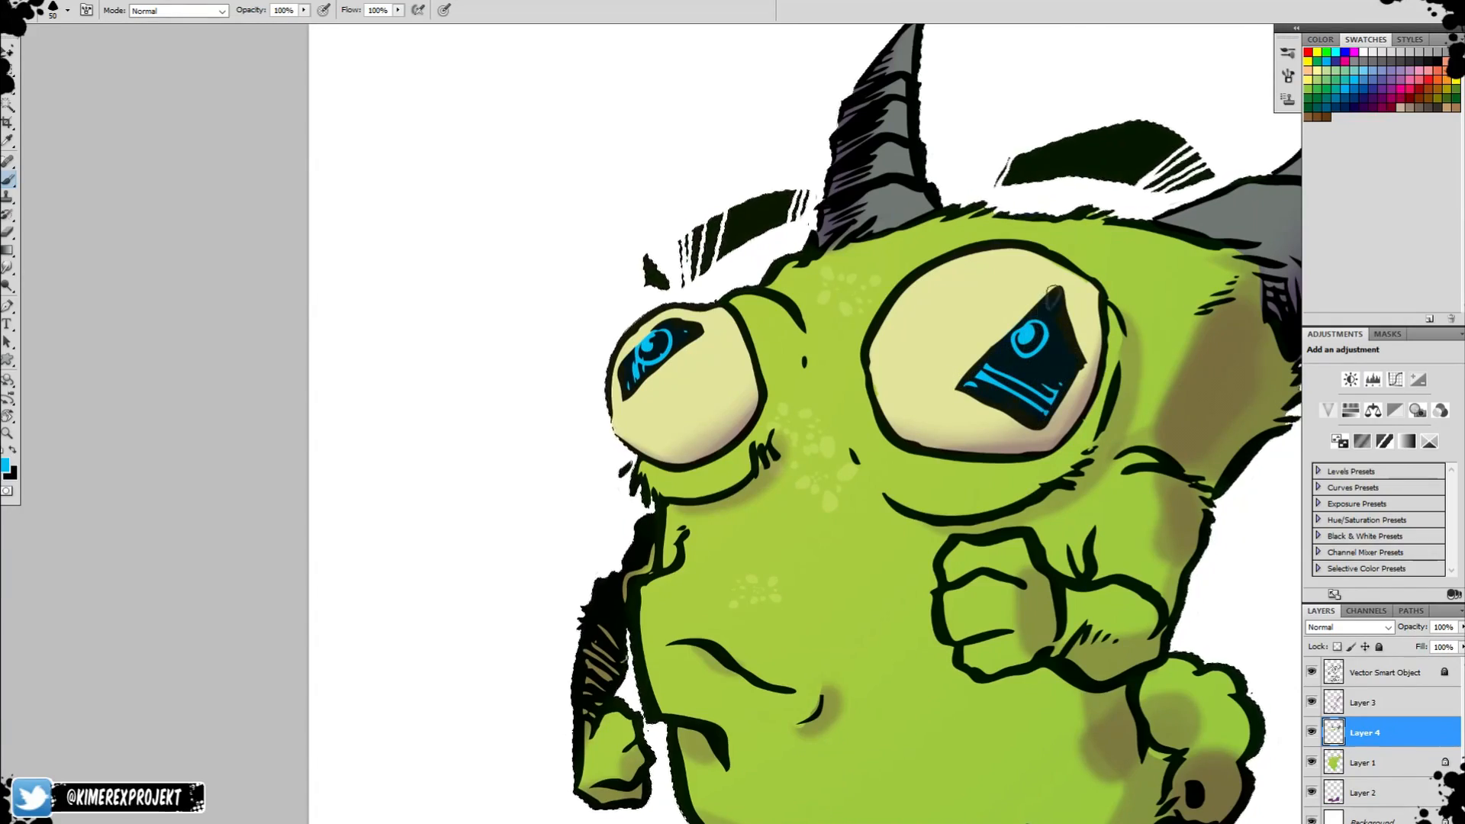
Set the foreground colour to a lighter blue for the pupil details.
key("z")
left_click(1034, 467, "alt")
left_click(1034, 467, "alt")
left_click(1034, 467, "alt")
left_click_drag(1192, 647, 1015, 543)
left_click_drag(861, 317, 961, 319)
key("b")
left_click(5, 465)
left_click(615, 236)
left_click(888, 210)
Brush lighter blue highlights over the blue details in the large and small pupils.
left_click_drag(801, 315, 815, 301)
left_click_drag(818, 289, 809, 337)
left_click_drag(737, 365, 840, 419)
mouse_move(238, 328)
left_mouse_down()
mouse_move(246, 311)
mouse_move(271, 332)
left_mouse_up()
key("z")
left_click(814, 382, "alt")
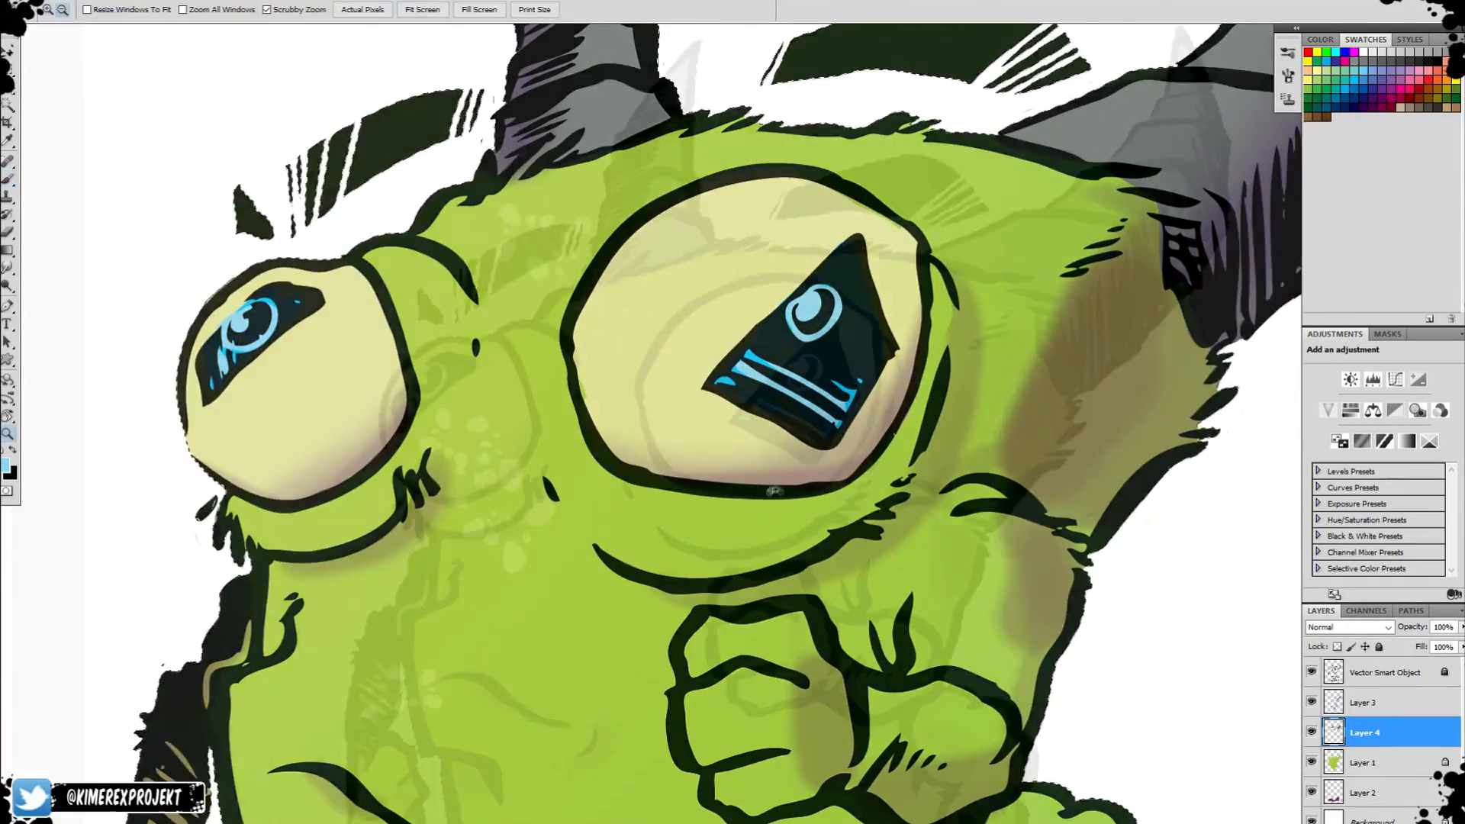
left_click(813, 382, "alt")
left_click(814, 381, "alt")
left_click(813, 381, "alt")
left_click_drag(919, 440, 821, 429)
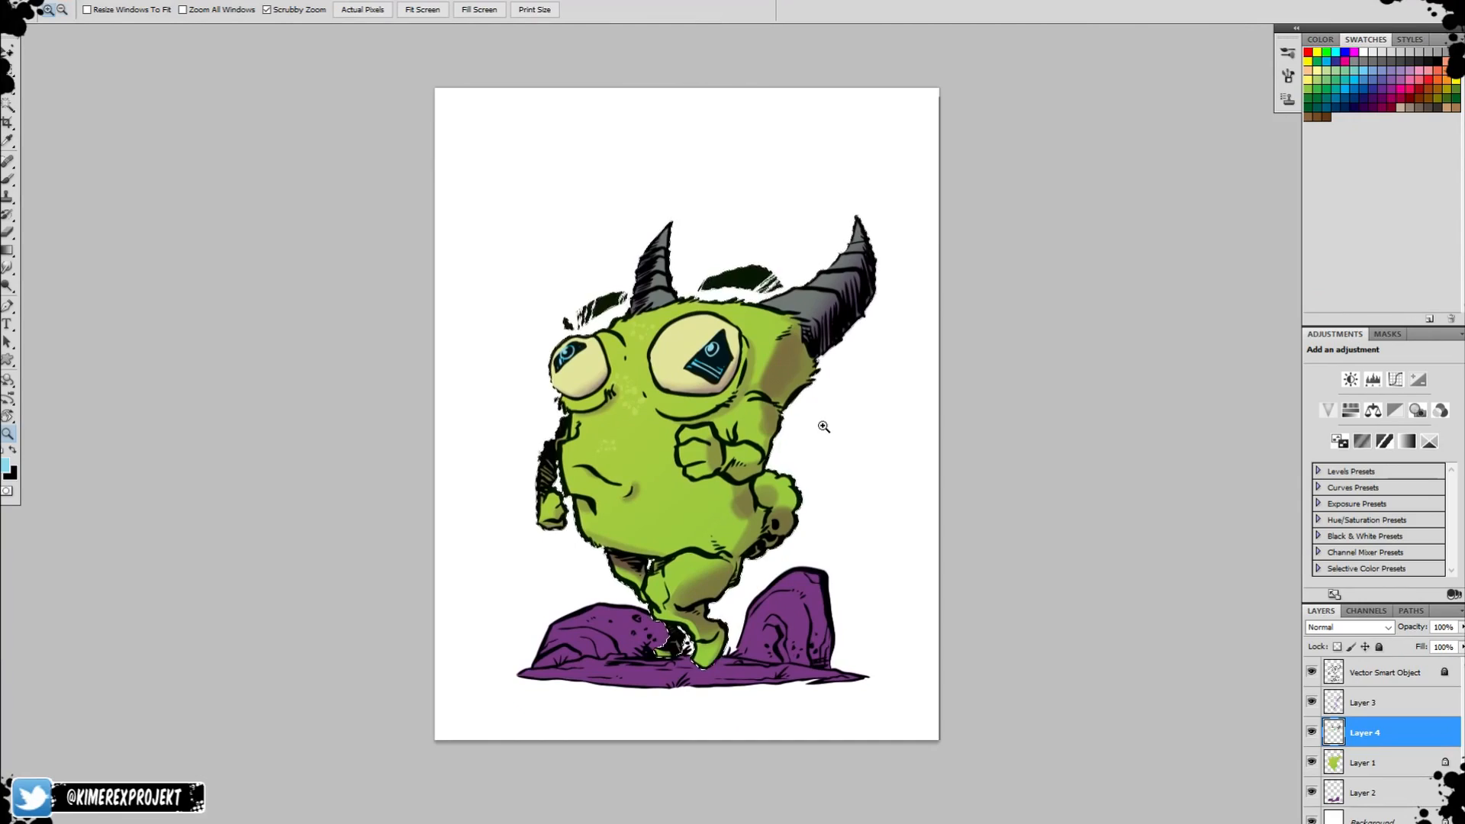
Add a new layer above Layer 4 and paint a light green highlight around the mouth with a small brush.
left_click(1430, 823)
left_click_drag(649, 428, 794, 423)
key("b")
left_click(868, 341, "alt")
right_click(788, 370)
double_click(896, 529)
mouse_move(785, 367)
left_mouse_down()
mouse_move(861, 392)
mouse_move(766, 351)
mouse_move(916, 405)
left_mouse_up()
key("ctrl+z")
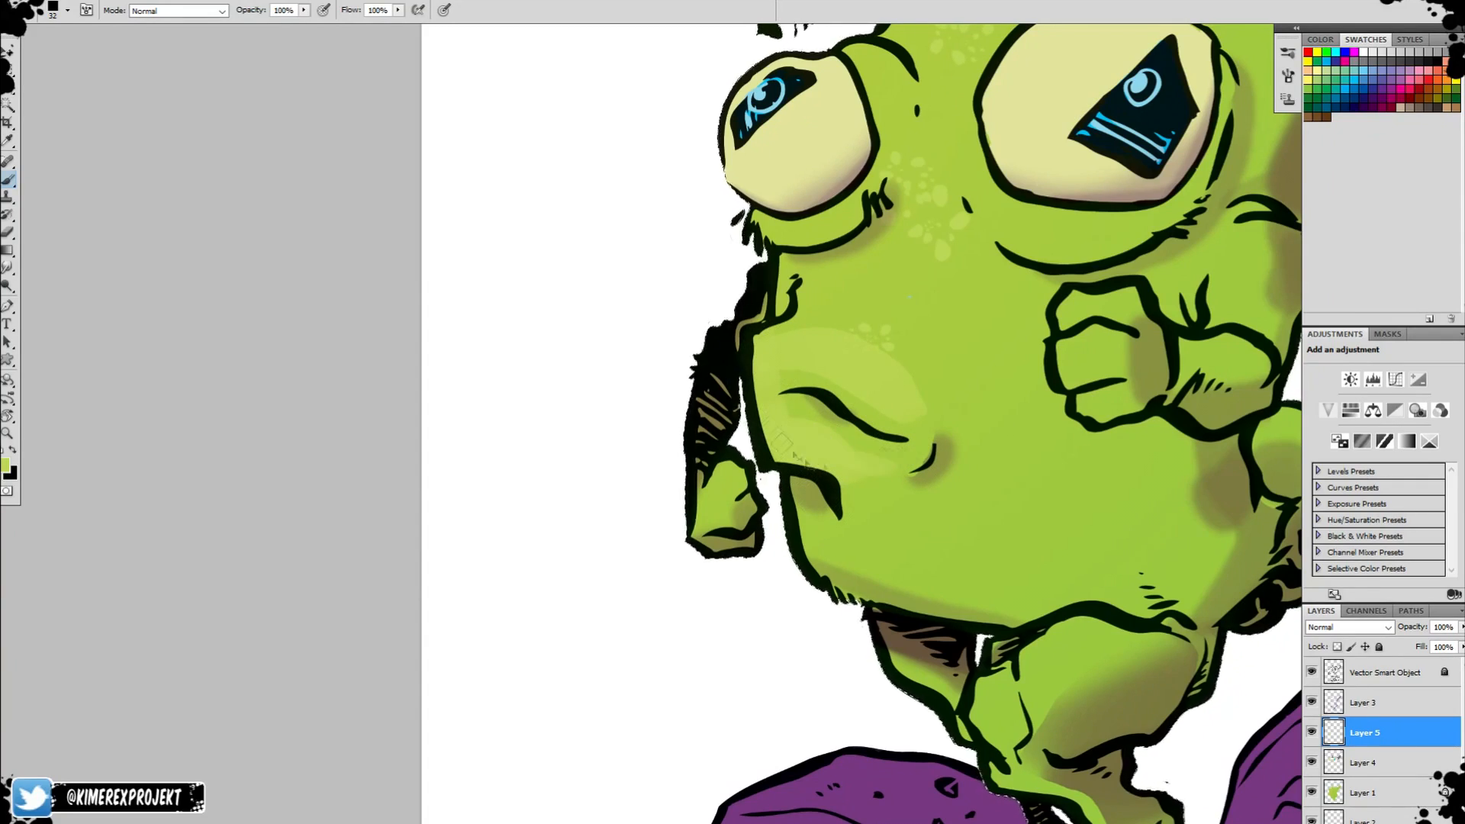
Build up the light green highlights on the cheek around the mouth, enlarging the brush to size 62.
key("r")
left_click_drag(769, 368, 777, 284)
key("r")
left_click_drag(734, 220, 789, 233)
left_click_drag(824, 122, 769, 247)
left_click_drag(763, 171, 914, 317)
key("bracketright")
key("bracketright")
key("bracketright")
left_click_drag(859, 111, 828, 145)
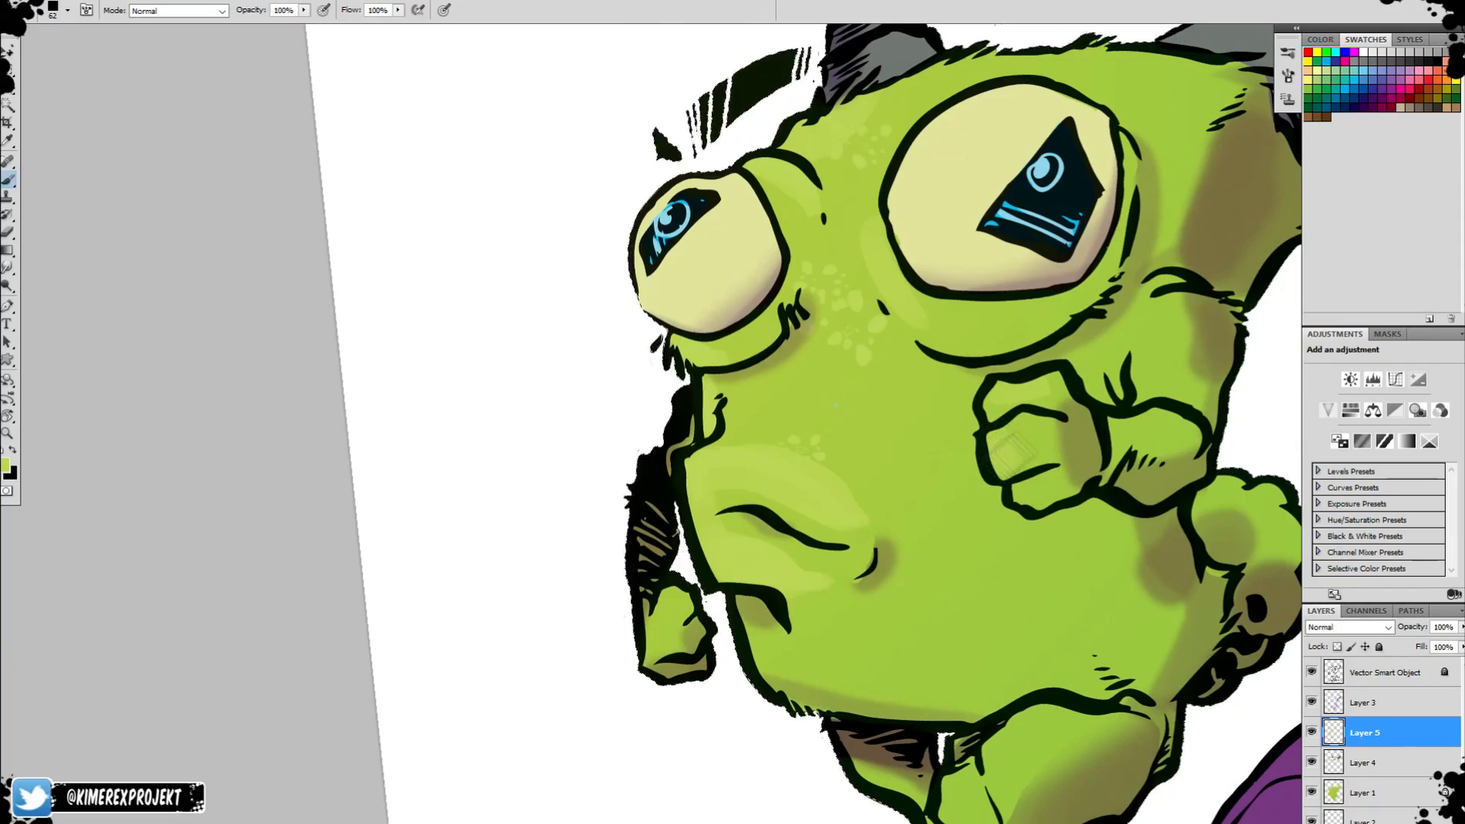
Undo the last stroke and paint light highlights on the creature's raised forms, eyes and rocks with a smaller brush.
key("ctrl+z")
mouse_move(1175, 305)
left_mouse_down()
mouse_move(1158, 370)
mouse_move(1183, 321)
left_mouse_up()
key("bracketleft")
key("bracketleft")
key("bracketleft")
left_click_drag(1121, 429, 1172, 420)
left_click_drag(1148, 294, 1118, 359)
mouse_move(1121, 466)
left_mouse_down()
mouse_move(1221, 518)
mouse_move(1106, 396)
mouse_move(1187, 280)
left_mouse_up()
left_click_drag(1026, 592, 1056, 641)
left_click_drag(1045, 651, 1016, 628)
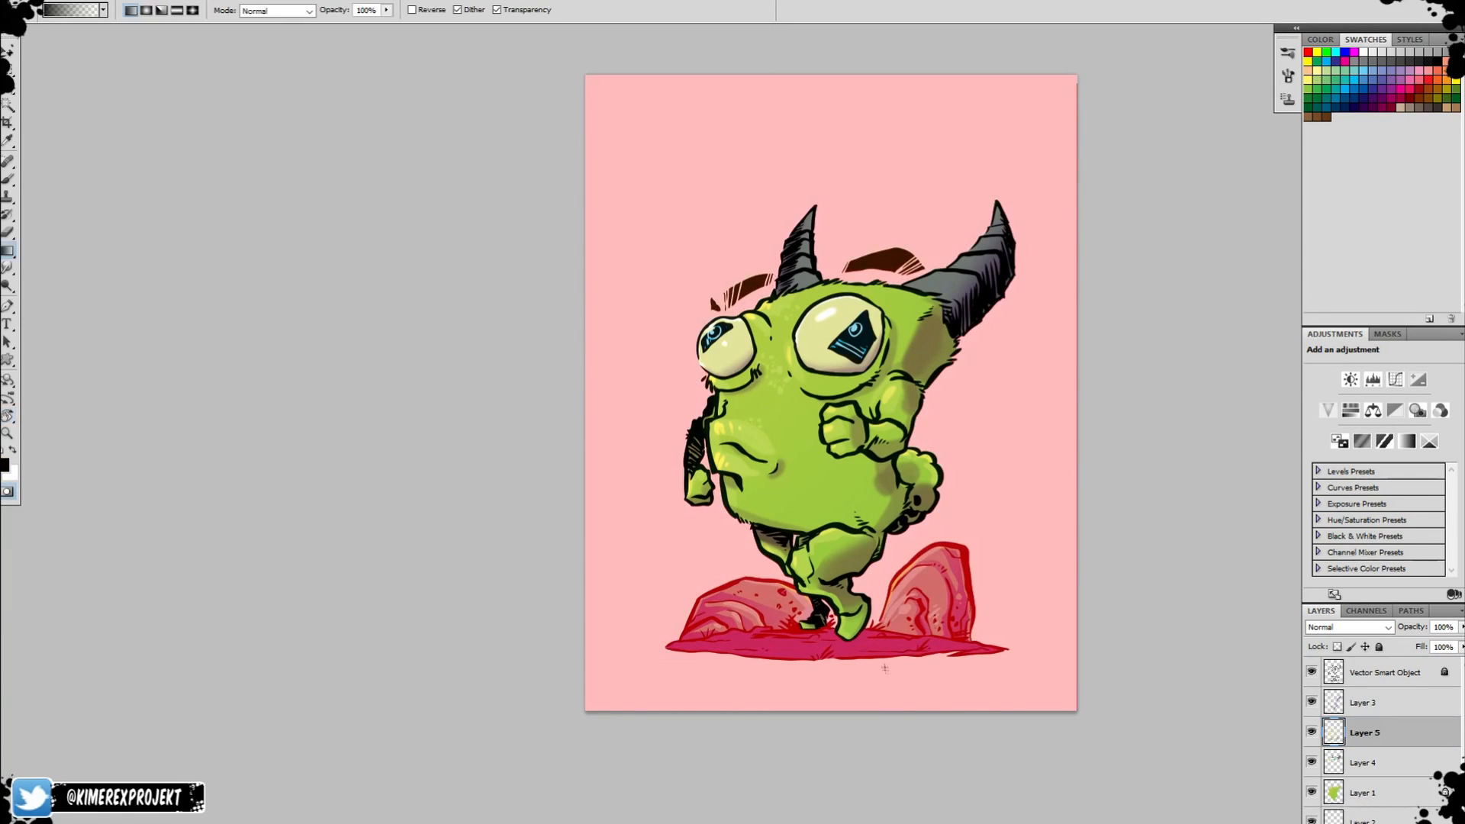
Select the creature's upper part with a Quick Mask gradient and add a Color Balance adjustment layer from it.
left_click_drag(884, 668, 754, 399)
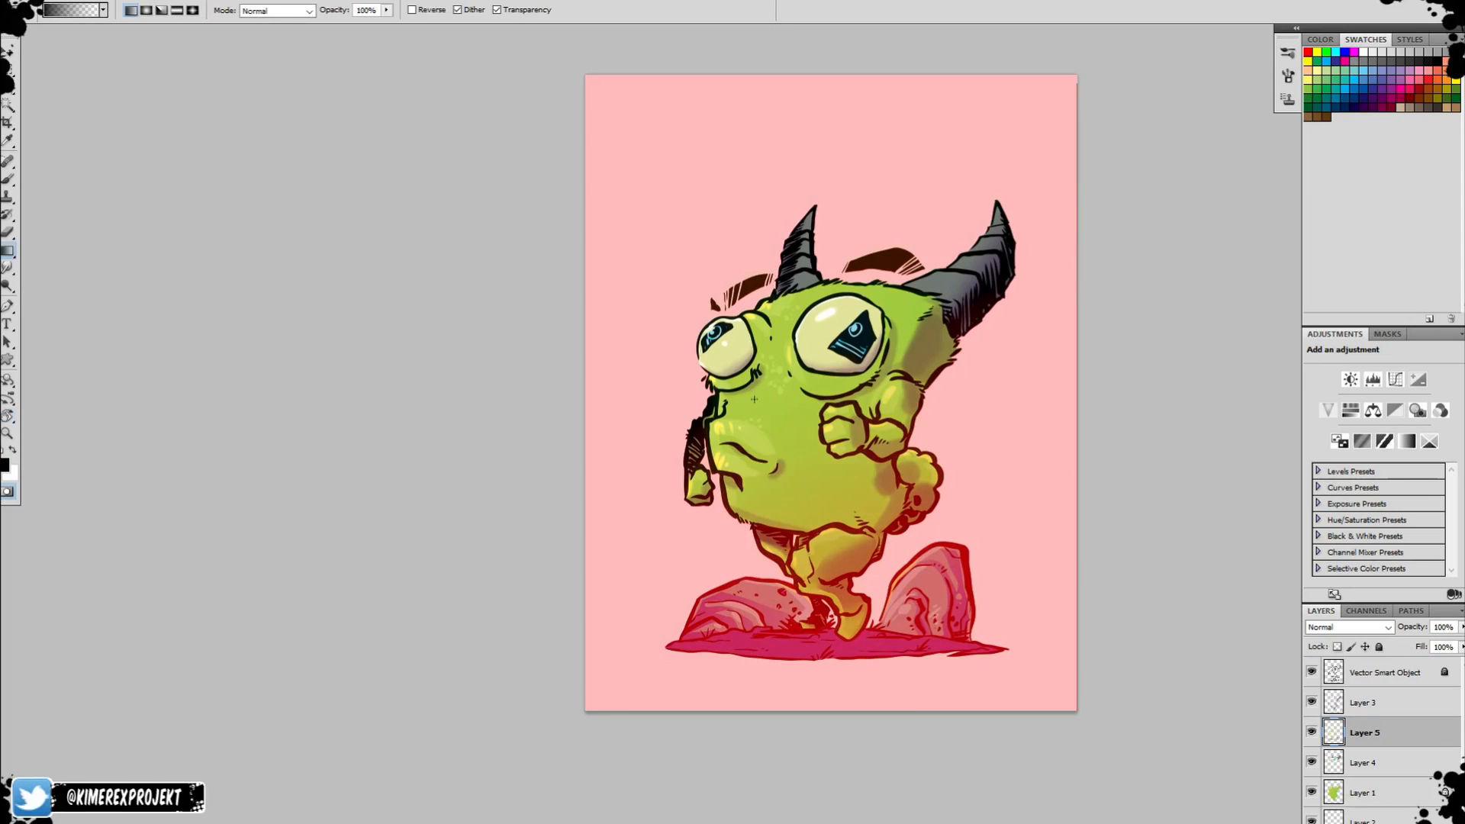
key("e")
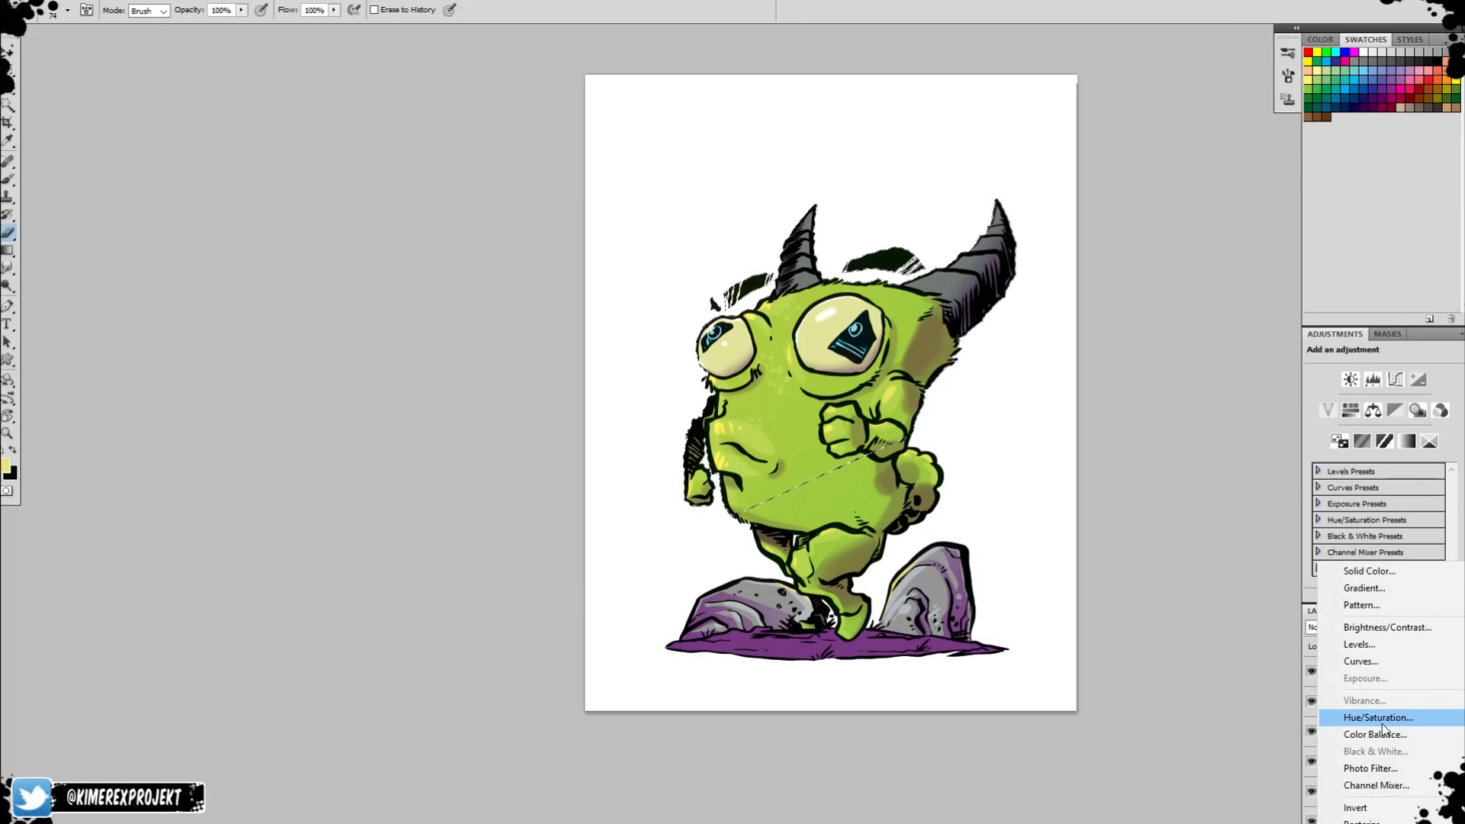
left_click(1375, 734)
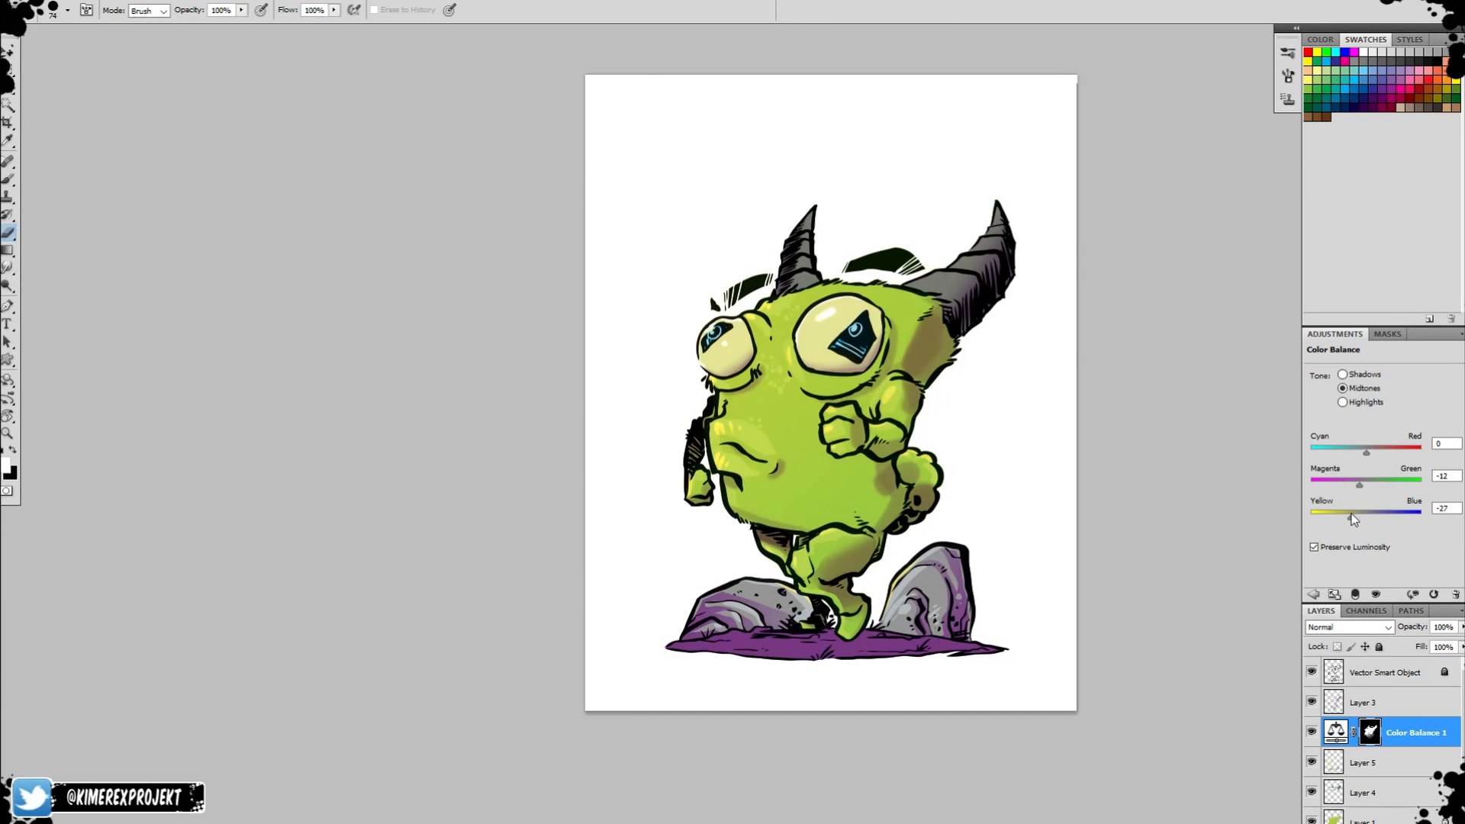
Set the Color Balance highlights to +29, +26 and +9 and the shadows' Cyan-Red value to +30.
left_click_drag(1347, 459, 1383, 457)
left_click_drag(1366, 519, 1360, 521)
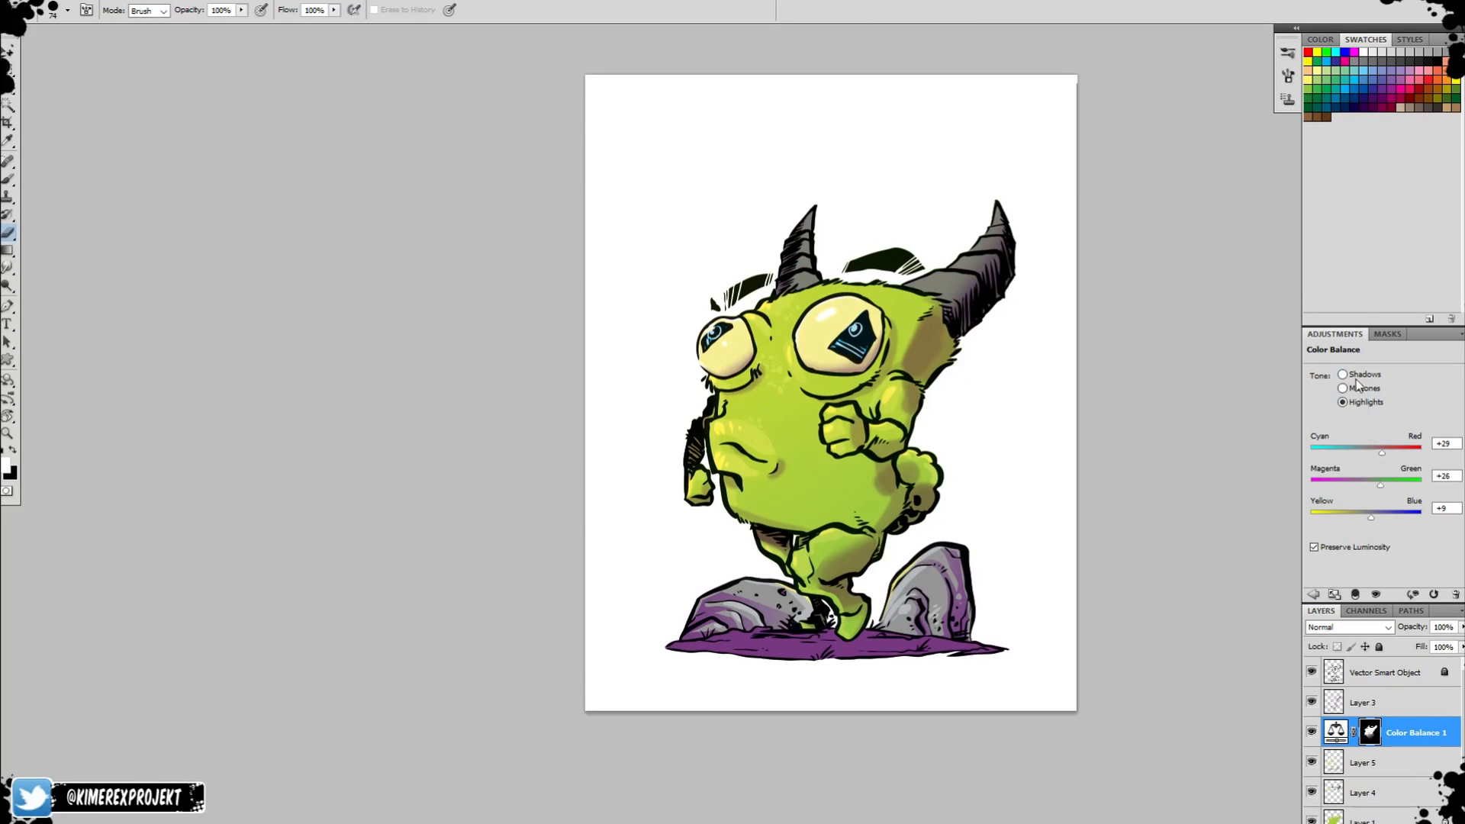
left_click_drag(1369, 457, 1384, 455)
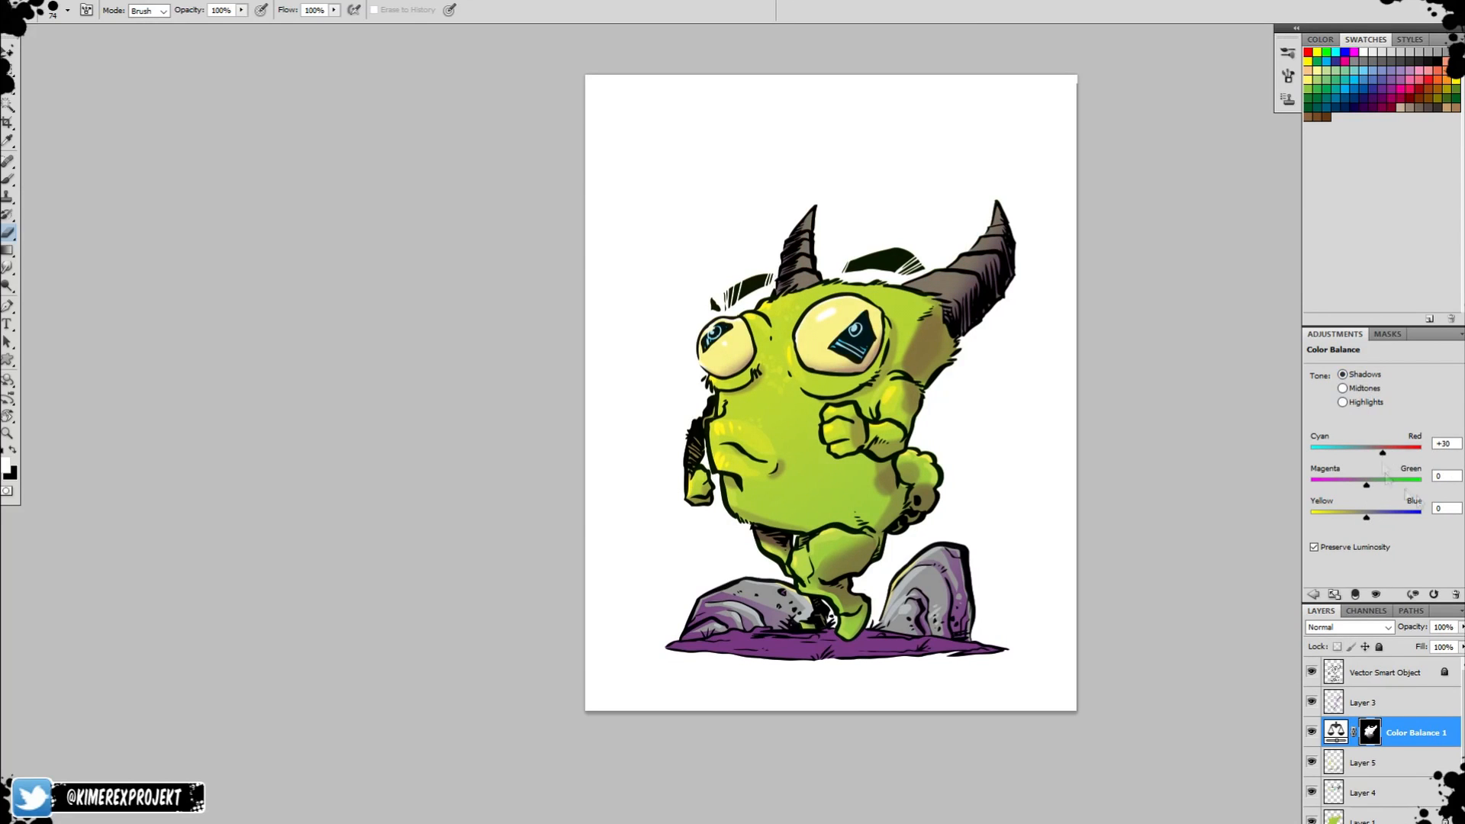
Reload the same mask as a selection and add a Hue/Saturation adjustment with hue +5, saturation +33 and lightness +1.
left_click(1373, 731, "ctrl")
left_click(1383, 823)
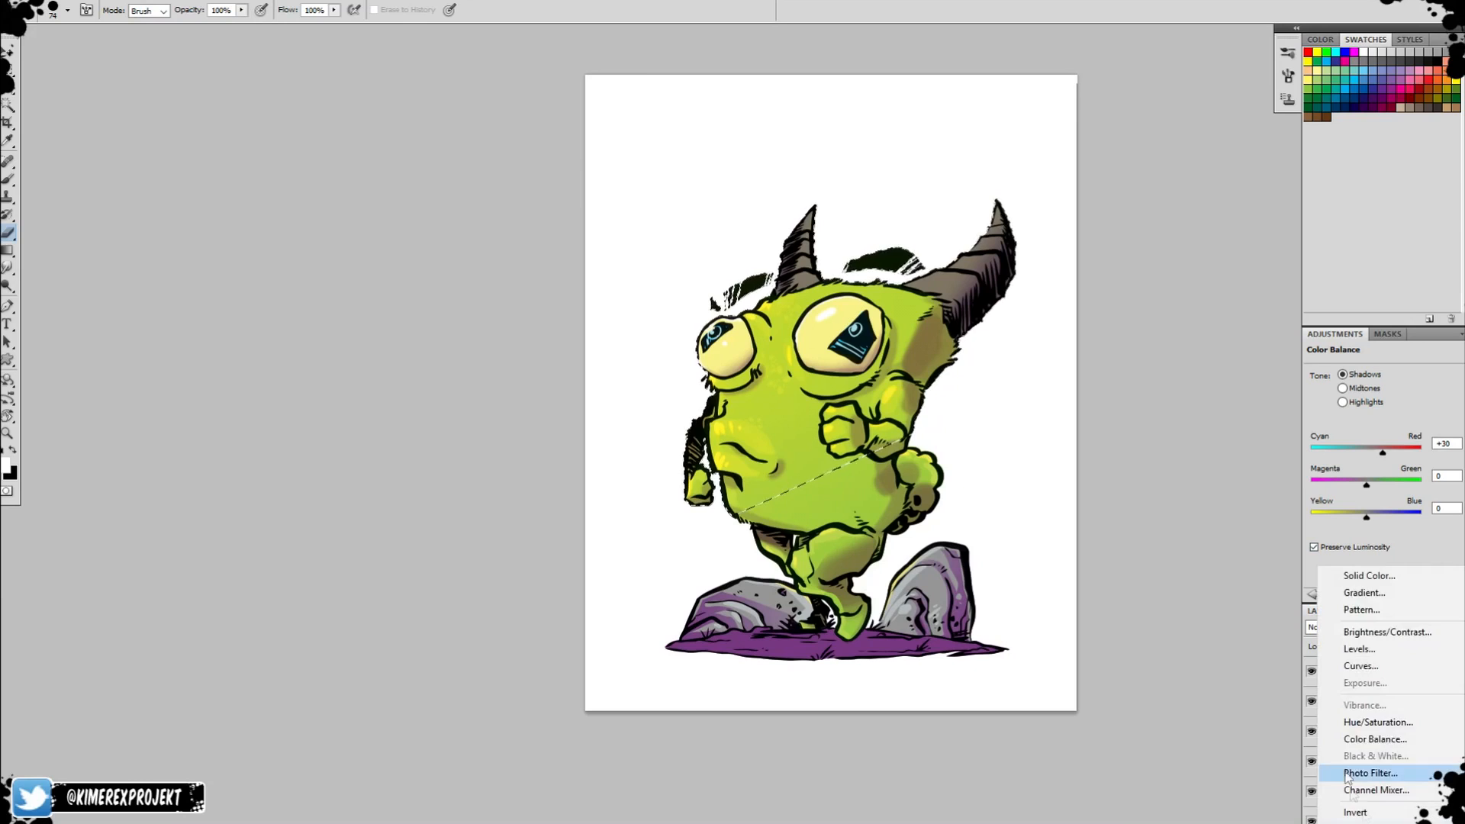
left_click(1383, 723)
left_click_drag(1385, 419, 1408, 527)
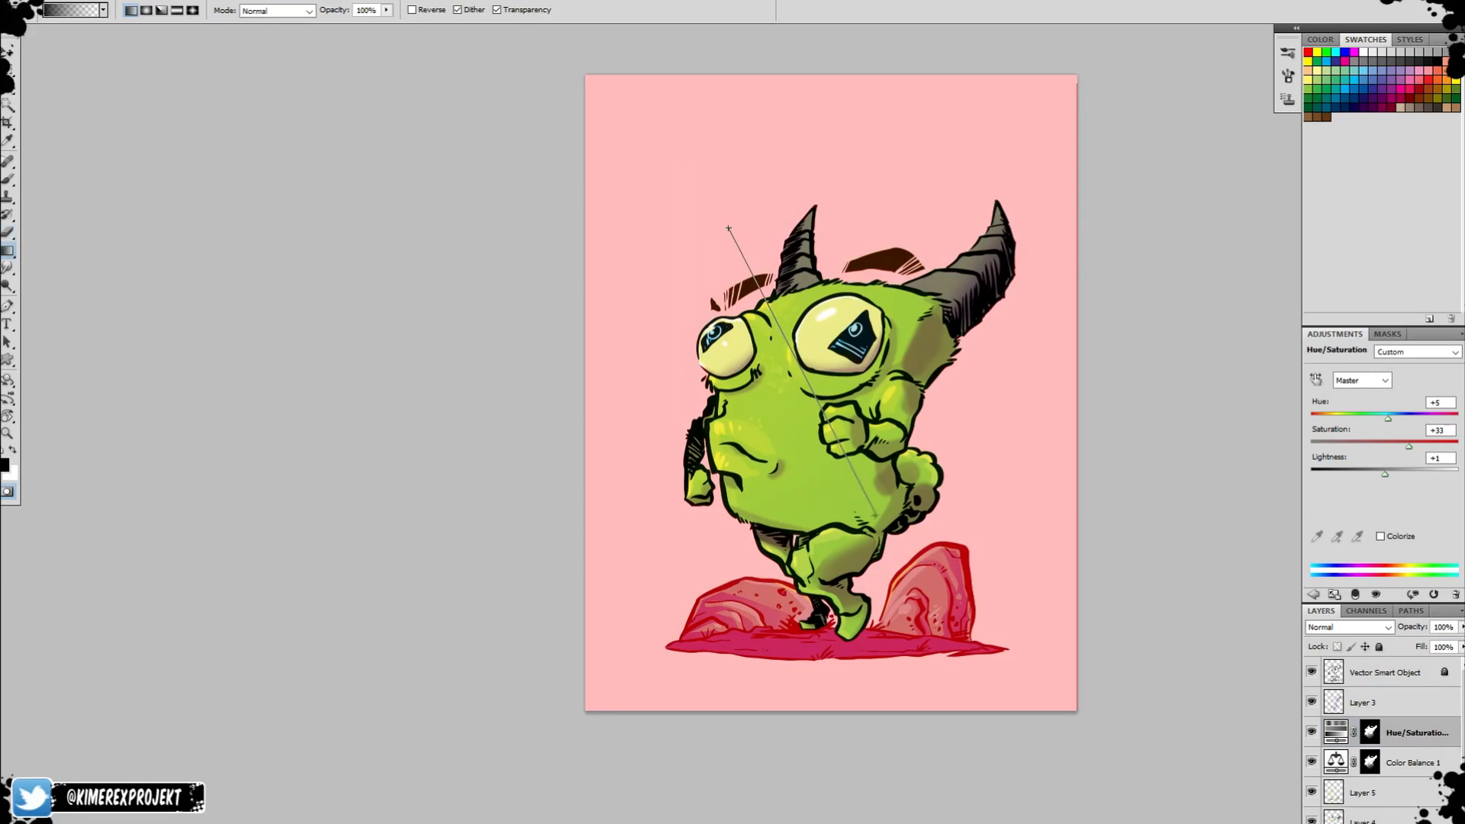
Select the creature's lower body with a Quick Mask gradient and add a second Color Balance adjustment layer from it.
left_click_drag(876, 516, 876, 516)
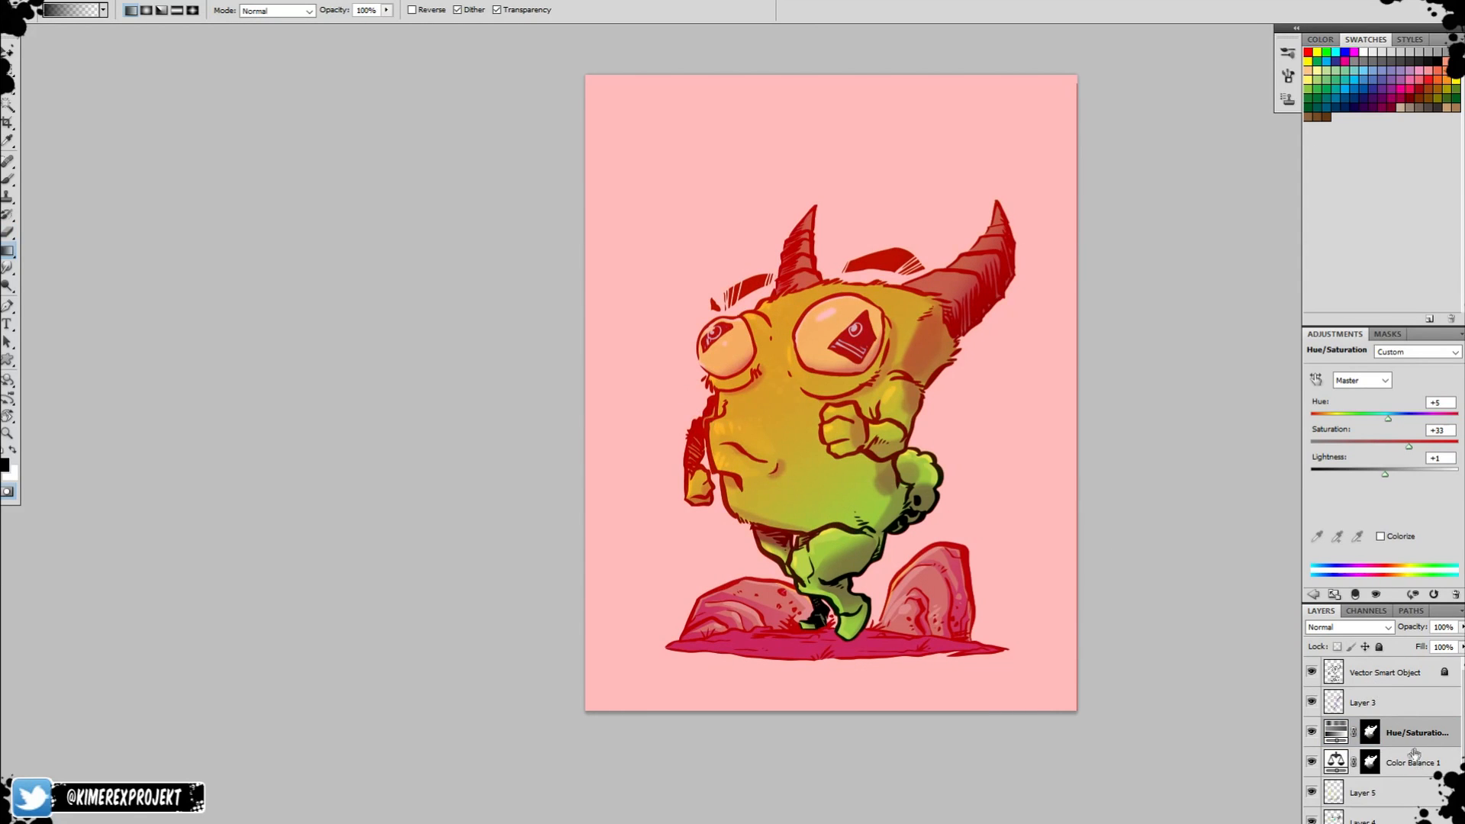
key("q")
left_click(1385, 823)
left_click(1378, 739)
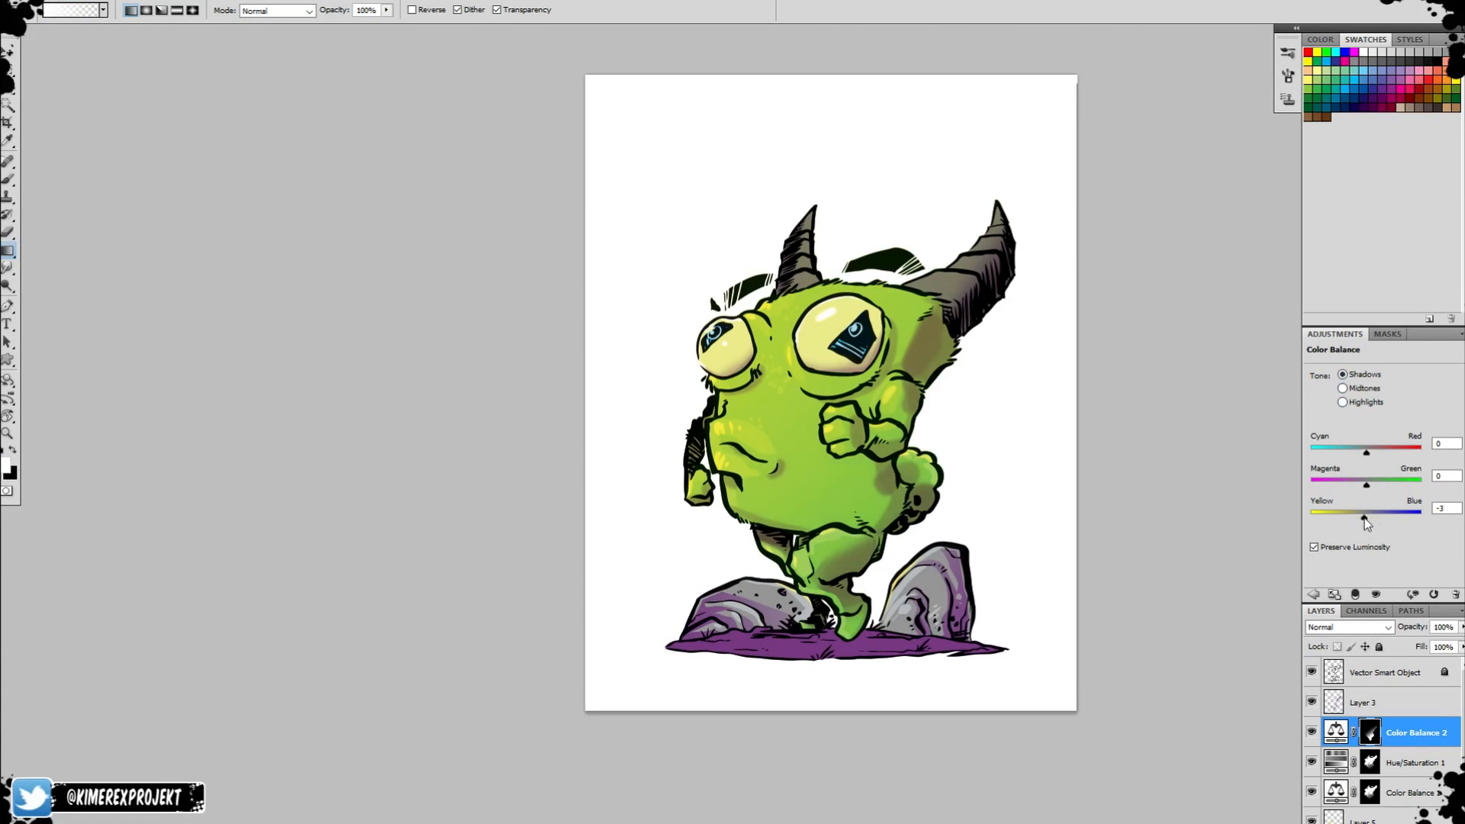
Reuse the lower-body mask for a second Hue/Saturation adjustment with hue -1, saturation -24 and lightness -1.
left_click(1377, 736, "ctrl")
left_click(1385, 823)
left_click(1389, 716)
left_click_drag(1385, 418, 1367, 457)
mouse_move(1385, 474)
left_mouse_down()
mouse_move(1370, 474)
mouse_move(1385, 473)
left_mouse_up()
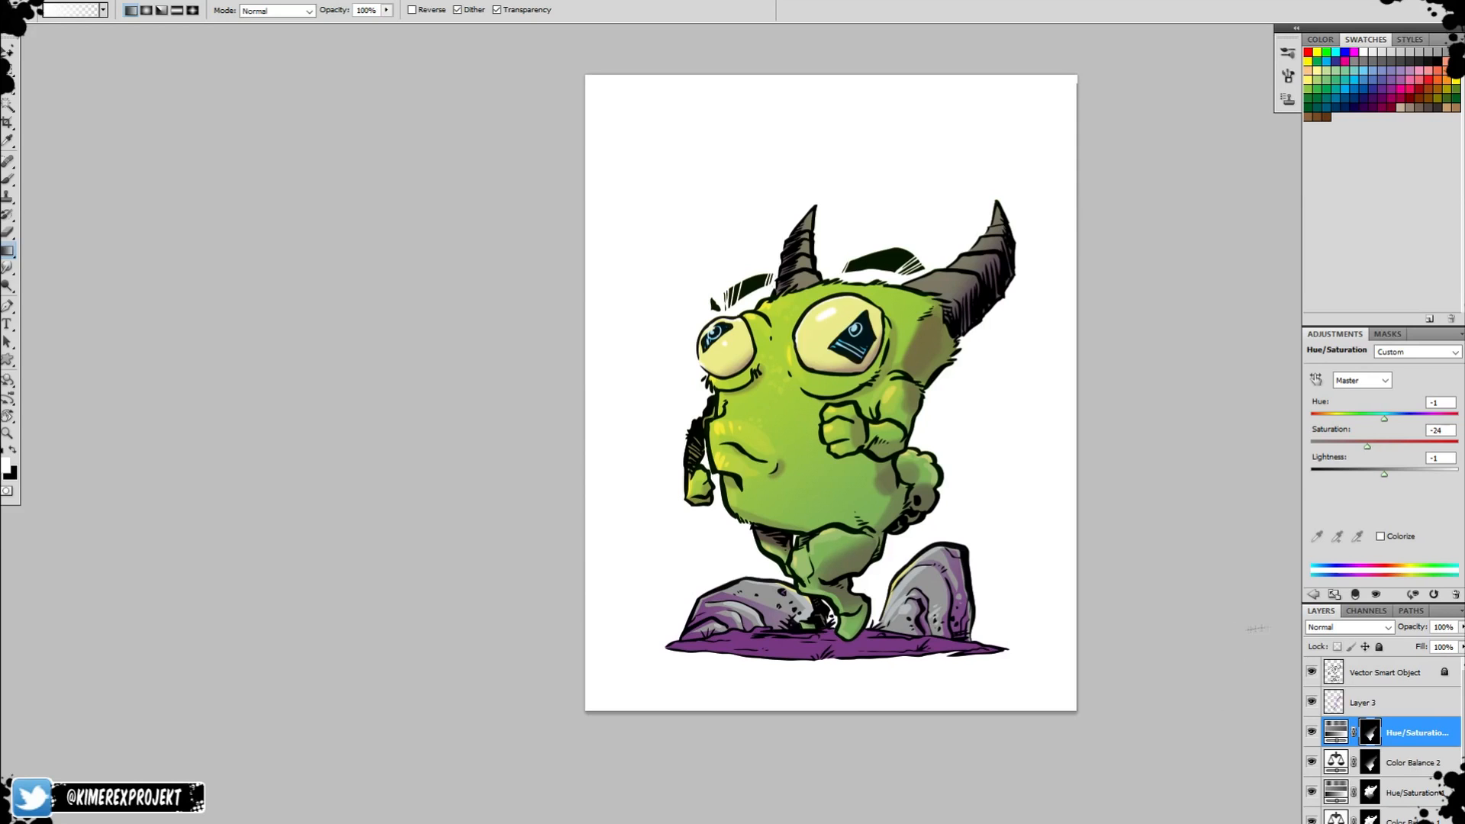
Load Layer 4's painted area as a selection and make Layer 5 active for highlighting the horns.
scroll(1370, 714, "down", 2)
left_click(1364, 797)
left_click(1387, 819)
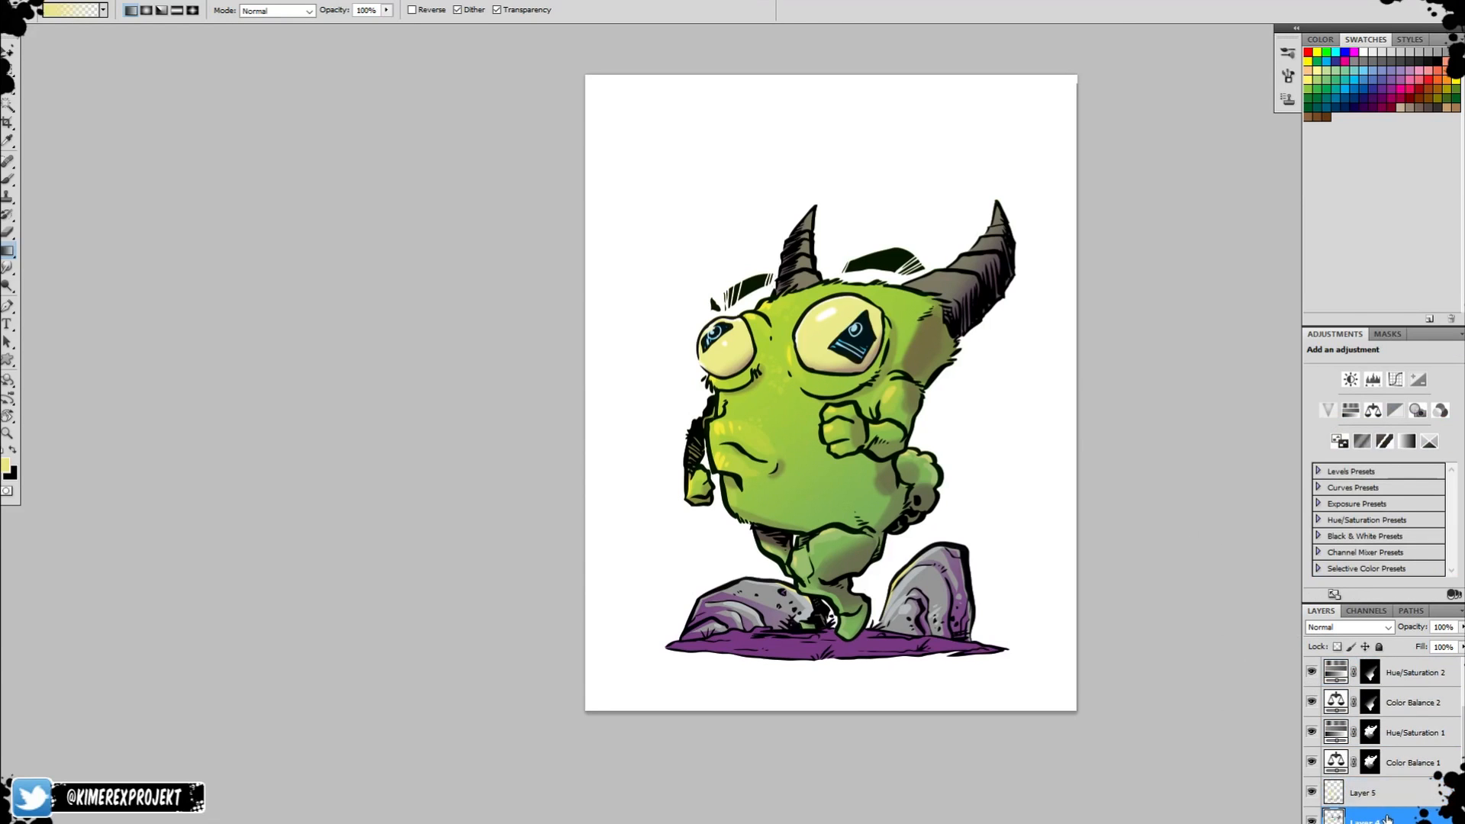
left_click(1334, 817, "ctrl")
left_click(1366, 793)
left_click(985, 288, "ctrl")
left_click_drag(916, 275, 983, 461)
Sample the horn's colour and set the brush's blending mode to Linear Dodge (Add).
key("b")
left_click(992, 454, "alt")
left_click(221, 11)
left_click(173, 210)
left_click(963, 464, "alt")
right_click(960, 467, "alt")
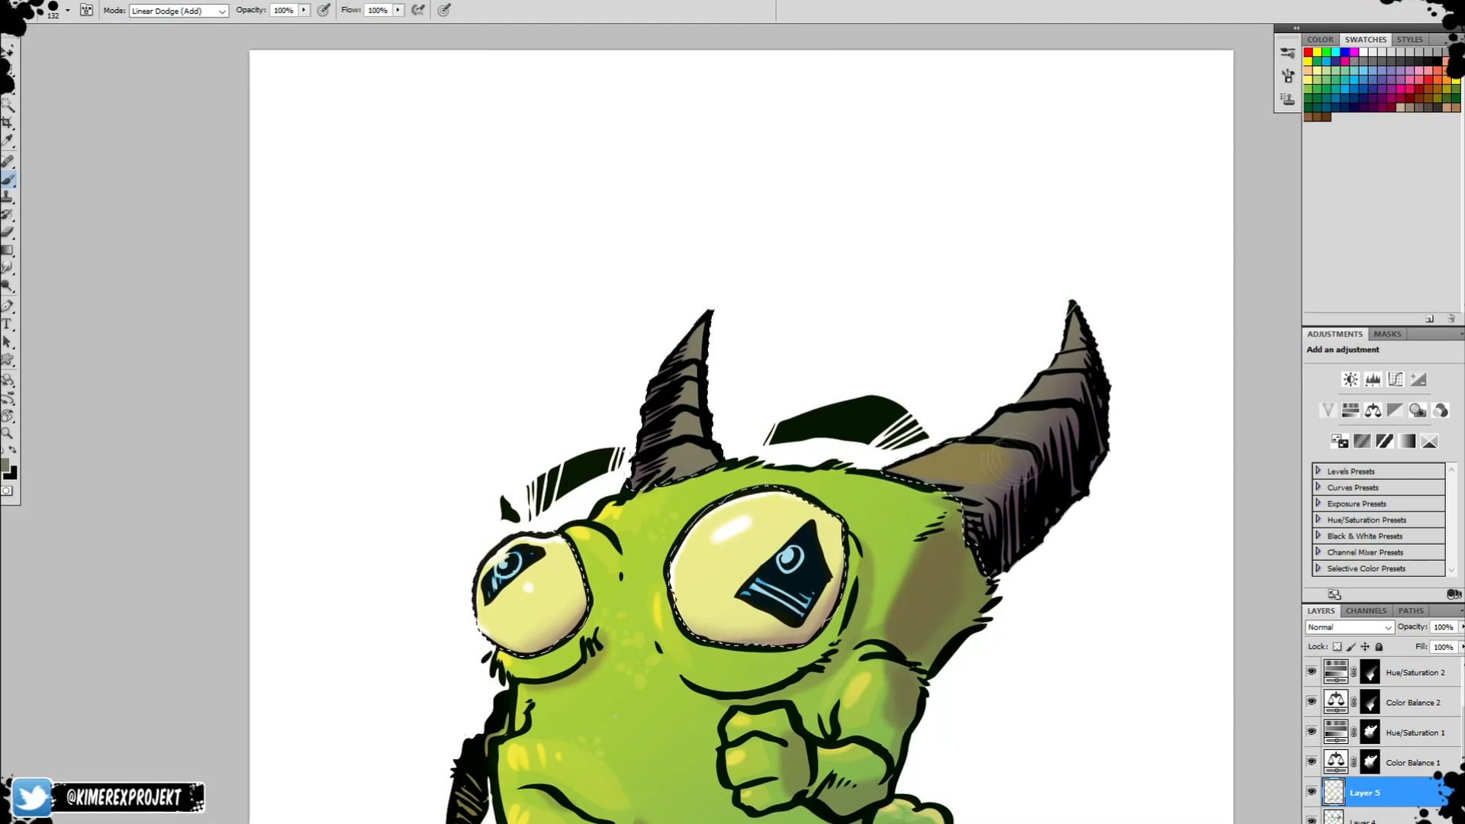
left_click(763, 549, "alt")
right_click(960, 467)
left_click_drag(1092, 498, 1024, 499)
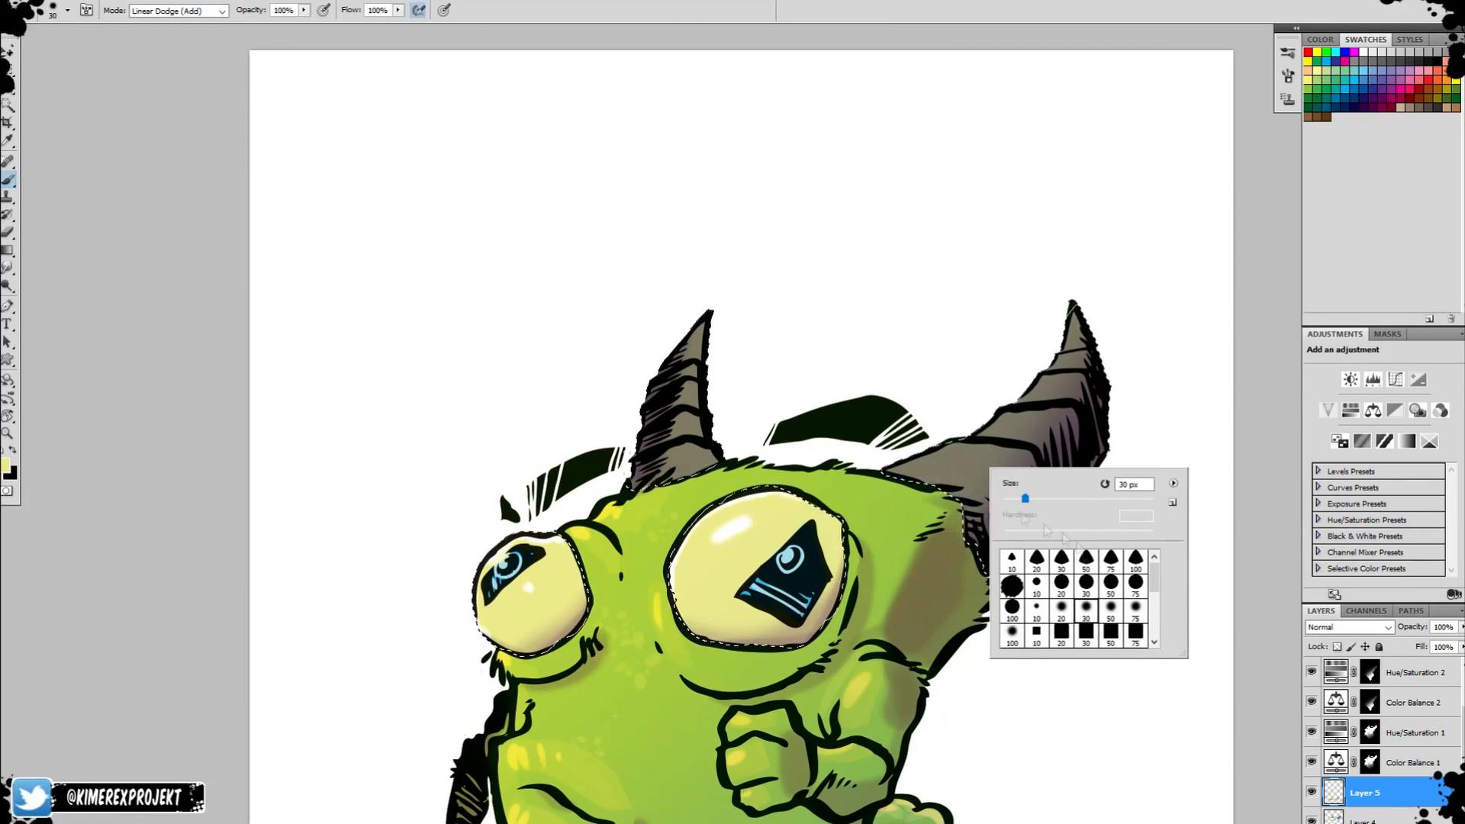
left_click(960, 470)
key("ctrl+z")
Brush soft greyish-beige highlights onto both horns with a size 278 brush and clear the selection.
left_click(985, 482, "alt")
left_click(6, 464)
left_click(565, 279)
left_click(889, 212)
right_click(992, 458, "alt")
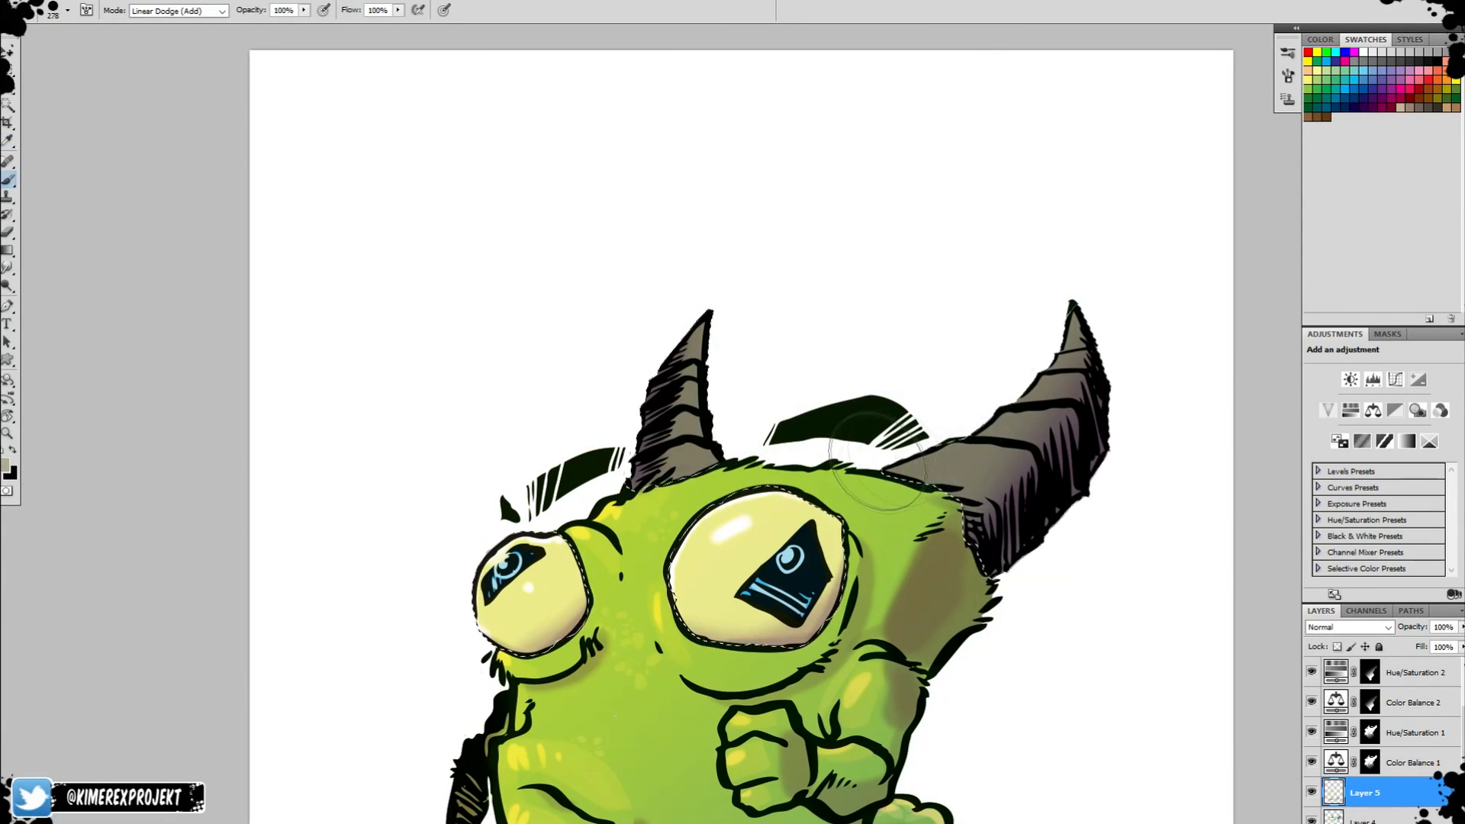
left_click_drag(927, 458, 959, 467)
mouse_move(1004, 424)
left_mouse_down()
mouse_move(1032, 377)
mouse_move(1078, 369)
mouse_move(1078, 354)
mouse_move(1054, 361)
mouse_move(1068, 315)
left_mouse_up()
mouse_move(703, 327)
left_mouse_down()
mouse_move(727, 431)
mouse_move(671, 446)
left_mouse_up()
key("ctrl+d")
key("z")
left_click(1051, 538, "alt")
left_click(1052, 538, "alt")
left_click(1052, 538, "alt")
left_click_drag(1053, 588, 863, 407)
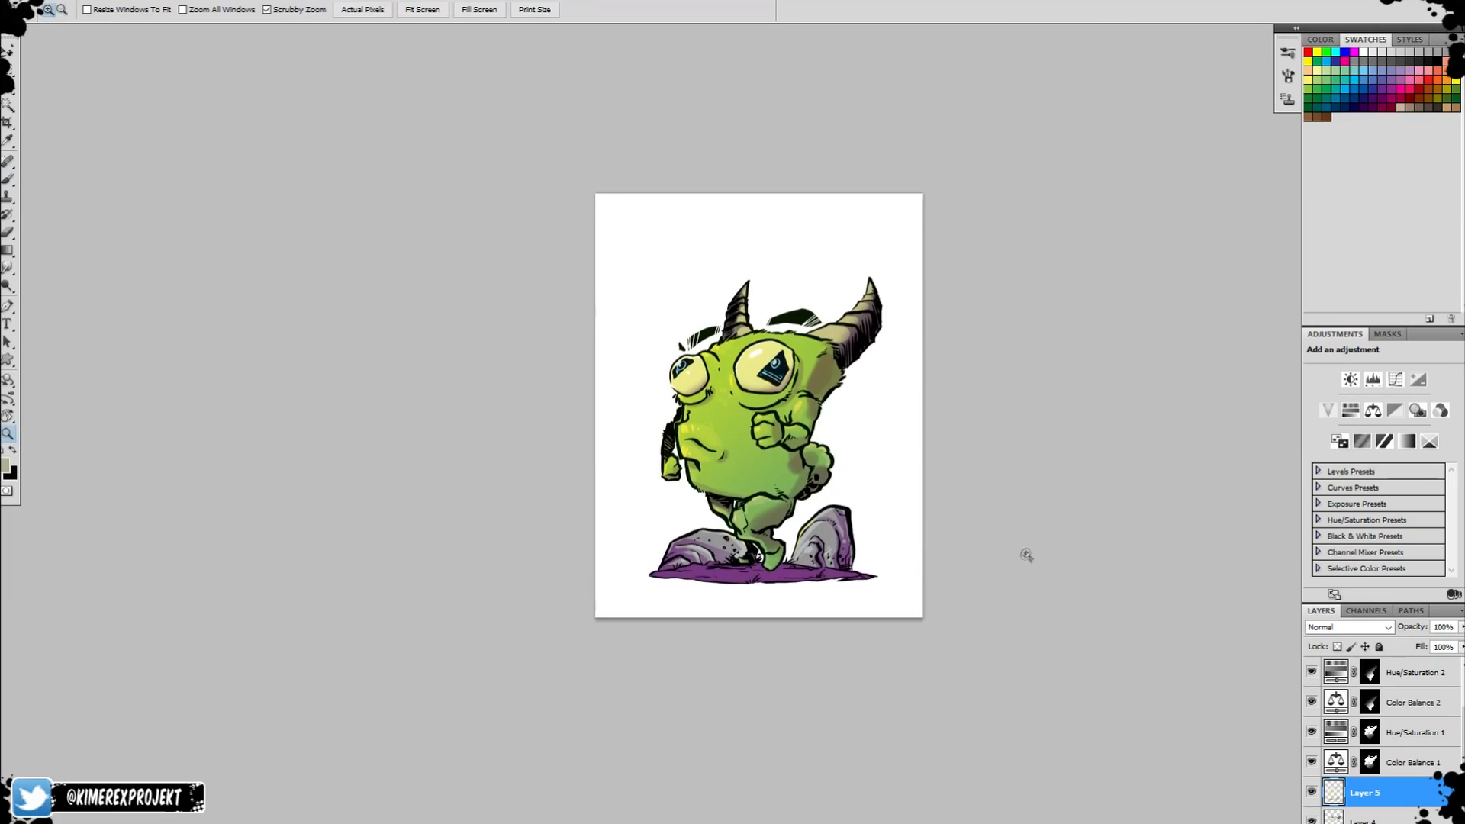
Load the rocks and ground as a selection and enter Quick Mask mode with the brush.
left_click(780, 553)
left_click(780, 552)
left_click(780, 553)
left_click_drag(780, 552, 807, 469)
scroll(1350, 771, "down", 2)
left_click(1334, 820, "ctrl")
key("q")
key("b")
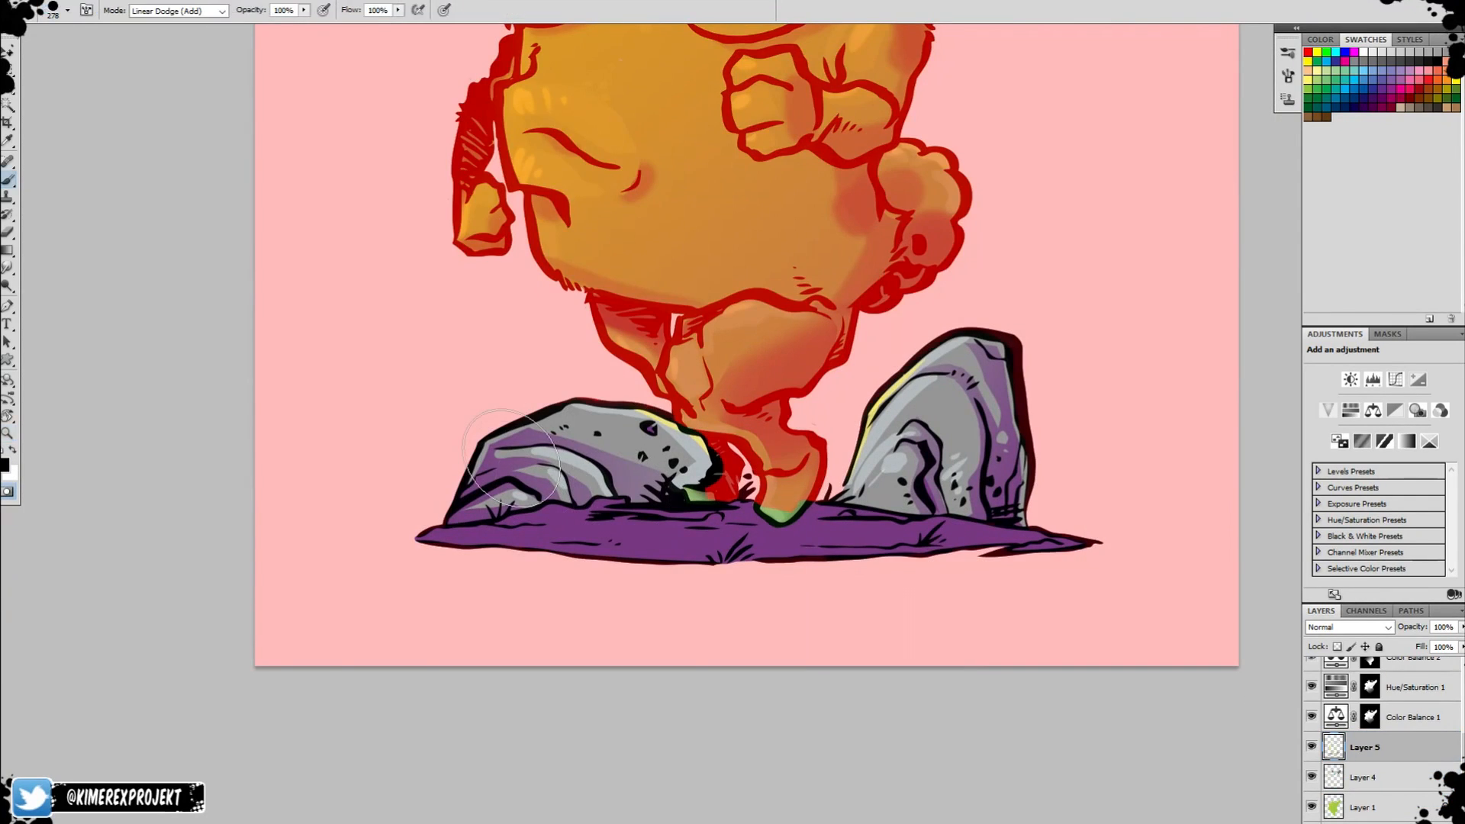
Set the brush's blending mode to Normal and mask out the rock behind the creature.
key("r")
left_click_drag(1091, 368, 795, 314)
key("b")
left_click(180, 10)
left_click(153, 26)
mouse_move(806, 200)
left_mouse_down()
mouse_move(795, 349)
mouse_move(841, 339)
mouse_move(925, 236)
left_mouse_up()
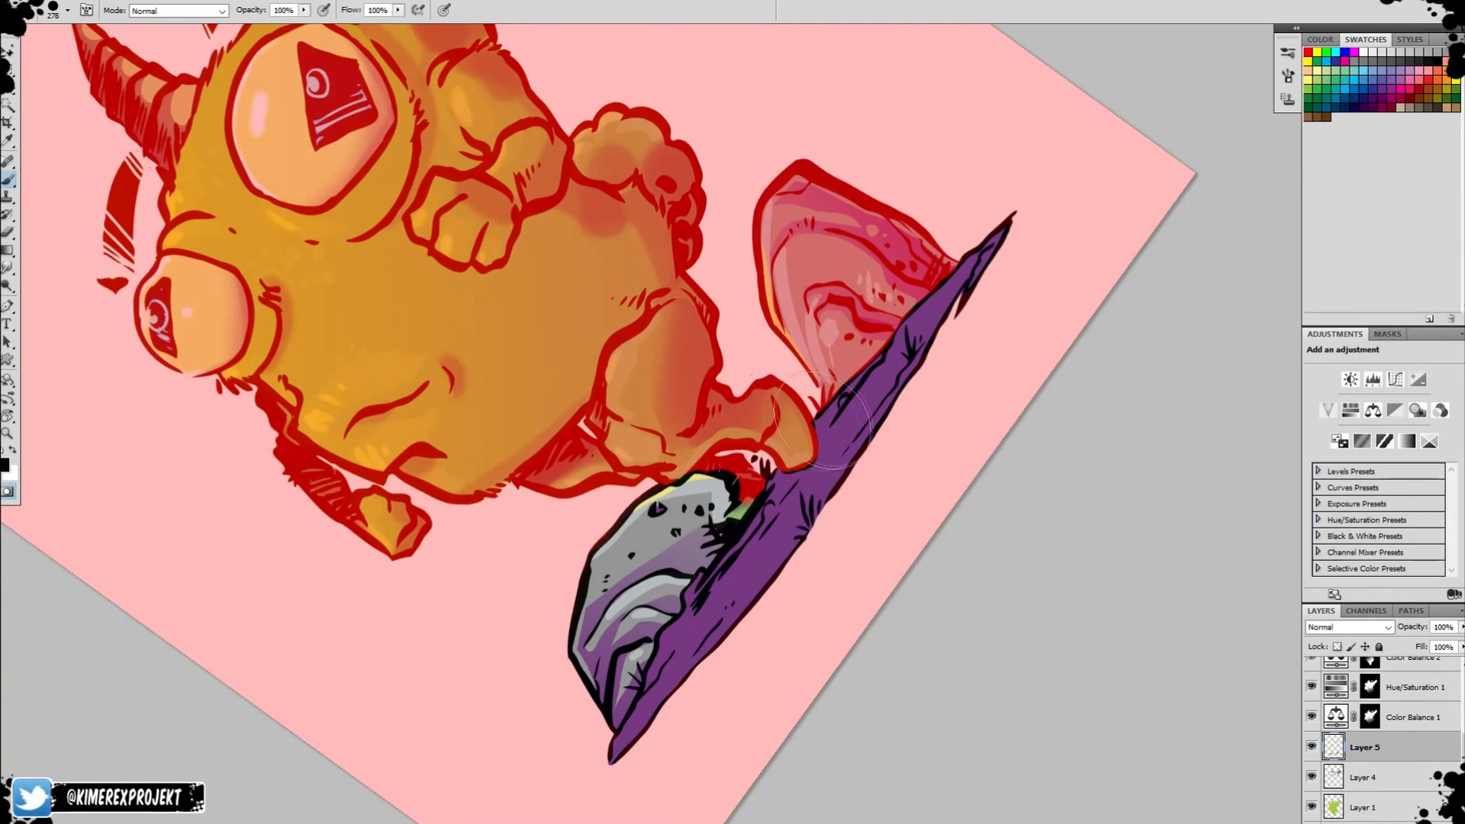
Mask out the rock in front of the creature along the ground's edge with a size 46 brush.
mouse_move(761, 489)
left_mouse_down()
mouse_move(699, 493)
mouse_move(625, 530)
mouse_move(655, 559)
left_mouse_up()
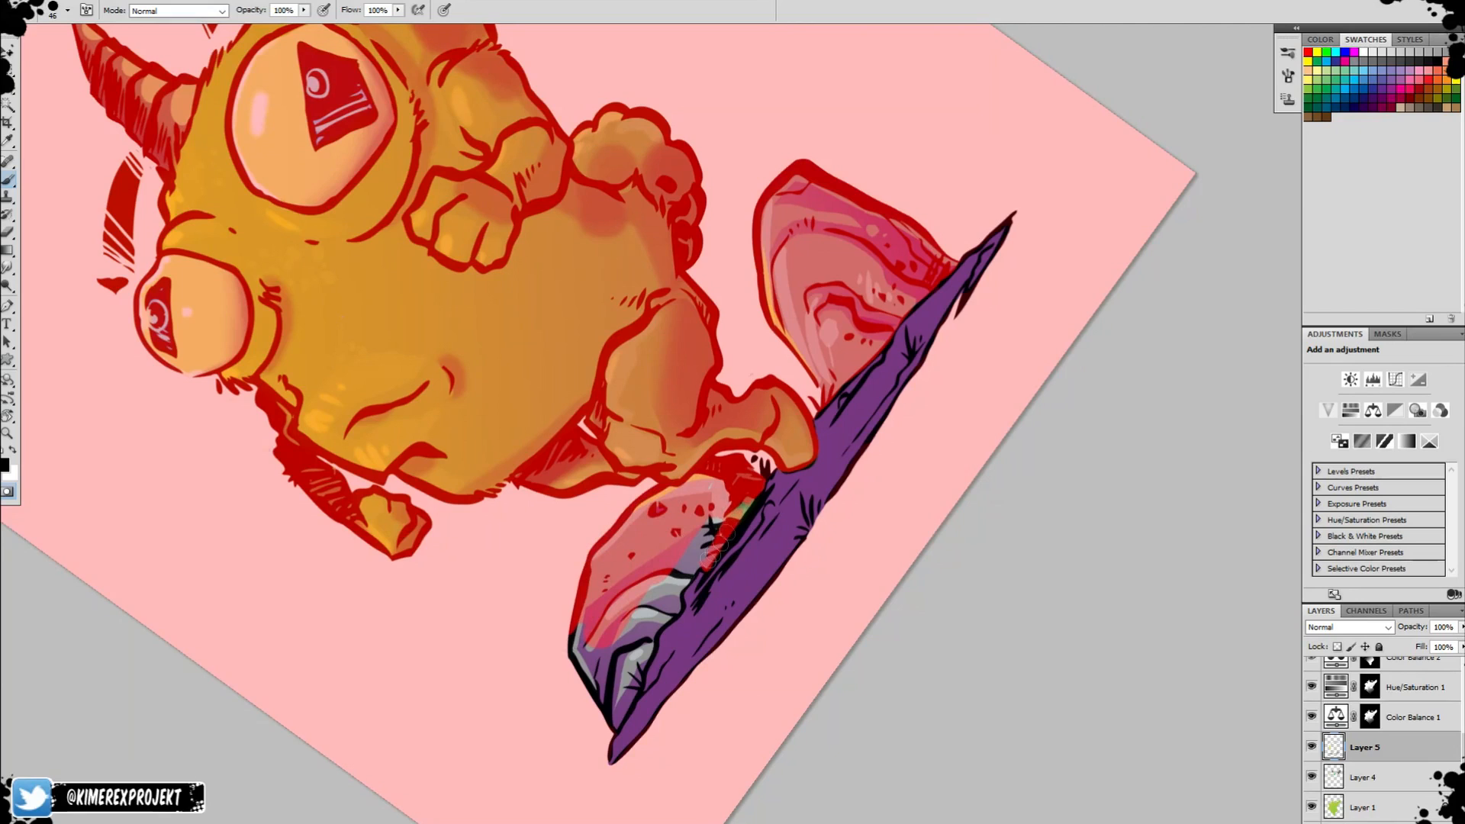
left_click_drag(677, 586, 639, 615)
key("r")
mouse_move(639, 615)
left_mouse_down()
mouse_move(504, 497)
mouse_move(549, 314)
mouse_move(456, 389)
mouse_move(507, 588)
left_mouse_up()
key("r")
left_click_drag(673, 521, 698, 464)
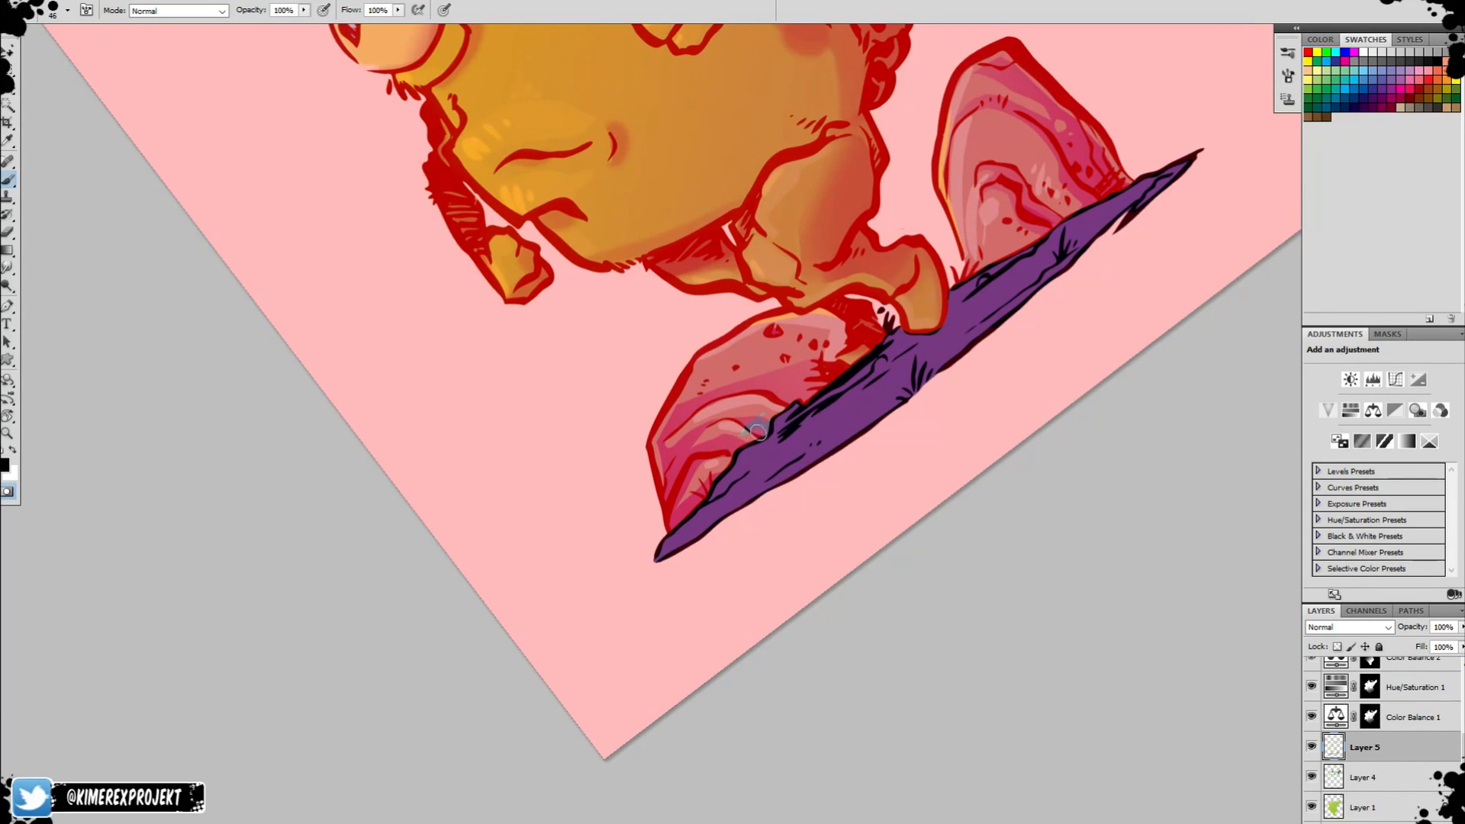
Straighten the canvas rotation and leave Quick Mask so that only the ground strip is selected.
key("r")
left_click_drag(823, 435, 819, 493)
left_click_drag(933, 432, 946, 435)
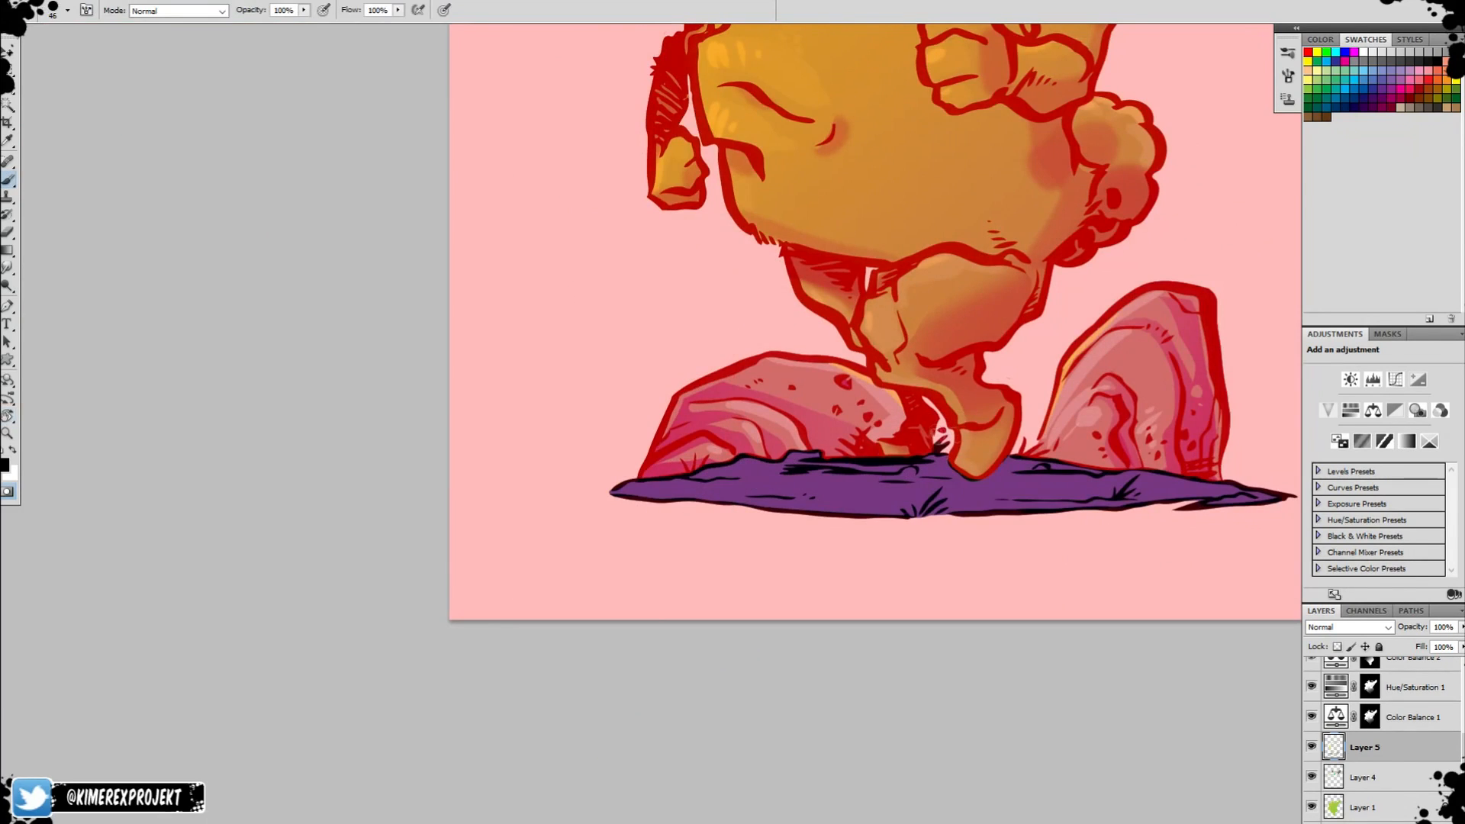
key("q")
Shade the lower part of the selected ground with a purple gradient on Layer 3, the Multiply shadow layer.
left_click(5, 465)
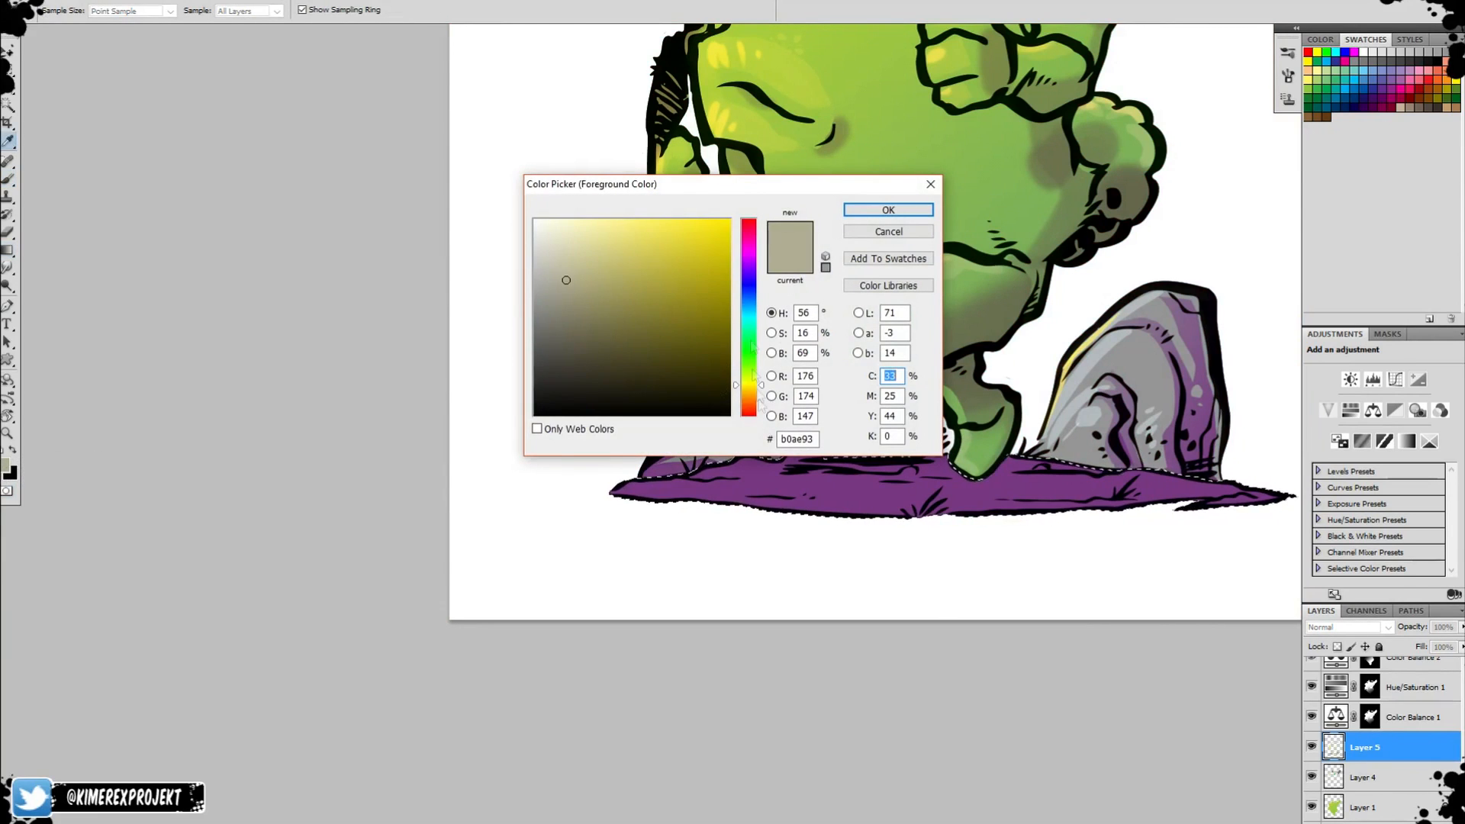
left_click(751, 265)
left_click(608, 275)
left_click(888, 210)
key("g")
left_click(1364, 778)
left_click(1363, 807)
left_click(1366, 748)
scroll(1412, 717, "up", 3)
left_click(1413, 680)
scroll(1408, 675, "down", 1)
left_click_drag(1403, 670, 1398, 809)
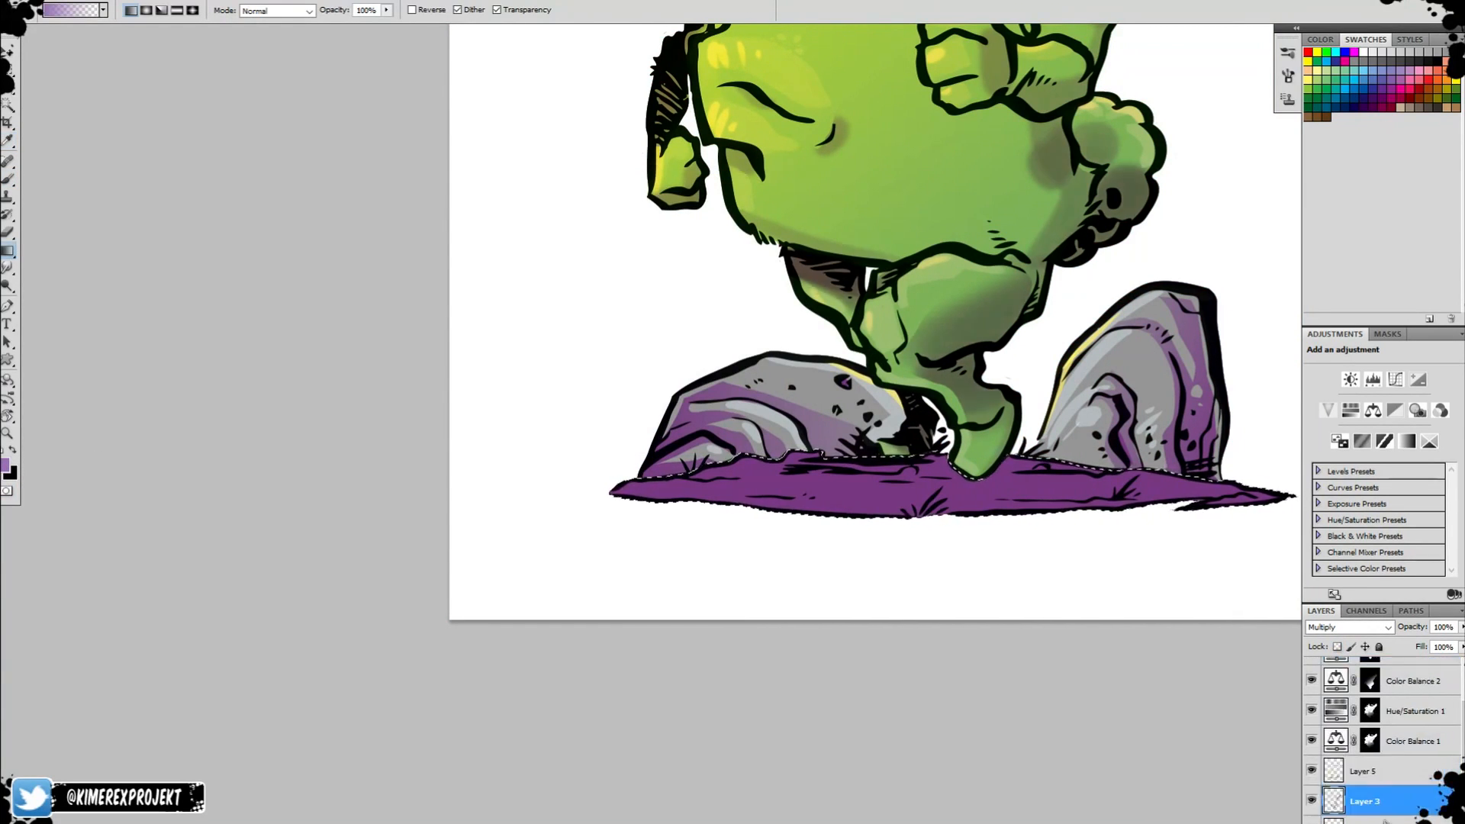
left_click_drag(938, 435, 905, 479)
left_click_drag(893, 597, 899, 511)
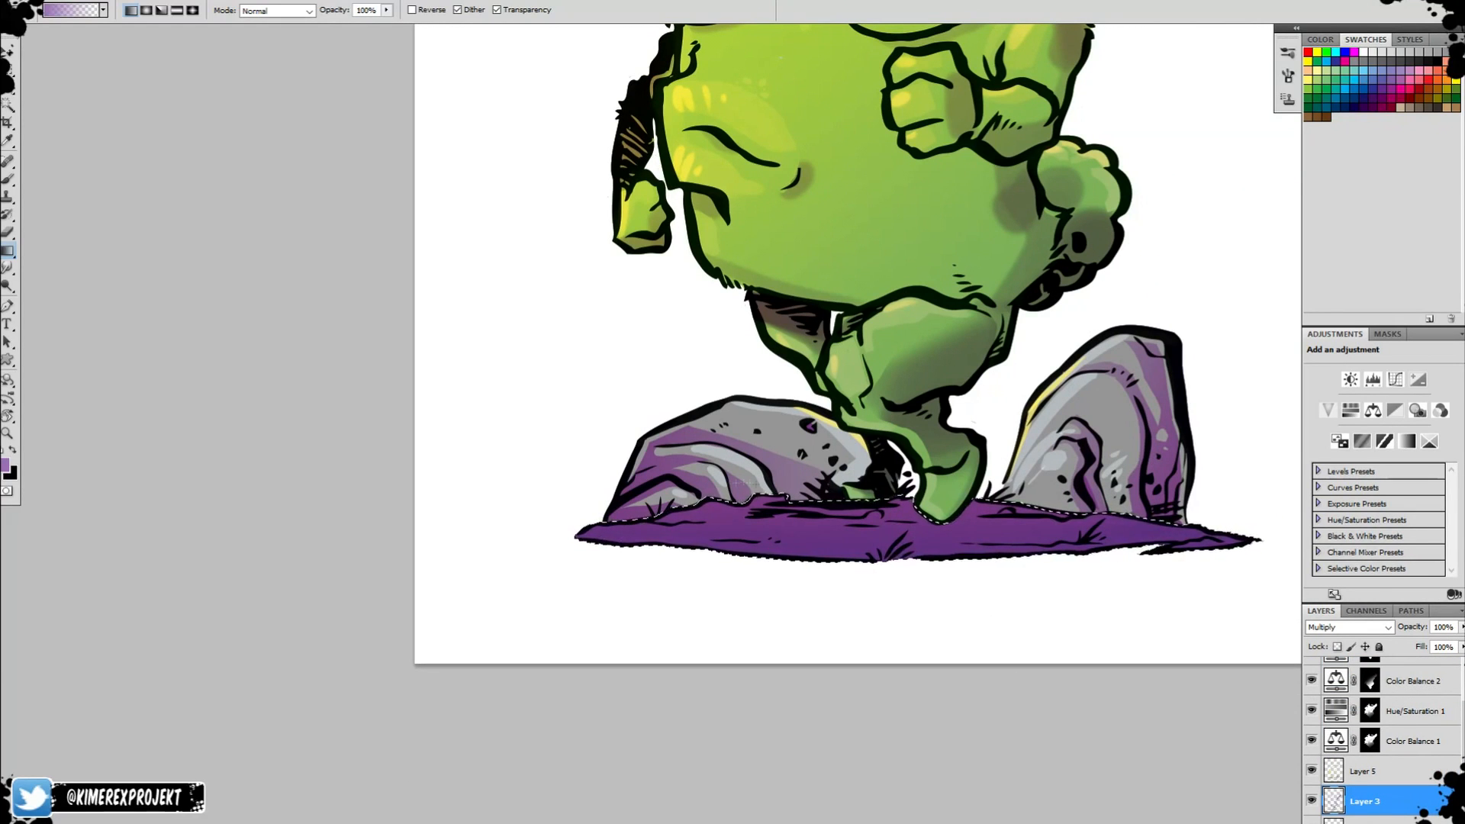
On Layer 5, lay a brown gradient over the upper part of the selected ground.
left_click(1373, 772)
left_click(1447, 90)
left_click(1456, 107)
left_click_drag(927, 497, 909, 580)
key("ctrl+z")
key("ctrl+z")
Brush orange-brown highlight strokes along the ground with a size 30 brush.
key("b")
right_click(922, 529)
left_click(1028, 675)
left_click(1051, 720)
key("r")
left_click_drag(1050, 725, 1107, 600)
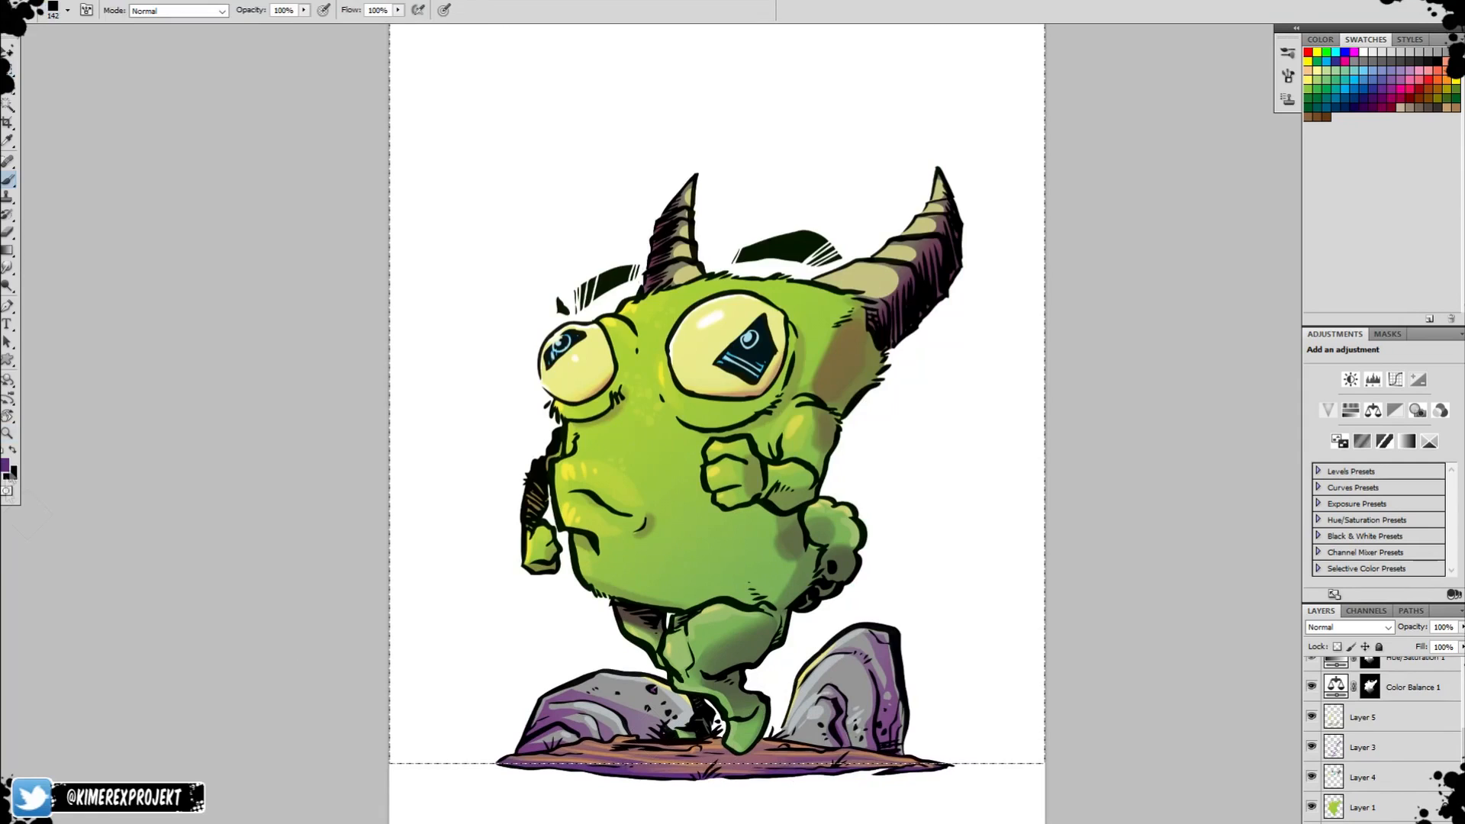
Paint a dark purple mountain silhouette behind the left rock, down to the horizon, with a size 100 brush.
left_click(5, 465)
left_click(648, 340)
left_click(888, 210)
right_click(756, 635)
double_click(856, 728)
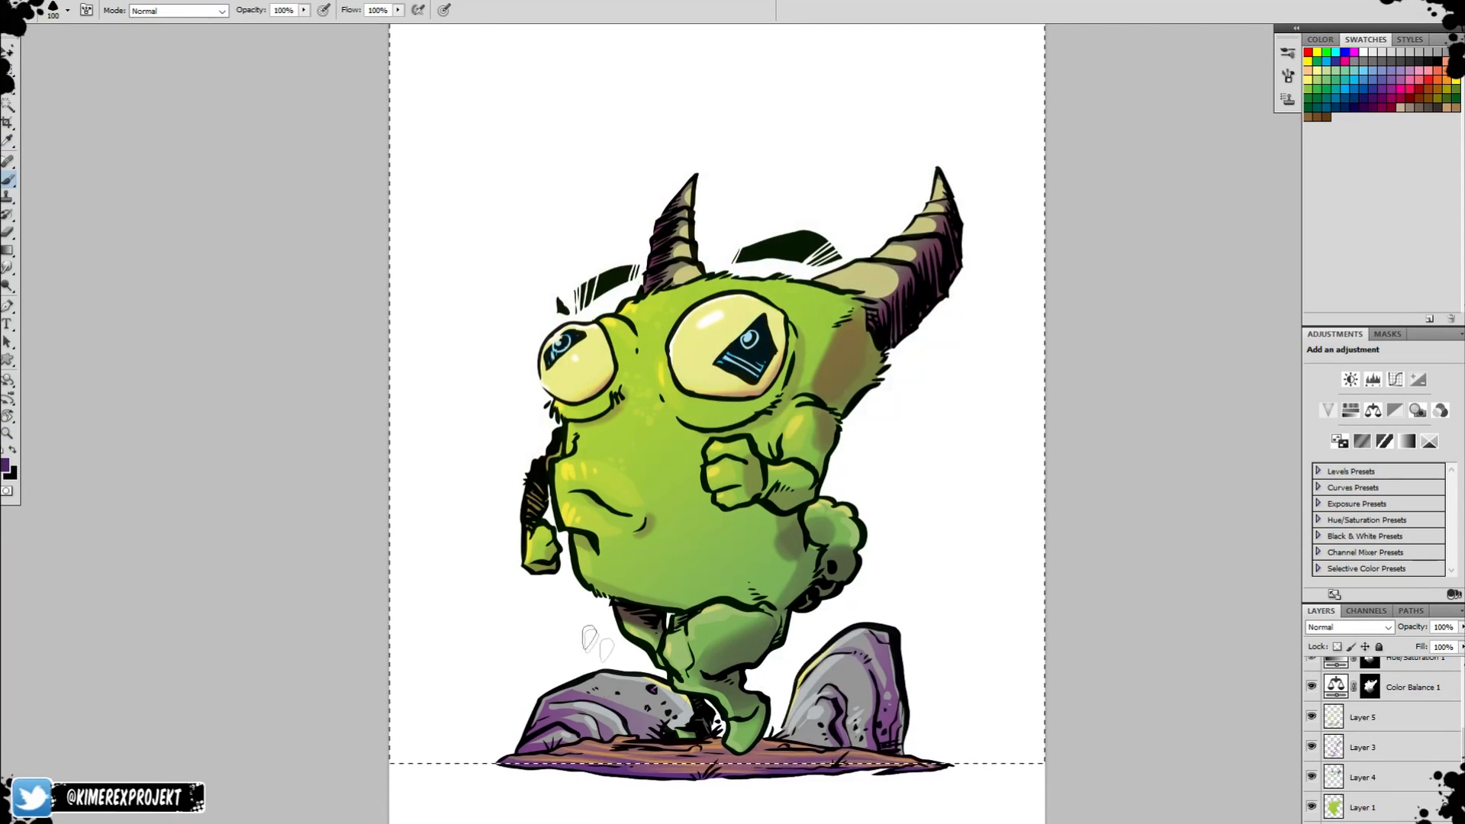
mouse_move(532, 646)
left_mouse_down()
mouse_move(621, 666)
mouse_move(543, 662)
mouse_move(434, 103)
left_mouse_up()
key("ctrl+z")
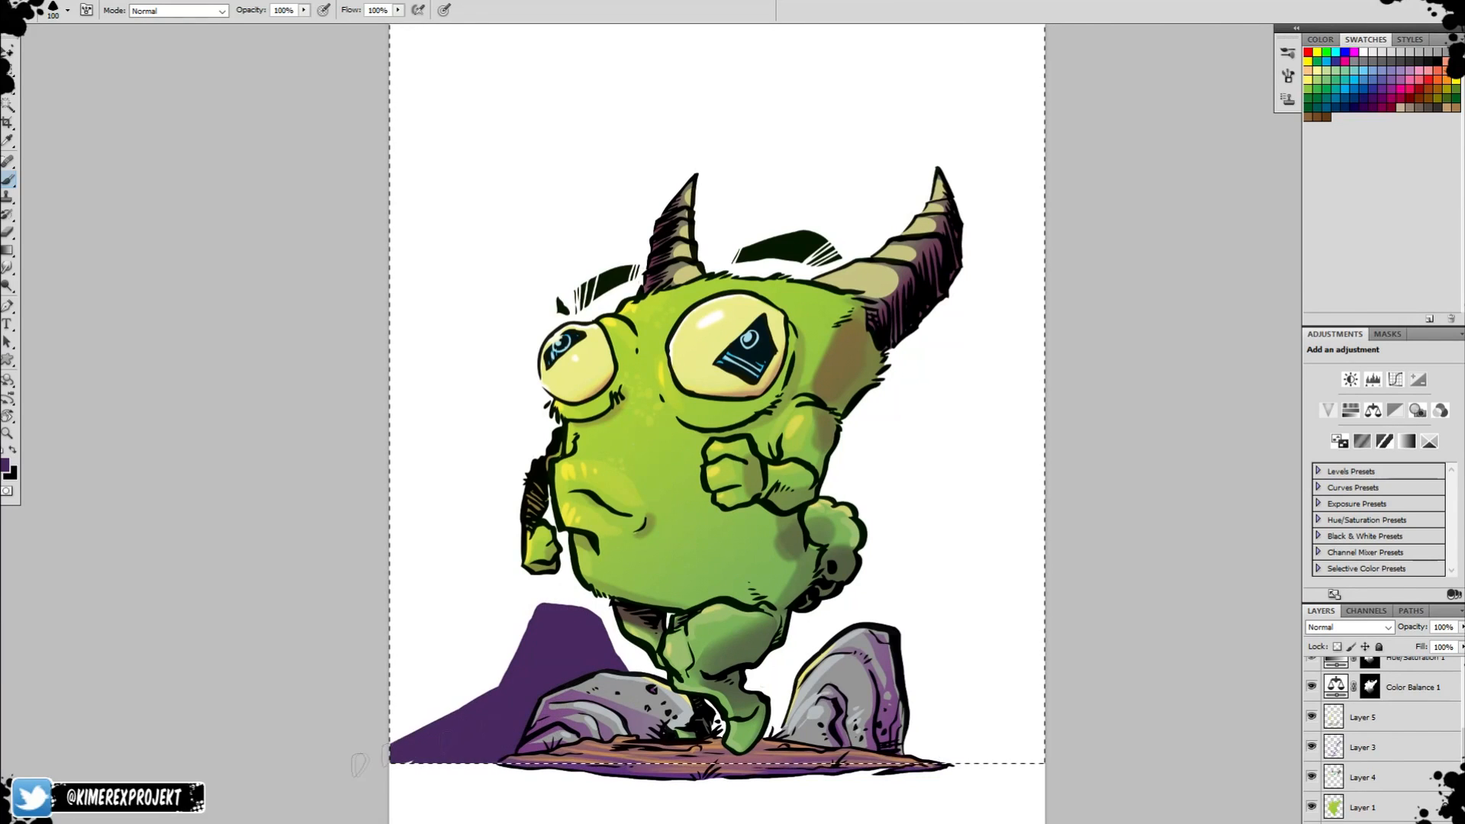
left_click_drag(358, 763, 381, 716)
Paint a purple mound behind the right rock and a tall cliff rising along the canvas's right edge.
mouse_move(877, 541)
left_mouse_down()
mouse_move(892, 588)
mouse_move(892, 620)
mouse_move(827, 563)
mouse_move(753, 732)
mouse_move(799, 671)
mouse_move(745, 763)
mouse_move(858, 574)
left_mouse_up()
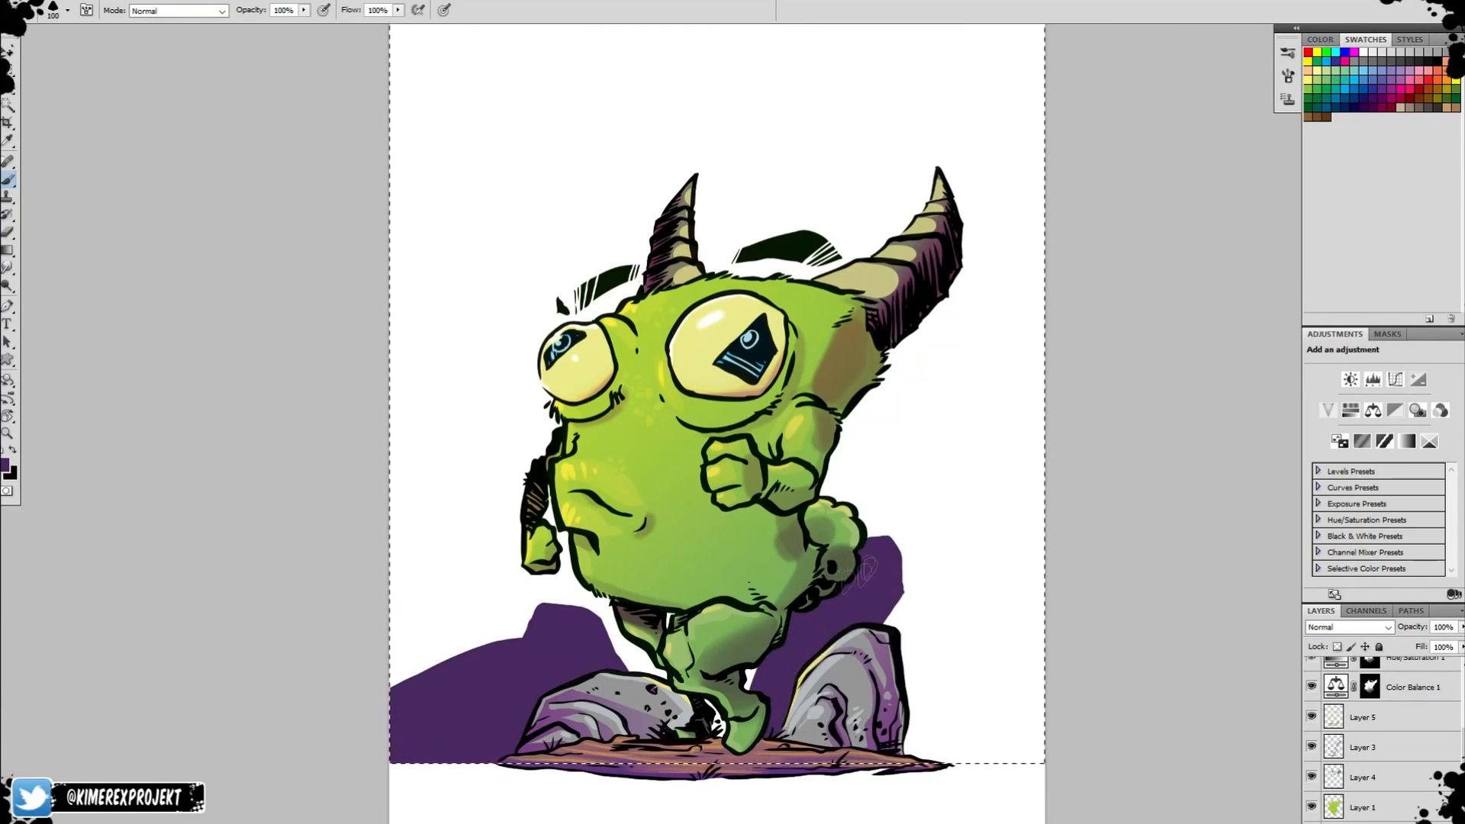
mouse_move(891, 685)
left_mouse_down()
mouse_move(1000, 406)
mouse_move(927, 734)
left_mouse_up()
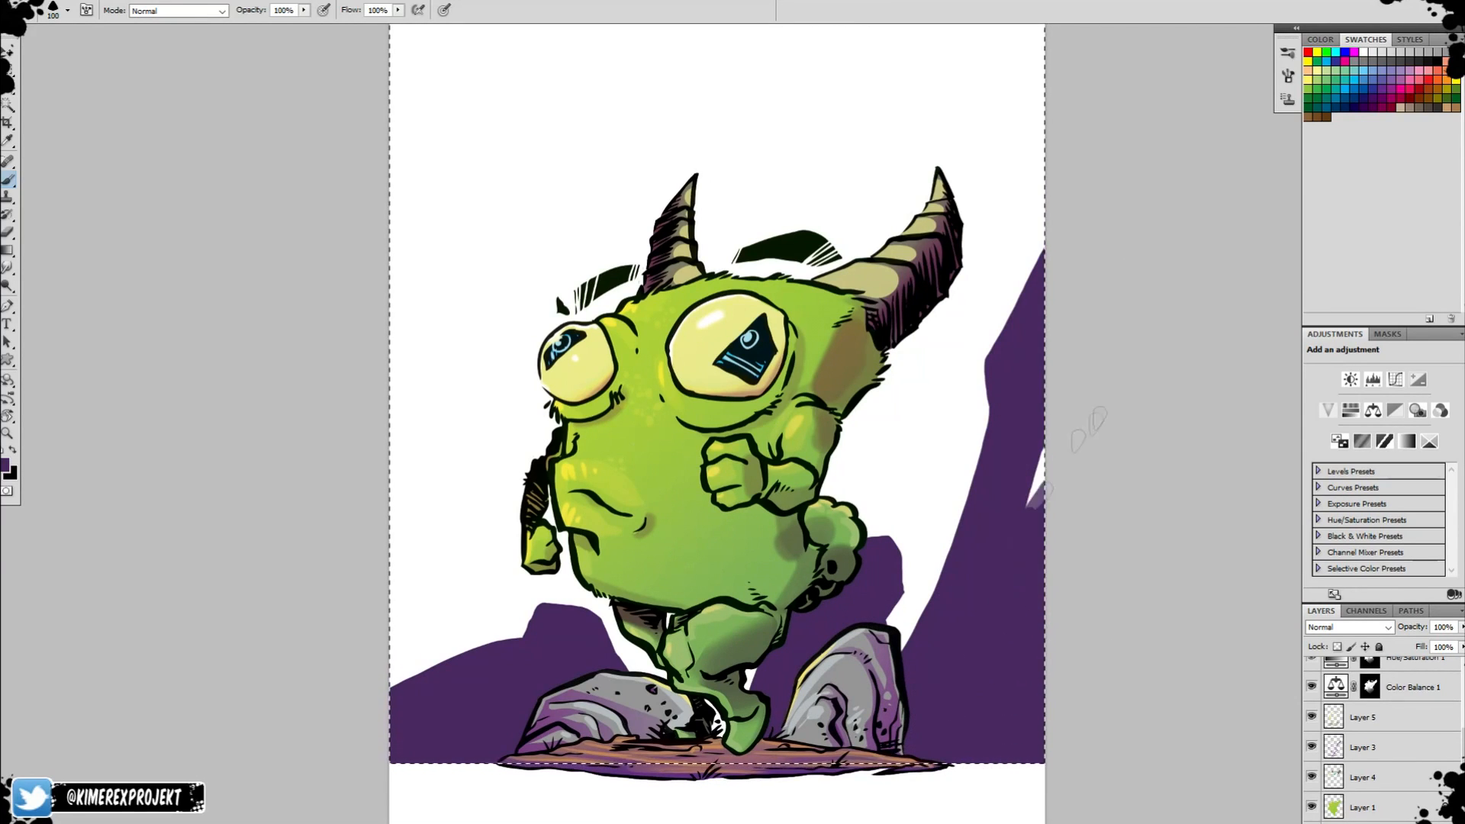
mouse_move(946, 543)
left_mouse_down()
mouse_move(912, 610)
mouse_move(961, 547)
left_mouse_up()
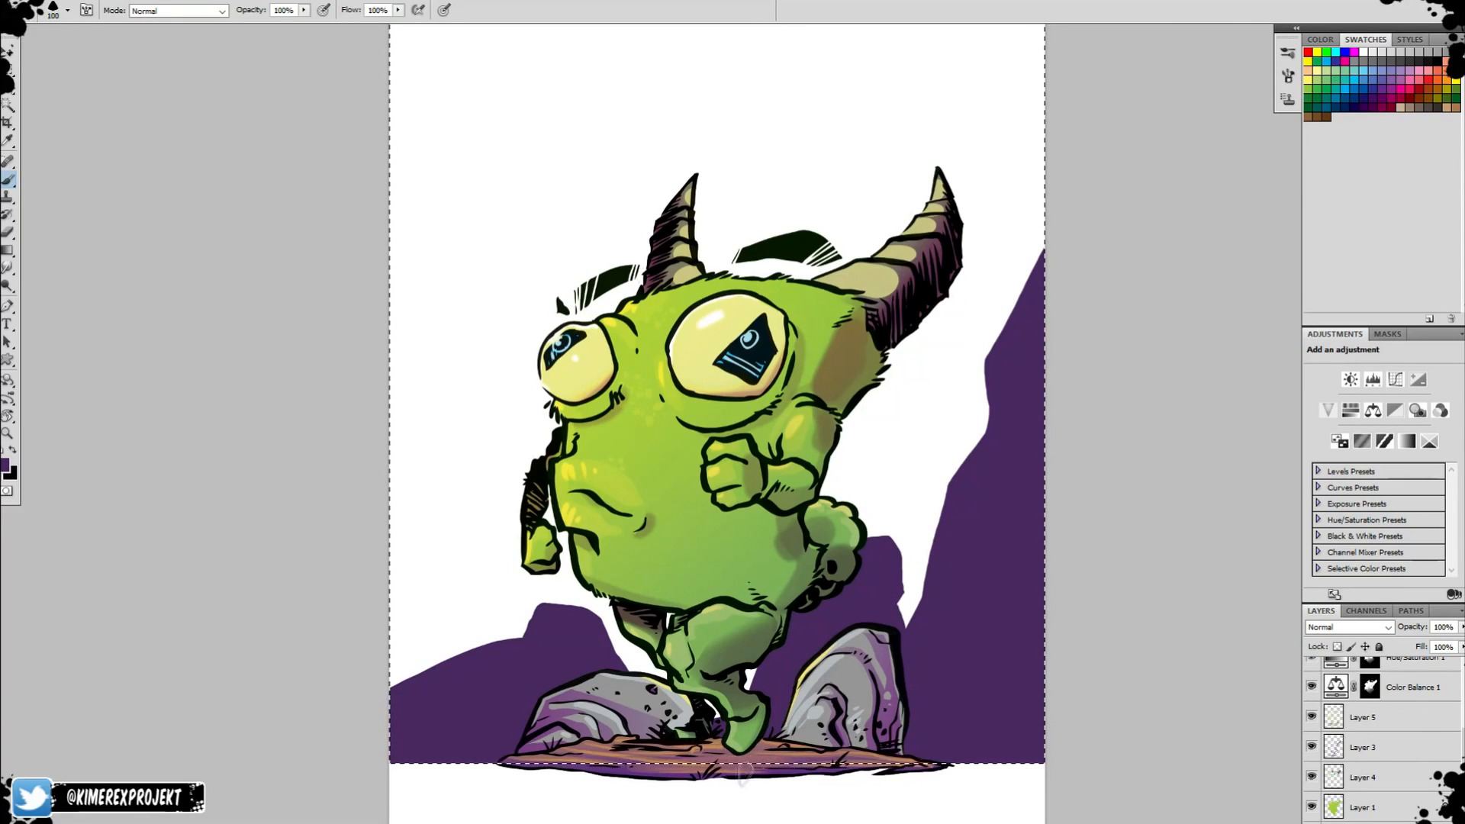
Paint a tall dark purple cliff along the canvas's left edge.
mouse_move(516, 658)
left_mouse_down()
mouse_move(419, 298)
mouse_move(458, 290)
mouse_move(398, 122)
left_mouse_up()
mouse_move(418, 480)
left_mouse_down()
mouse_move(419, 399)
mouse_move(428, 654)
left_mouse_up()
left_click_drag(998, 551, 969, 508)
Fade the base of the purple cliffs out toward the horizon using a gradient in Quick Mask.
key("ctrl+d")
key("d")
key("g")
key("q")
key("q")
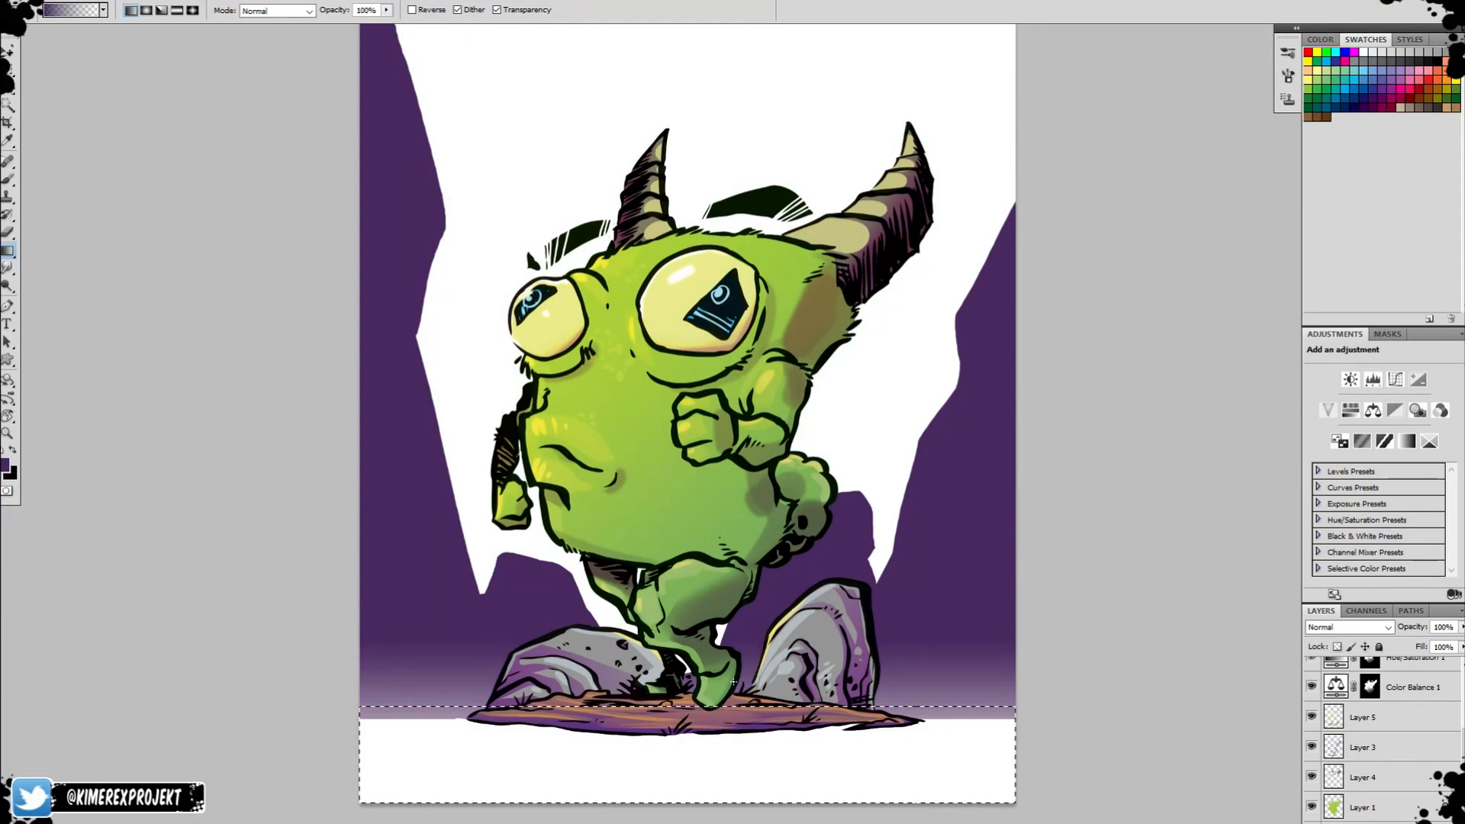
Erase a cloudy mist edge into the cliffs' base using a textured 320 px eraser tip.
key("b")
right_click(984, 704)
scroll(1076, 803, "down", 5)
left_click(1076, 805)
key("Return")
key("e")
right_click(958, 700)
double_click(1106, 813)
right_click(1086, 721)
right_click(947, 695)
left_click_drag(1111, 817, 1112, 823)
double_click(1043, 806)
left_click_drag(1015, 732, 885, 751)
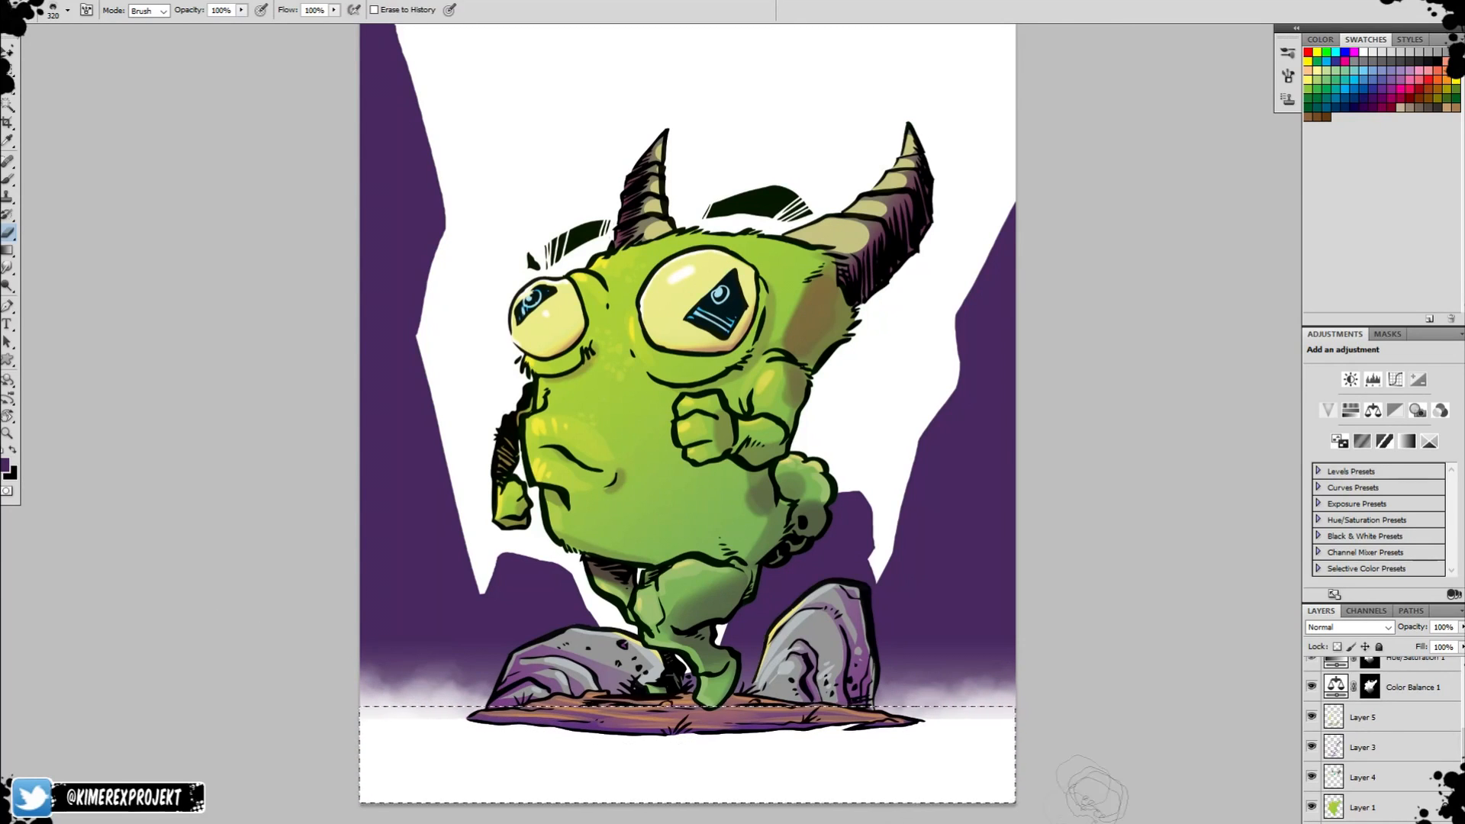
Switch the eraser to a rounded, bubbly tip and roughen the mist along the horizon on both sides.
right_click(1055, 720)
right_click(959, 700)
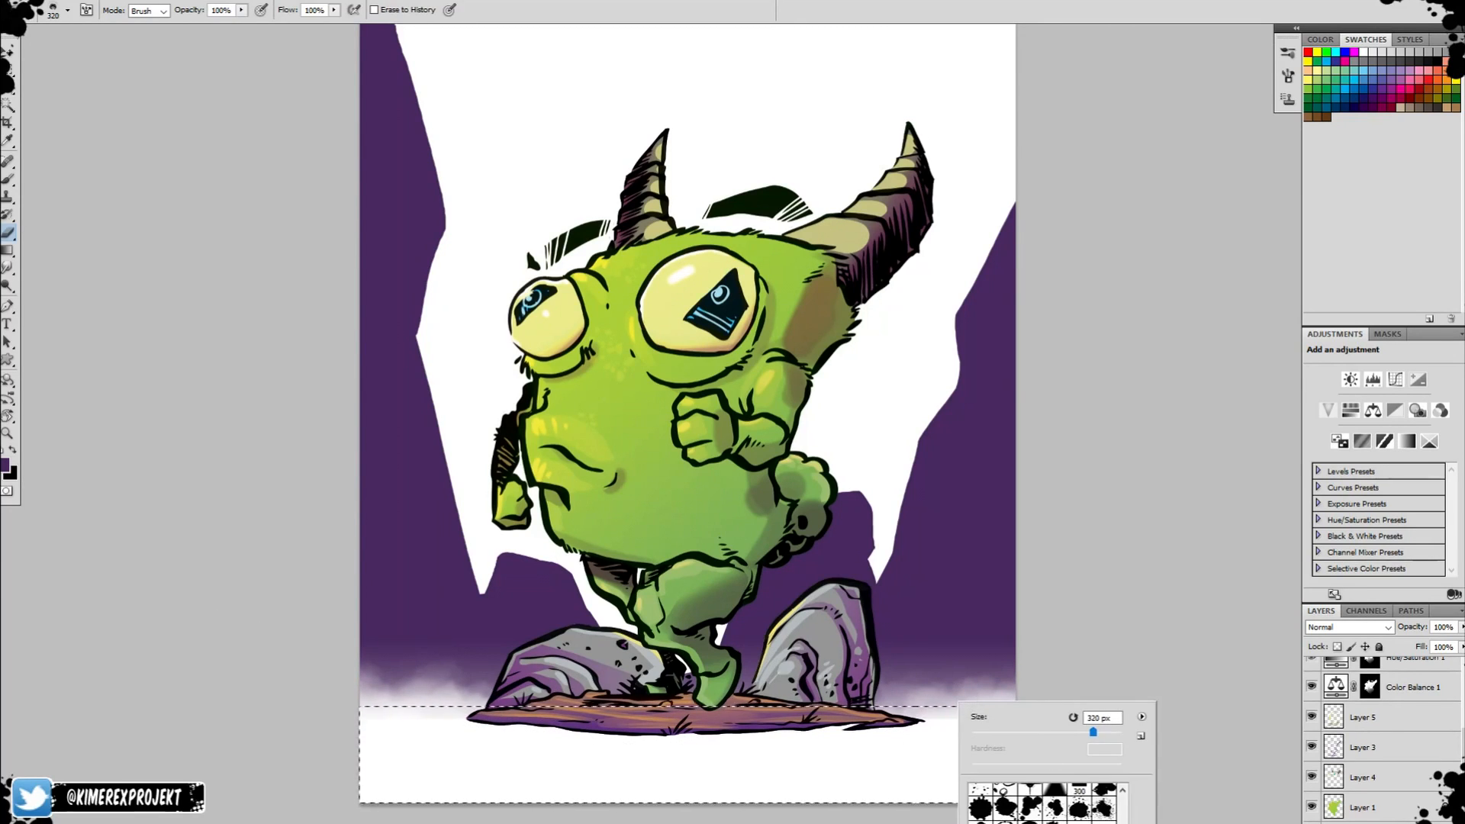
double_click(1099, 807)
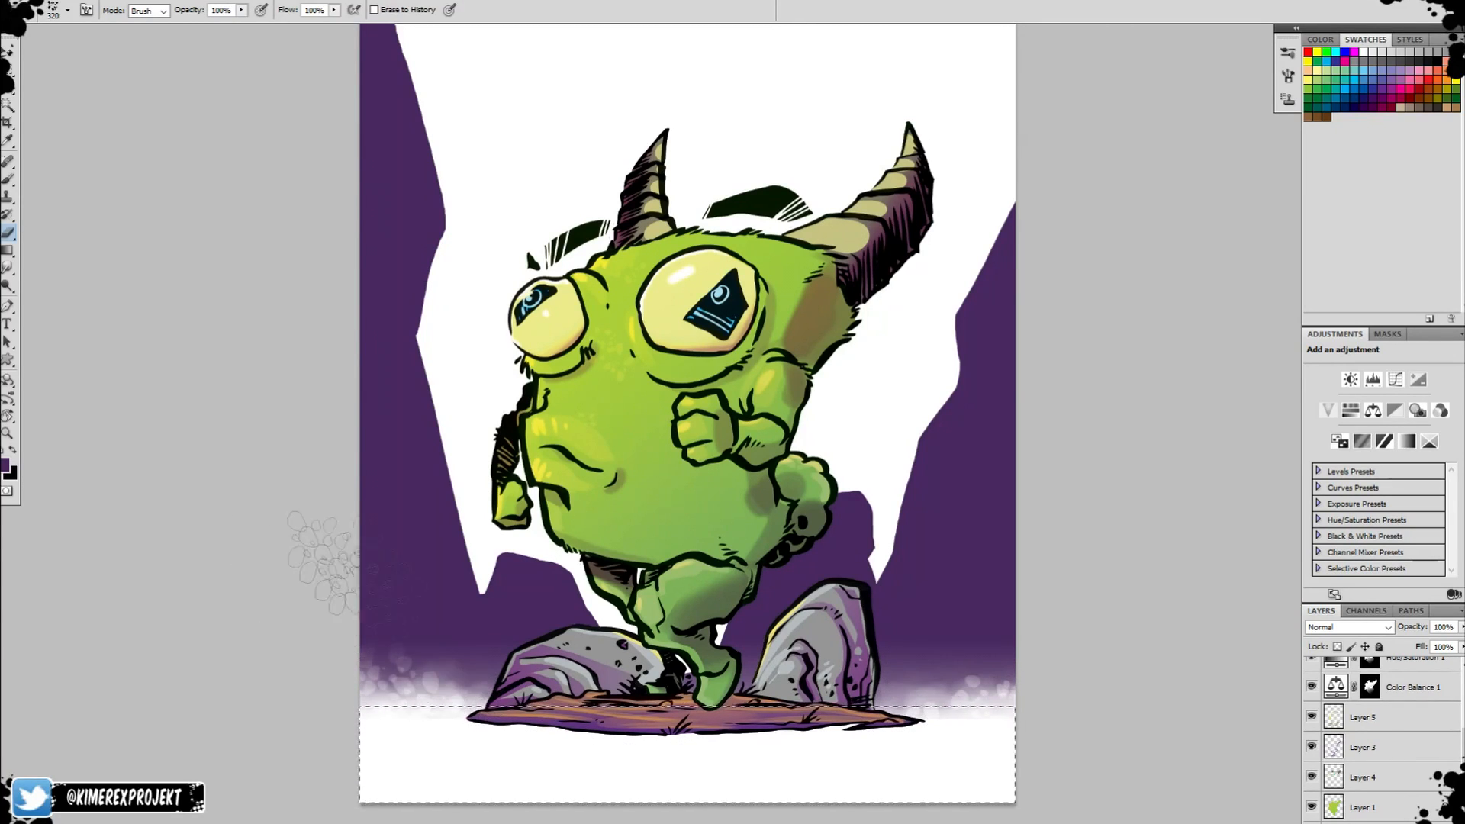
right_click(984, 744)
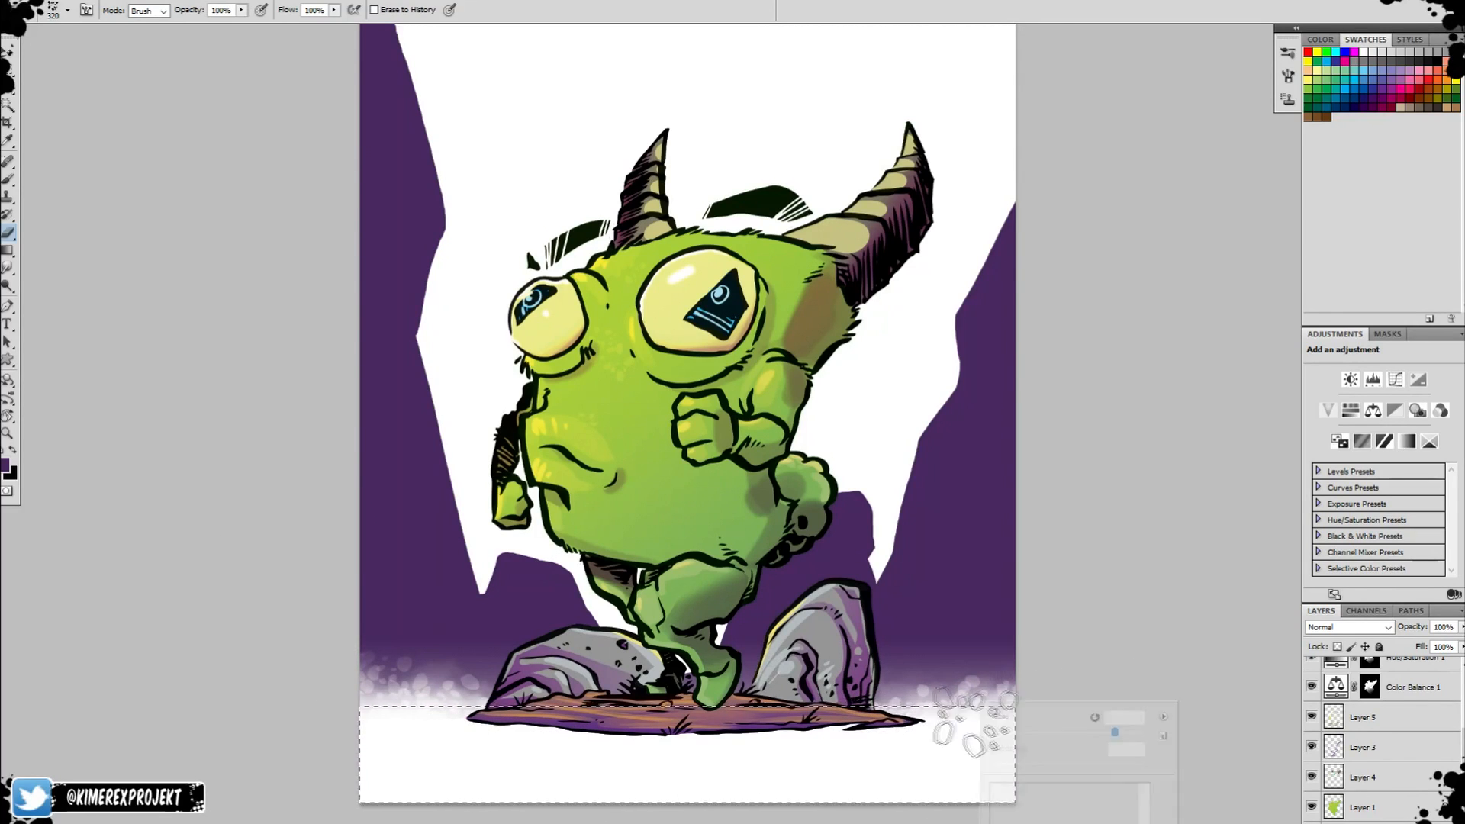
double_click(1126, 801)
Clear the selection and erase splatter flecks above the mist on both sides with a spatter tip.
key("ctrl+d")
right_click(998, 684)
double_click(1140, 815)
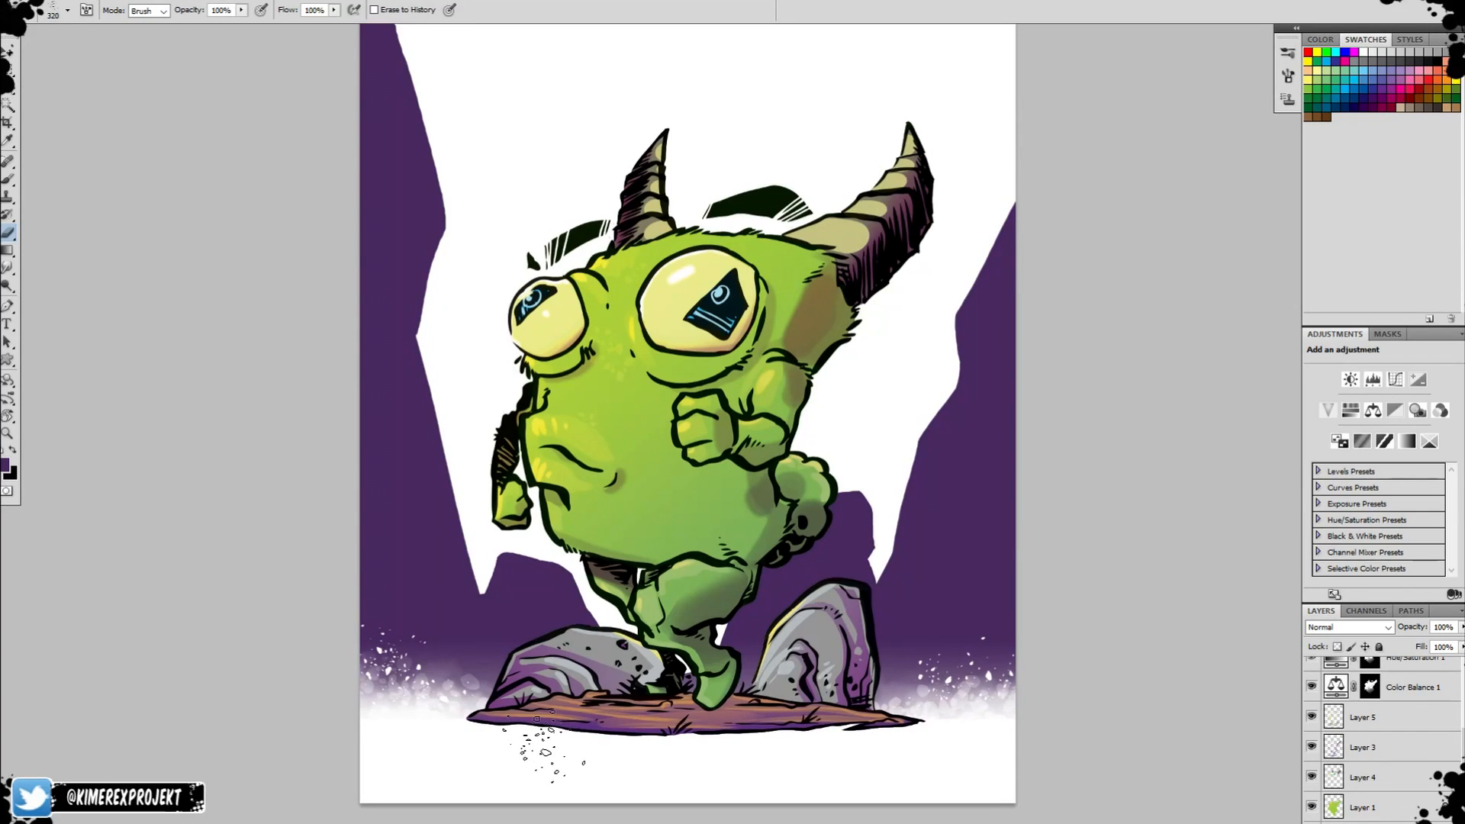
Load the cliffs as a selection, darken them with a deeper purple gradient from the top down, and deselect.
left_click(1334, 822, "ctrl")
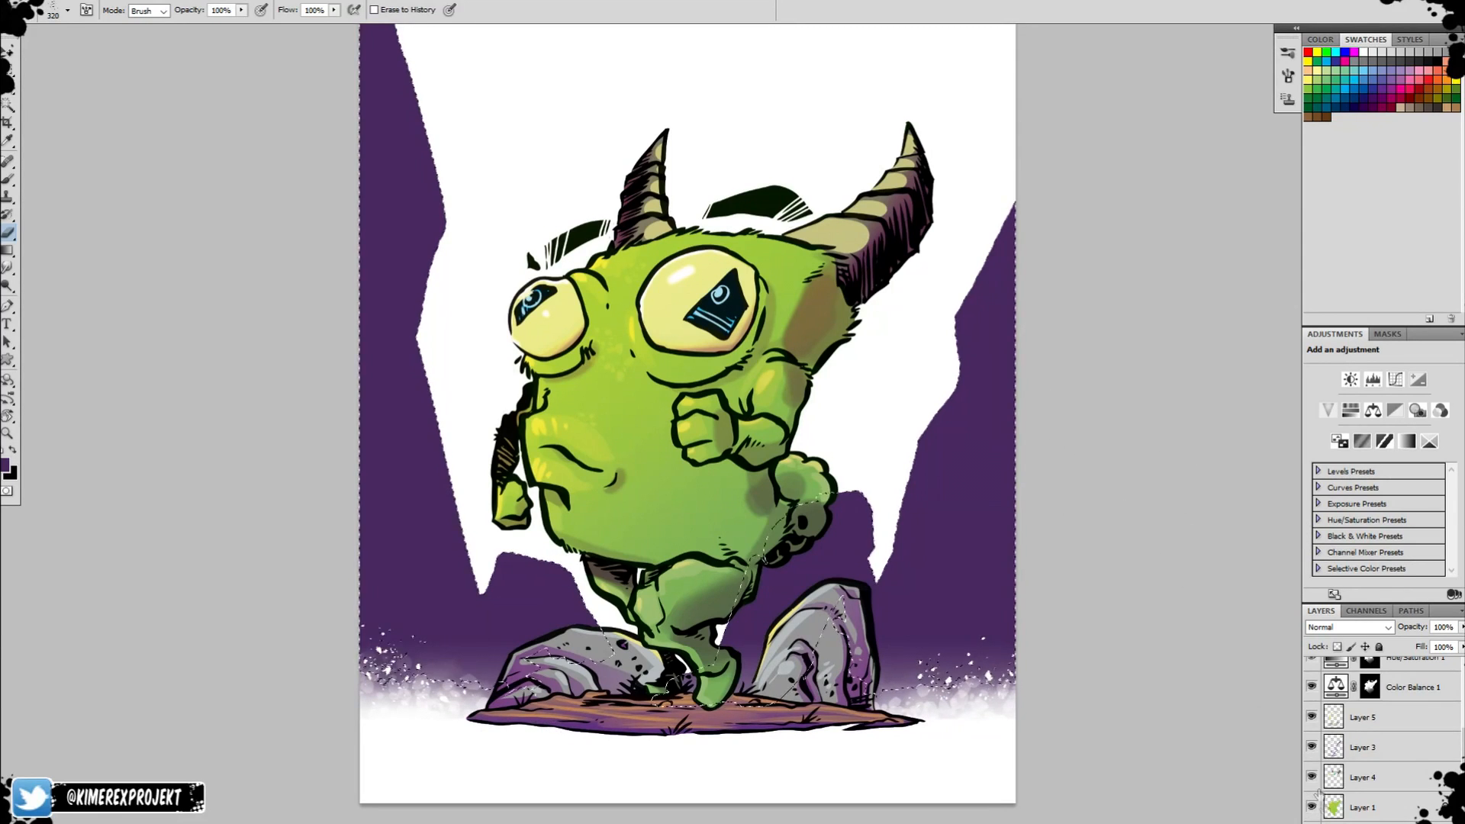
left_click(1031, 638, "alt")
key("b")
key("g")
left_click(6, 464)
left_click(658, 358)
left_click(890, 215)
left_click_drag(740, 232, 745, 789)
key("ctrl+d")
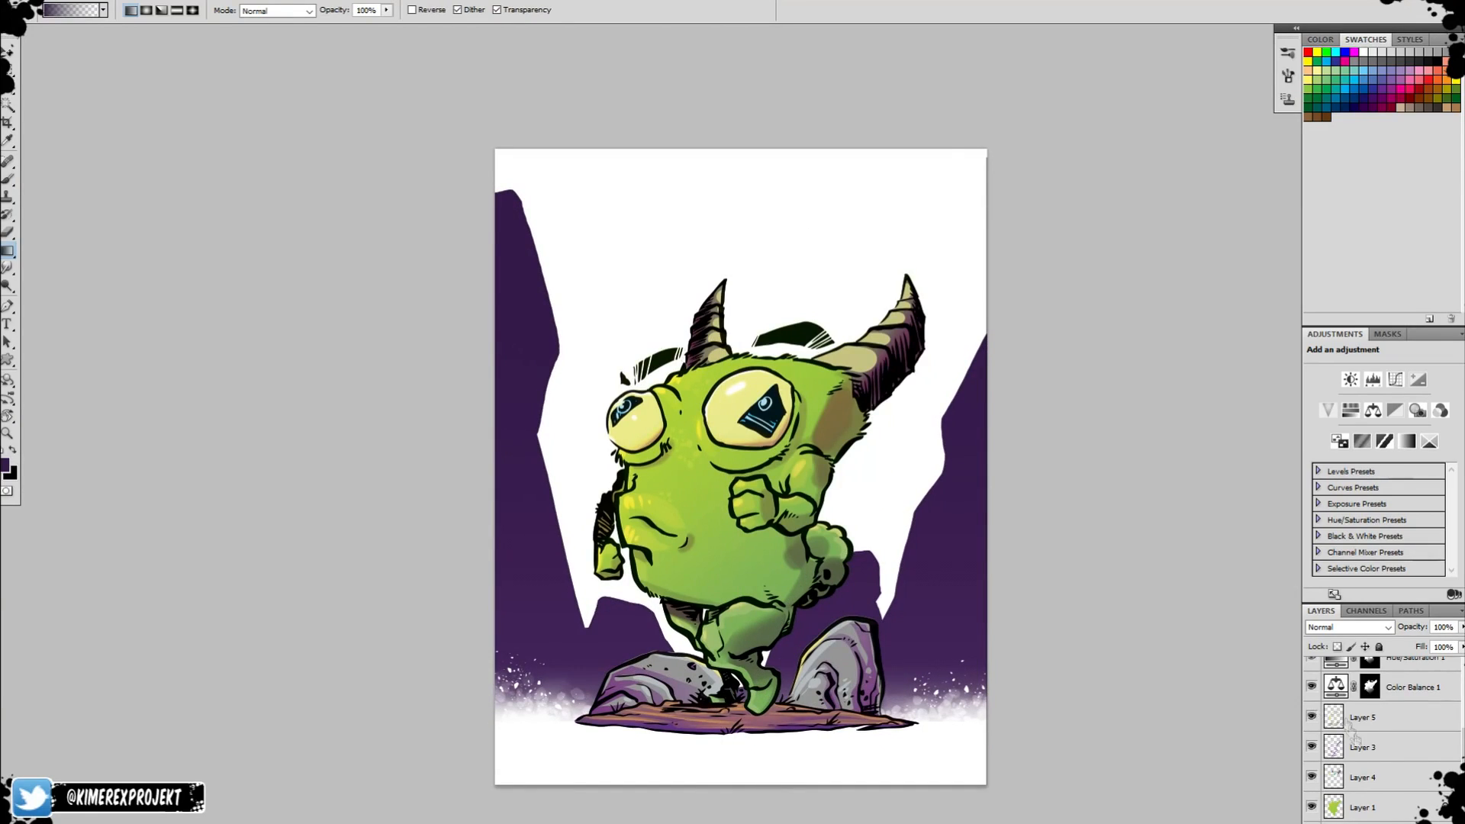
Clean up the edge of the creature's colour below the tail on Layer 1 with a 30 px eraser.
key("z")
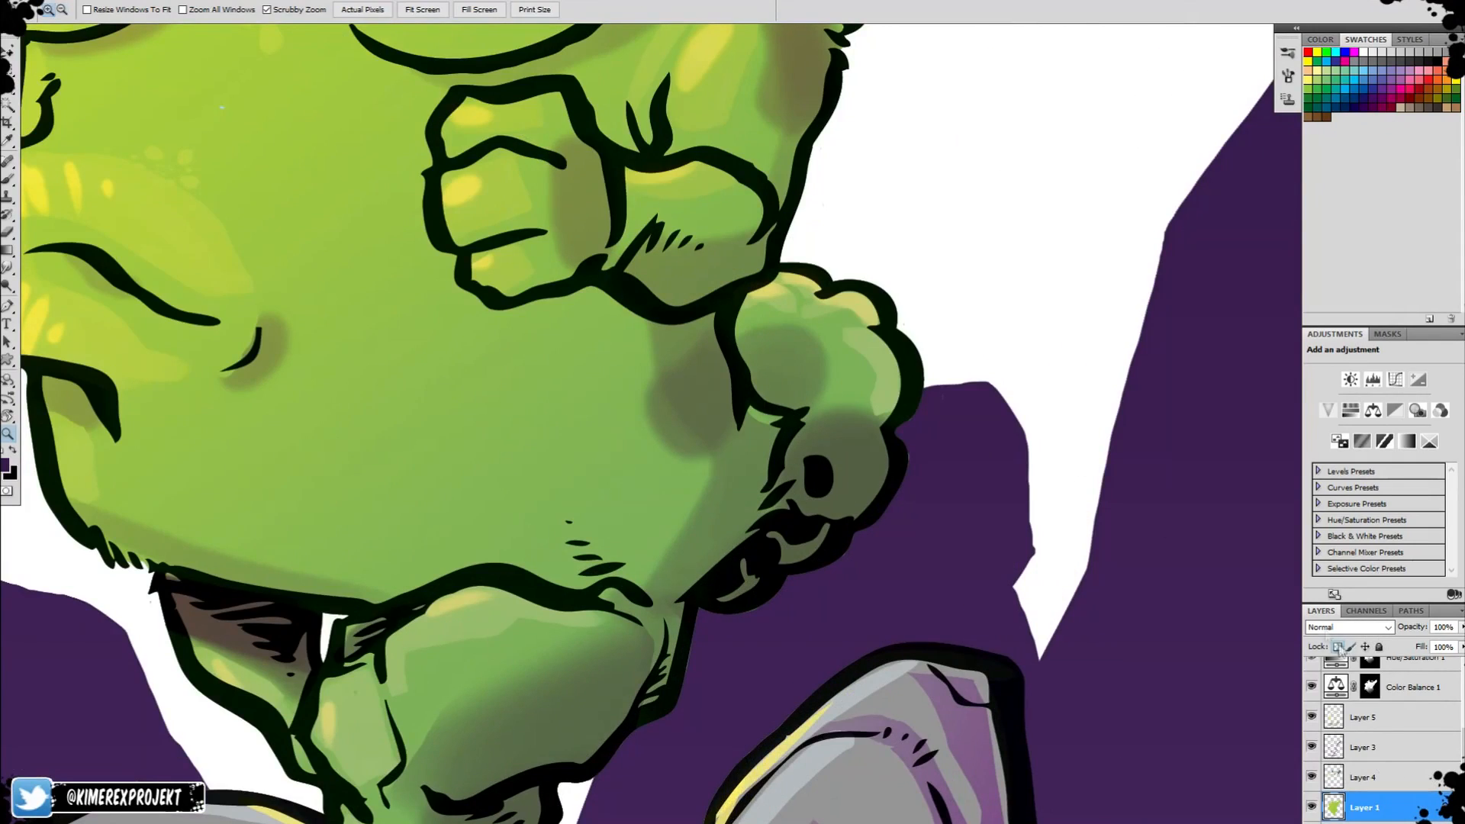
left_click(1338, 647)
key("e")
right_click(913, 451)
scroll(1015, 595, "up", 5)
left_click(977, 557)
left_click(1067, 394)
left_click_drag(911, 418, 916, 452)
key("z")
left_click(1098, 649, "alt")
left_click(866, 672)
left_click(866, 672)
key("e")
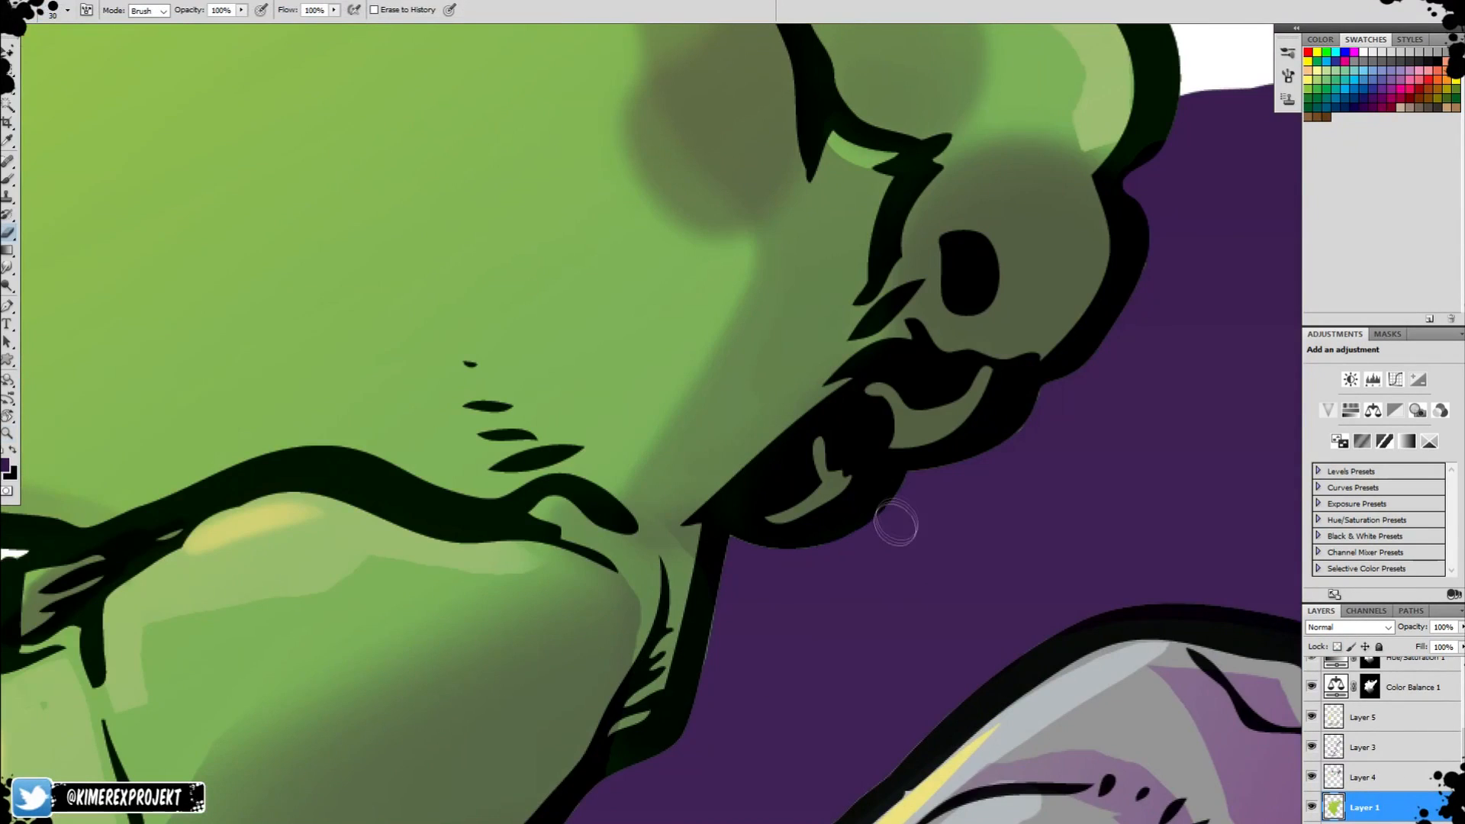
left_click_drag(739, 552, 731, 657)
With transparency locked on the cliff layer, paint a faint lighter-purple swirl on the right cliff using a size 138 brush.
key("z")
left_click(1068, 565, "alt")
left_click(1069, 565, "alt")
left_click(1072, 542, "alt")
left_click_drag(1069, 534, 990, 693)
left_click(963, 760, "alt")
left_click_drag(958, 760, 863, 642)
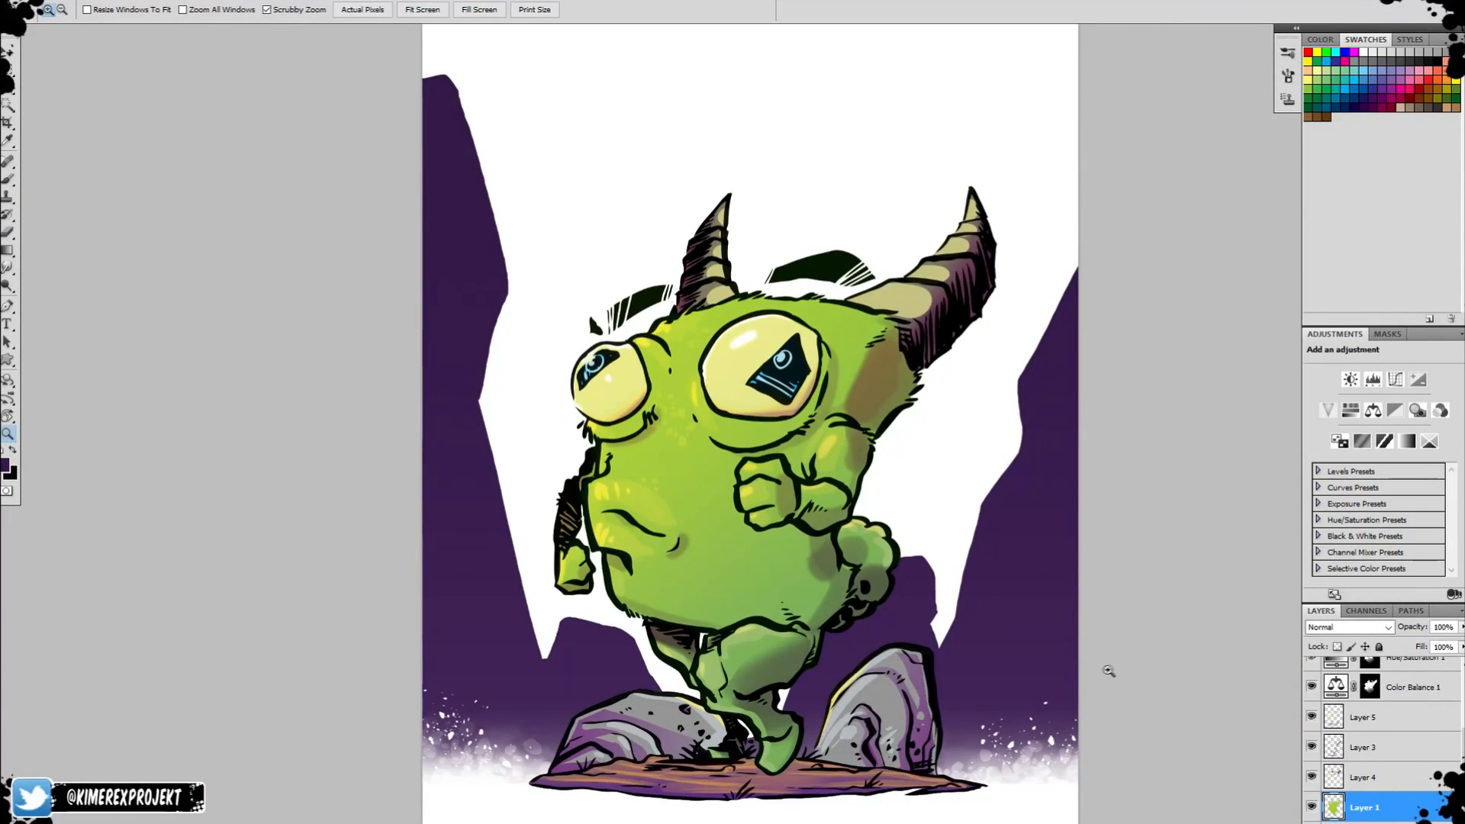
key("b")
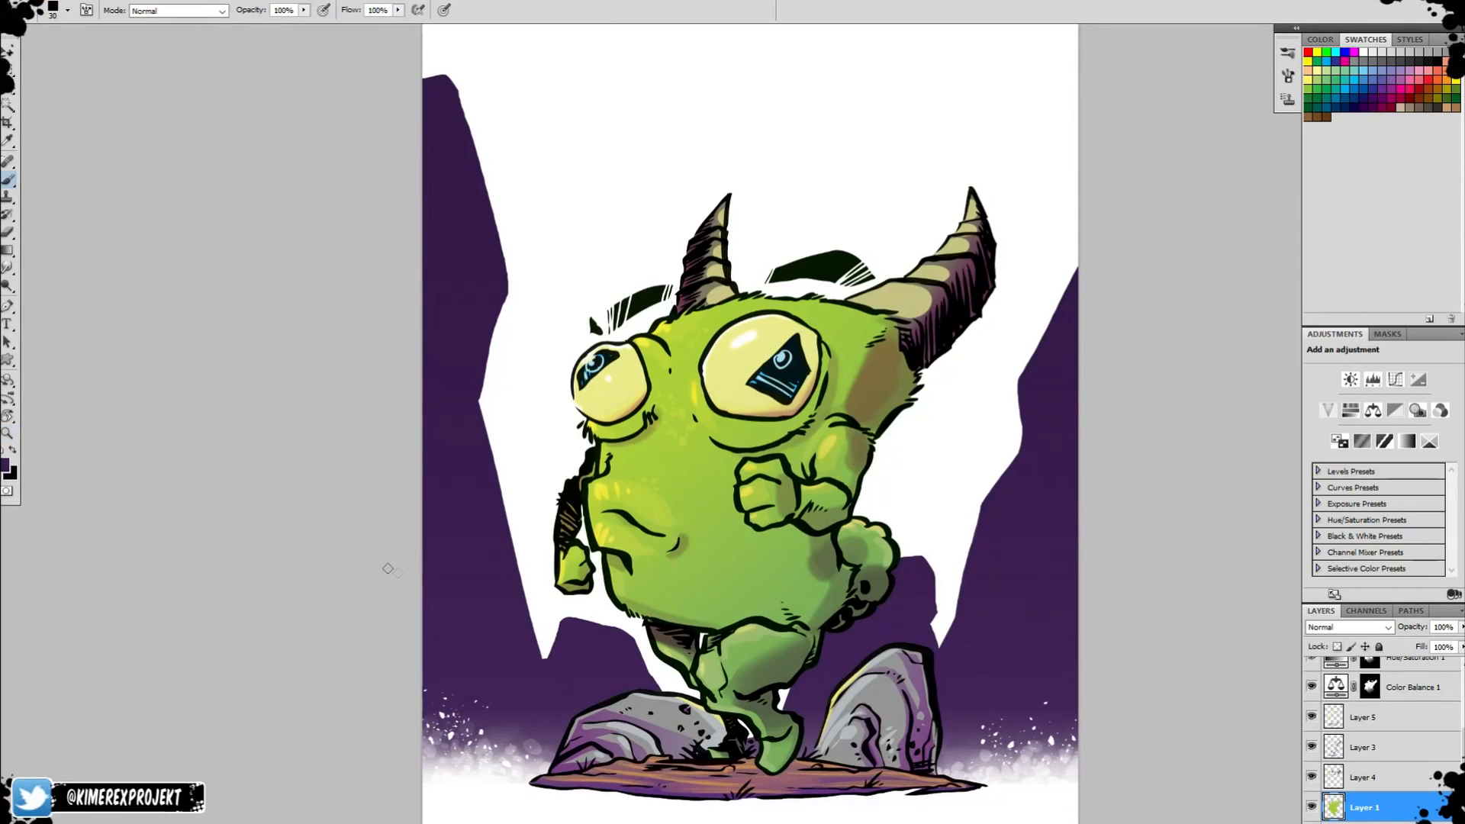
left_click(5, 463)
left_click(862, 209)
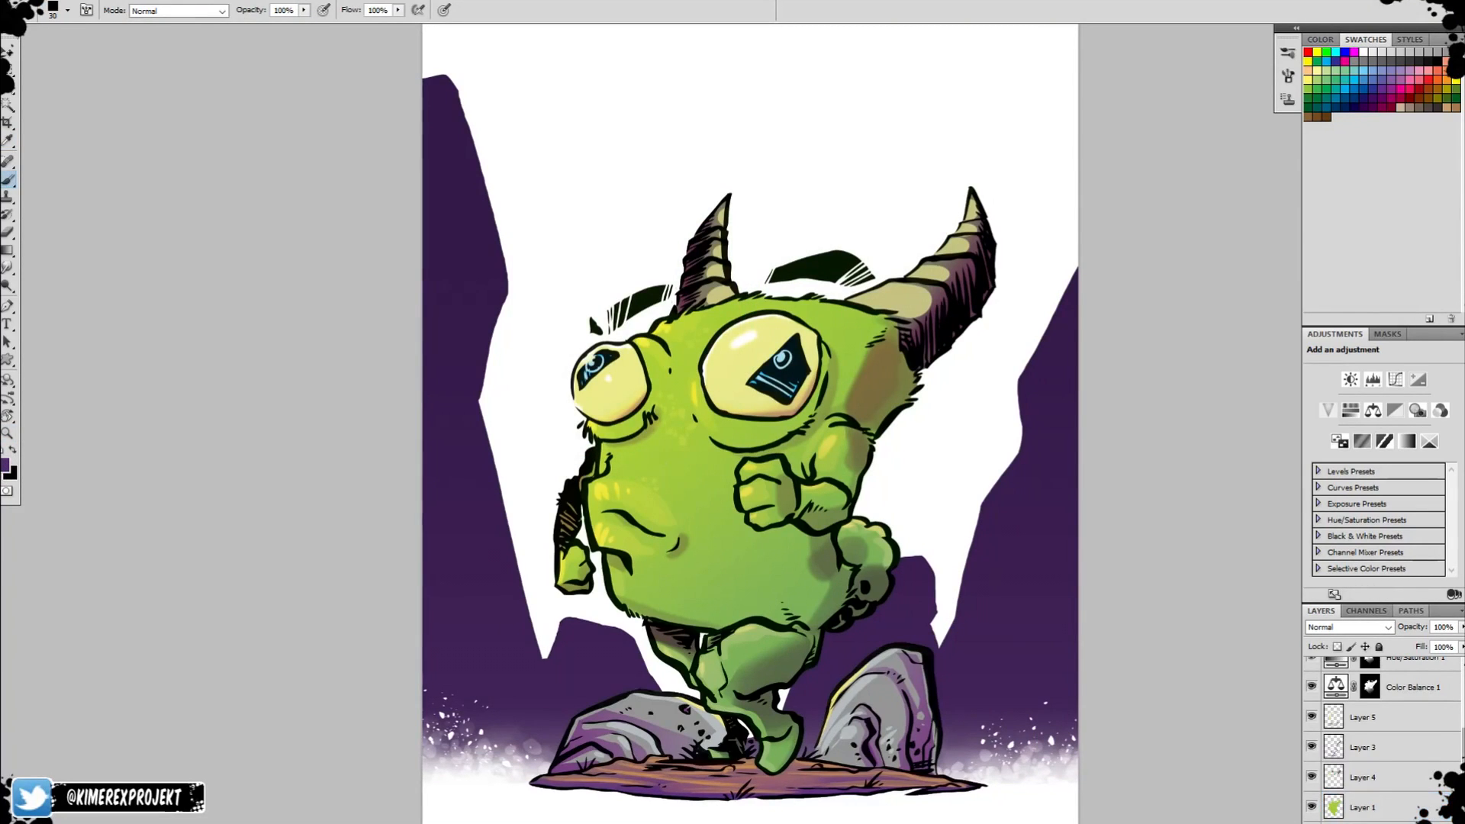
key("bracketright")
key("bracketright")
key("bracketright")
key("bracketright")
key("bracketright")
key("bracketright")
key("bracketright")
key("bracketright")
left_click_drag(978, 711, 1078, 581)
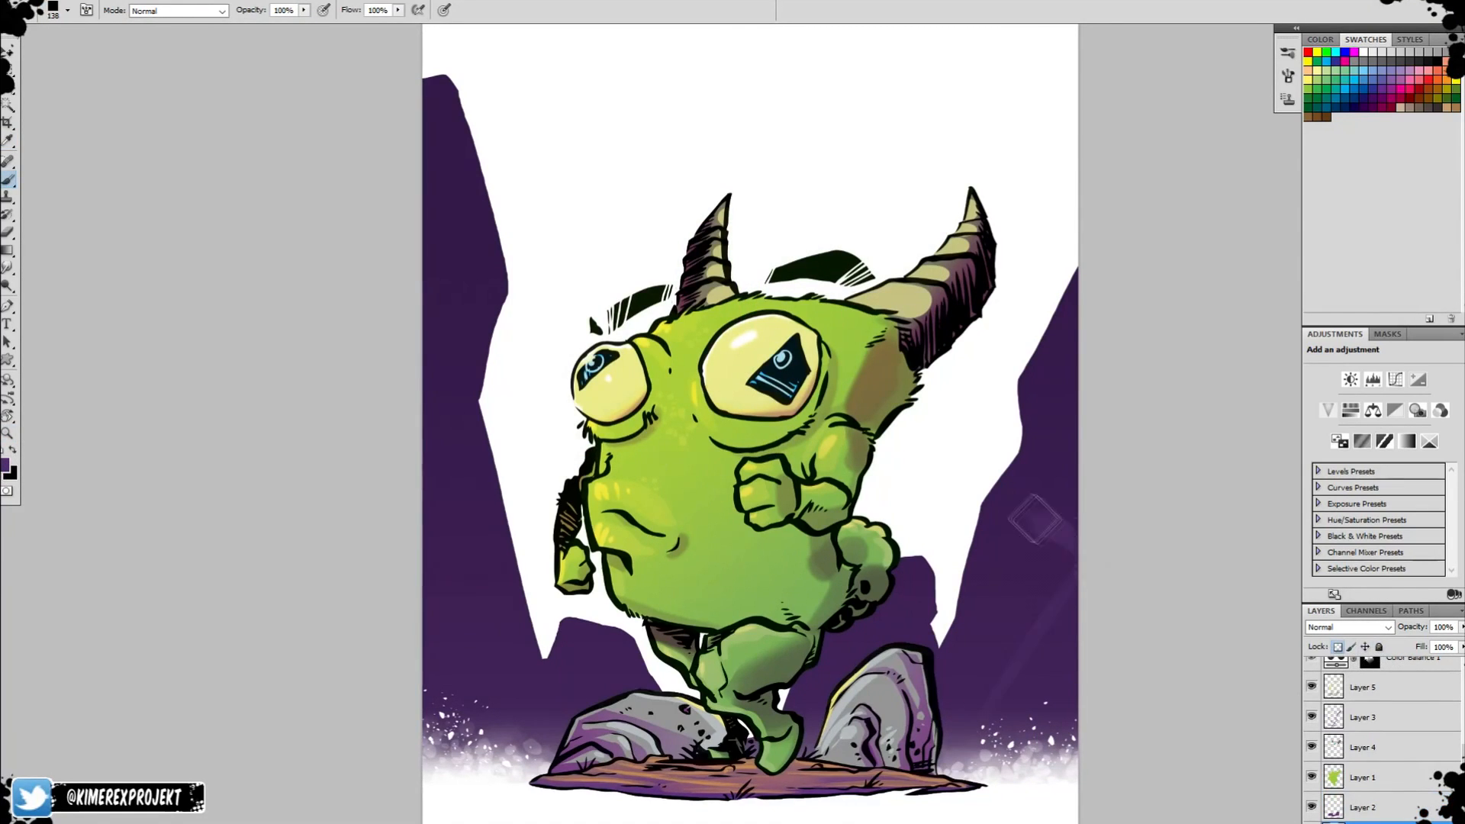
mouse_move(1068, 525)
left_mouse_down()
mouse_move(1005, 571)
mouse_move(1015, 533)
left_mouse_up()
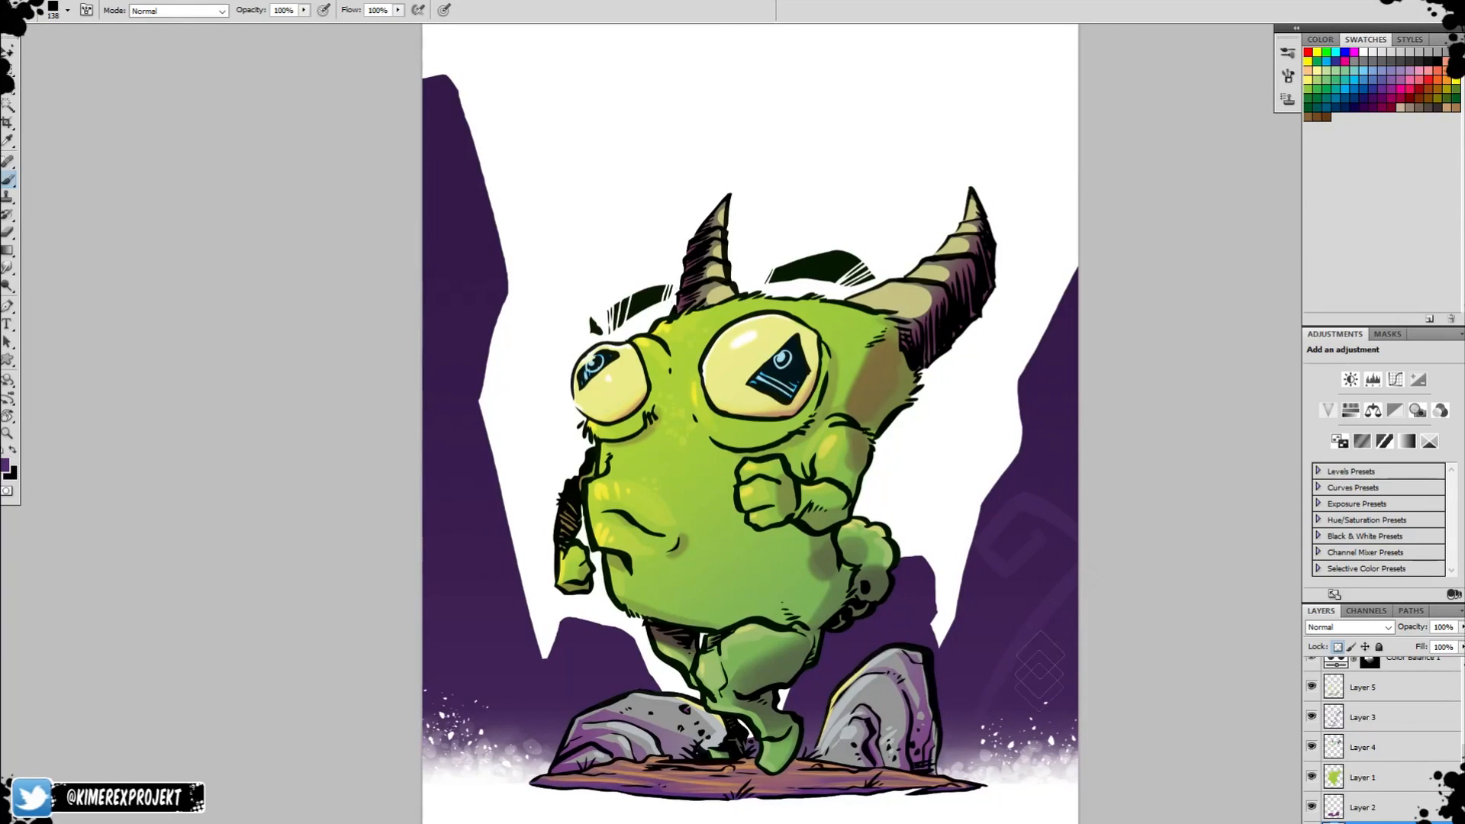
Add long curved bands and an upper pattern stroke to the right cliff in the same faint purple.
left_click_drag(1005, 715, 1167, 577)
left_click_drag(973, 703, 1079, 549)
left_click_drag(958, 731, 1078, 526)
left_click_drag(1077, 454, 1159, 291)
Reduce the brush to size 42 and paint small angular patterns on the low mounds behind the creature.
key("bracketleft")
key("bracketleft")
key("bracketleft")
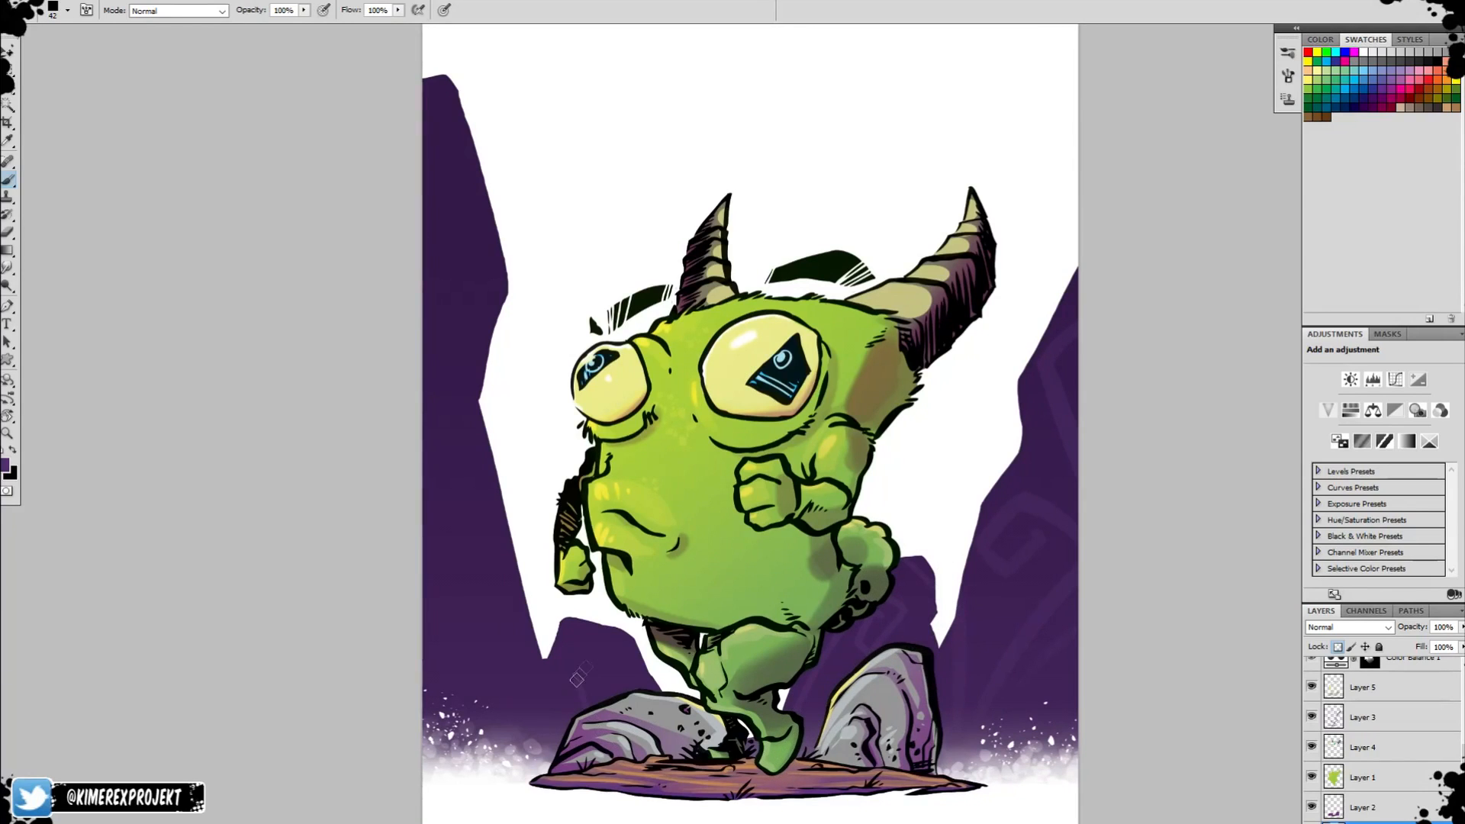
Paint faint angular bands and swirls up the left cliff with a size 114 brush.
key("bracketright")
key("bracketright")
key("bracketright")
key("bracketright")
key("bracketright")
left_click_drag(492, 667, 424, 496)
key("ctrl+z")
left_click_drag(494, 710, 424, 546)
mouse_move(425, 436)
left_mouse_down()
mouse_move(474, 487)
mouse_move(426, 475)
left_mouse_up()
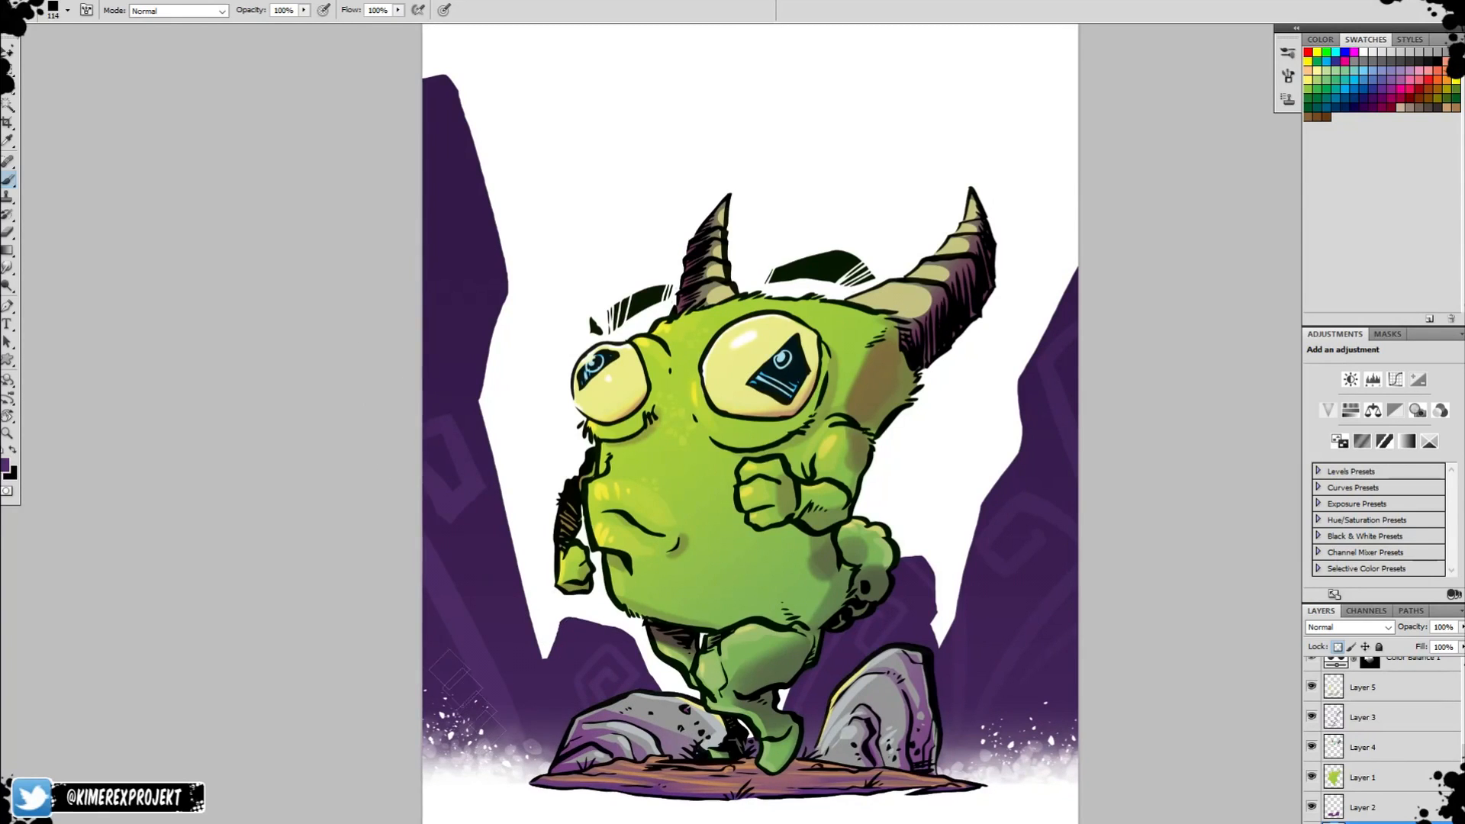
left_click_drag(471, 369, 423, 258)
mouse_move(437, 110)
left_mouse_down()
mouse_move(482, 213)
mouse_move(418, 201)
left_mouse_up()
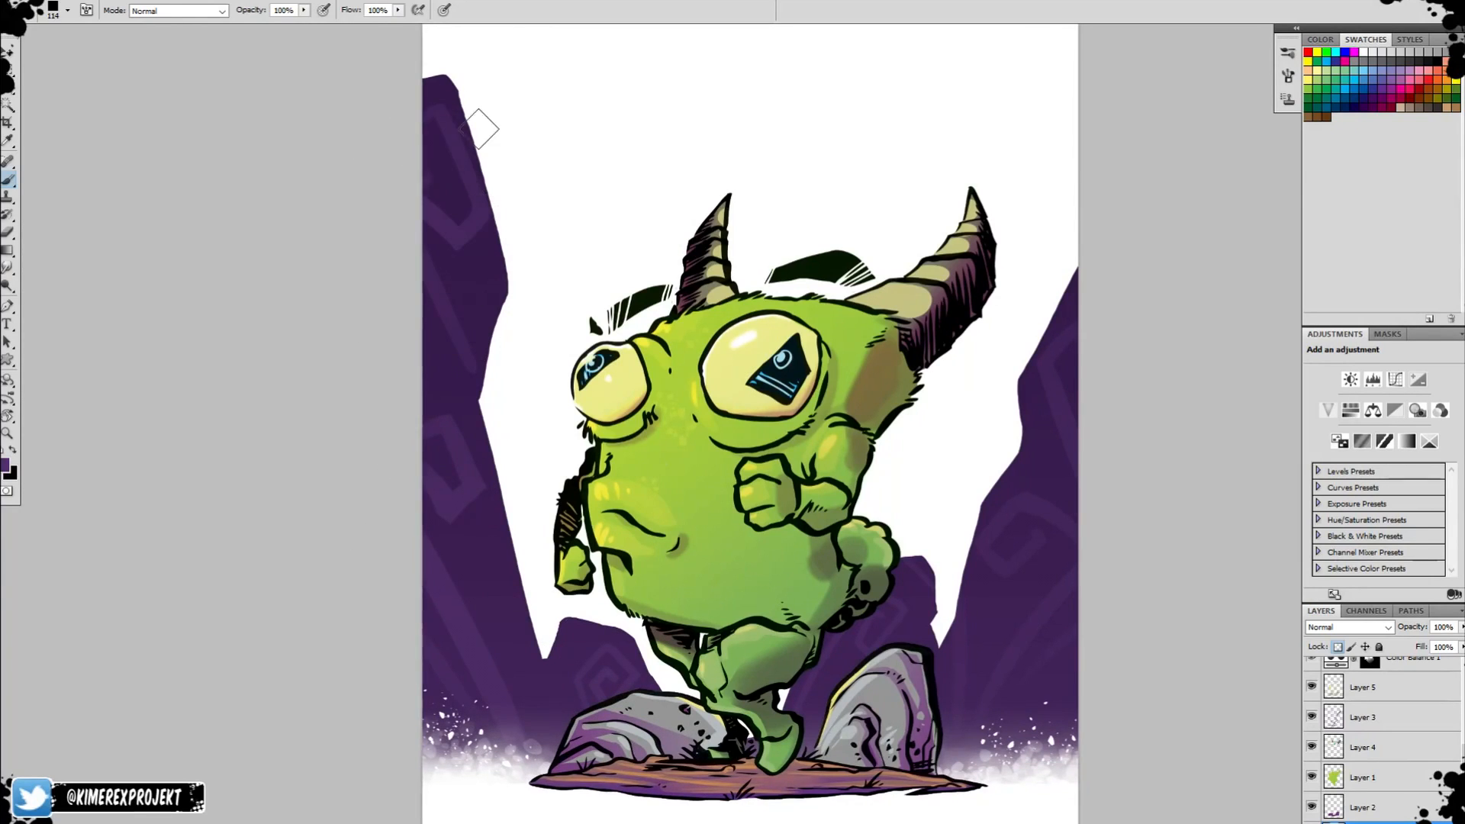
Fill the background behind the cliffs with a pale blue colour.
key("z")
left_click(944, 646, "alt")
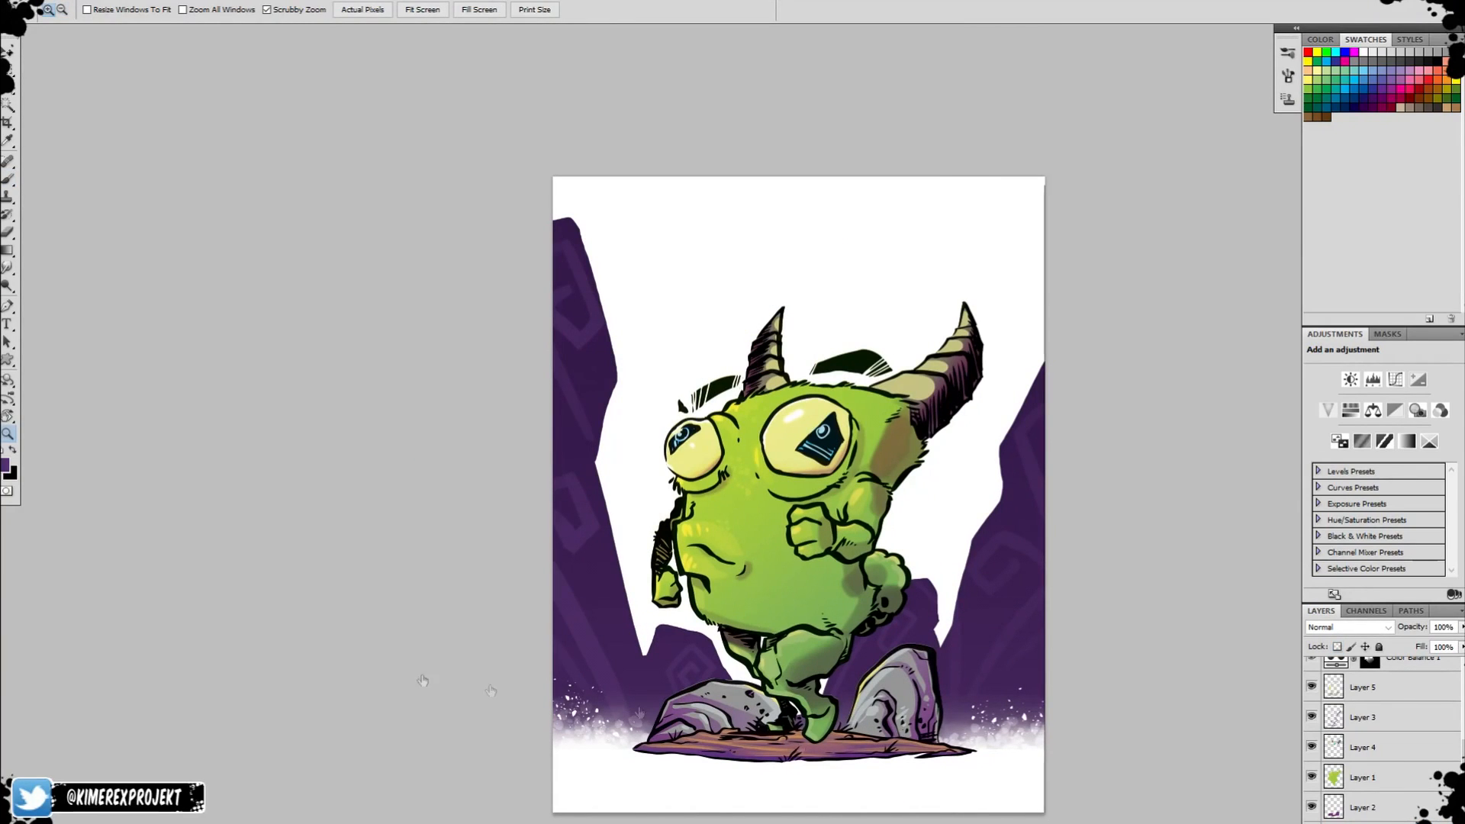
left_click(7, 464)
left_click(585, 239)
key("Return")
key("b")
key("ctrl+BackSpace")
key("ctrl+z")
key("x")
key("ctrl+BackSpace")
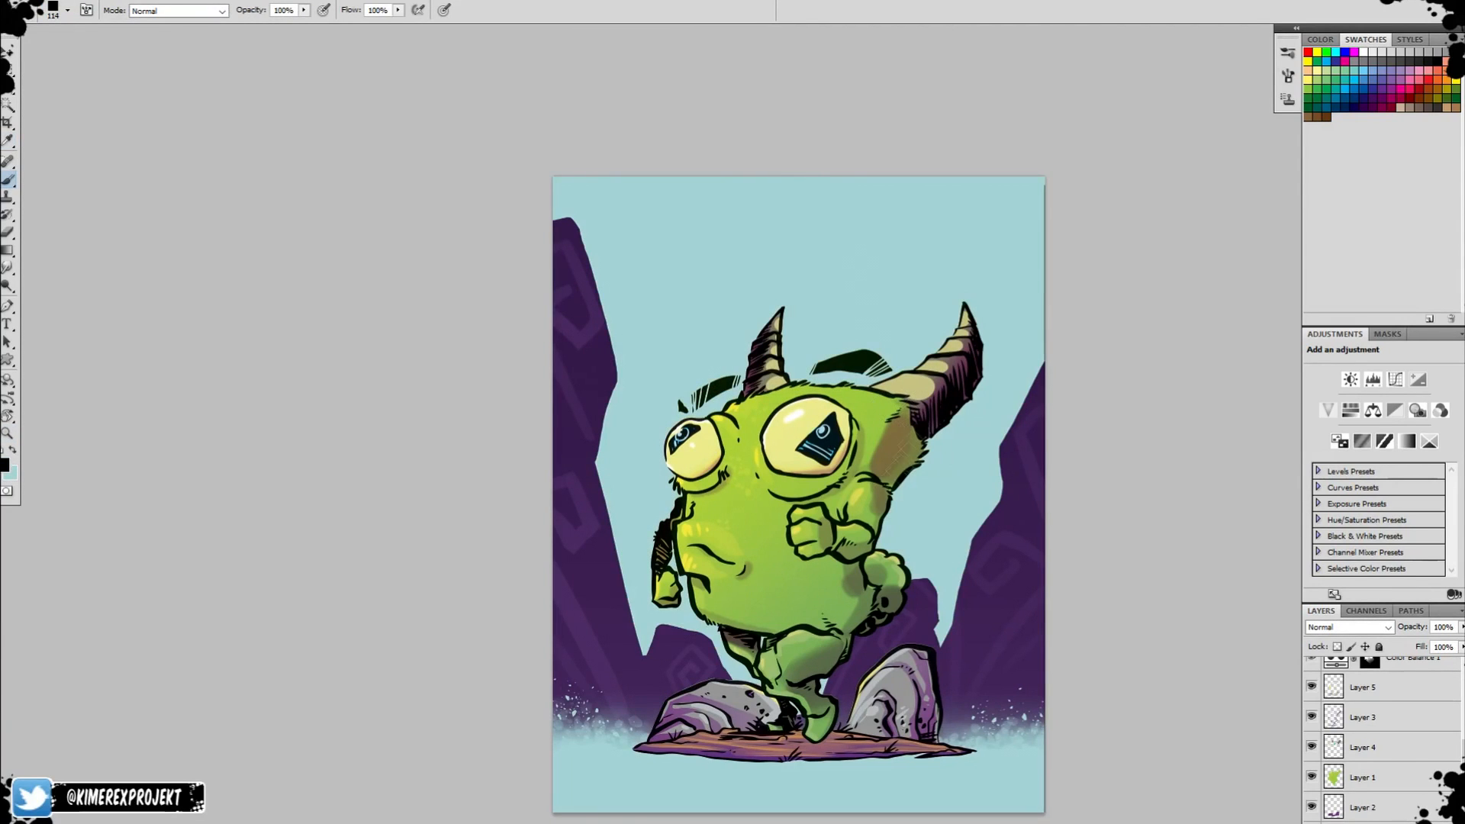
Blend a lighter blue gradient down from the top of the background and try another up from the bottom.
key("g")
key("x")
left_click(6, 464)
left_click(577, 232)
key("Return")
left_click_drag(795, 145, 795, 397)
key("ctrl+z")
left_click_drag(795, 144, 794, 580)
left_click_drag(787, 819, 816, 721)
key("ctrl+z")
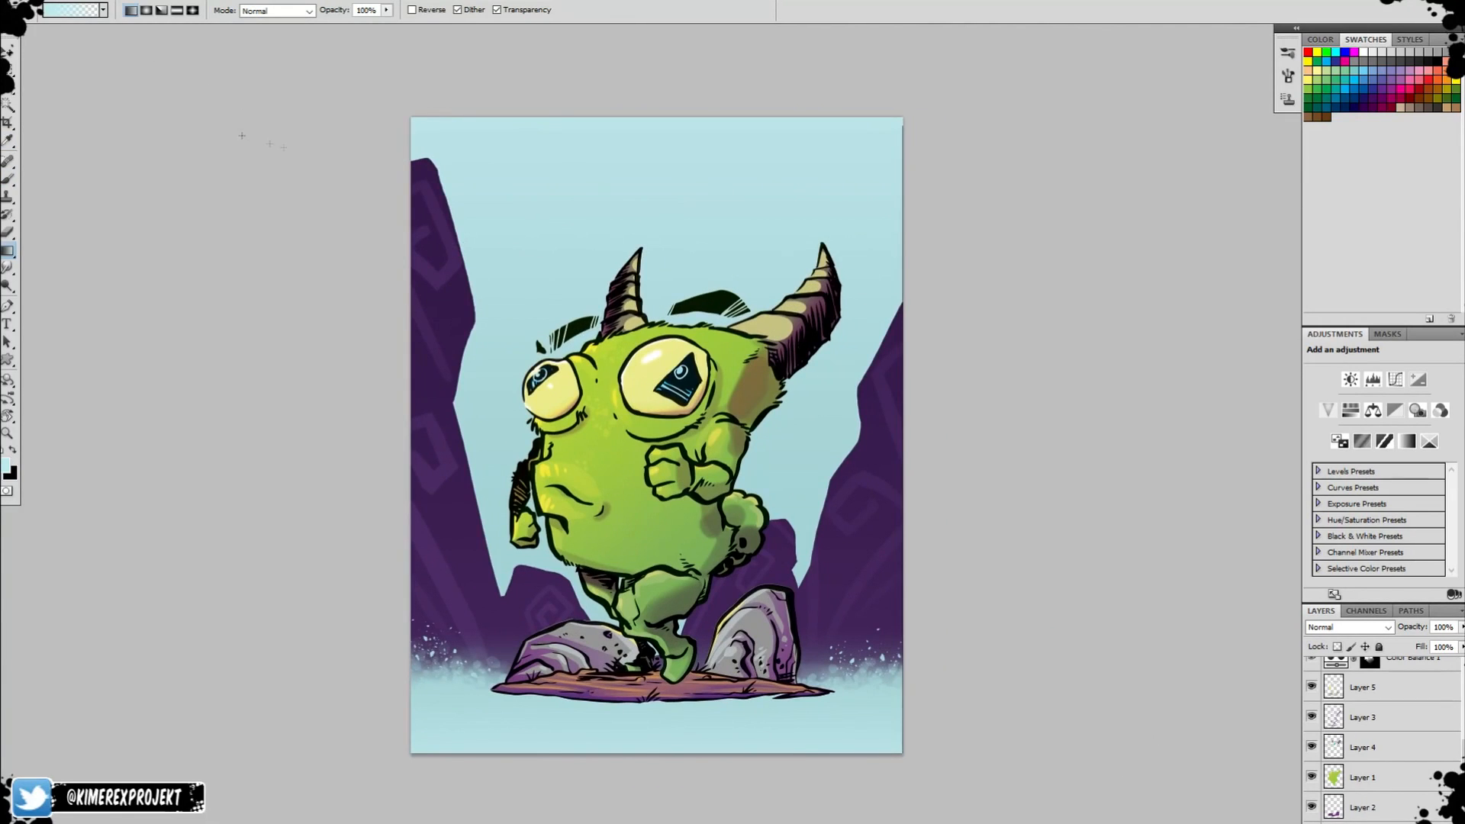
Bring the signature stamp logo from another file into Gremlin.psd as a new topmost layer.
left_click(38, 1)
mouse_move(115, 89)
left_click(328, 163)
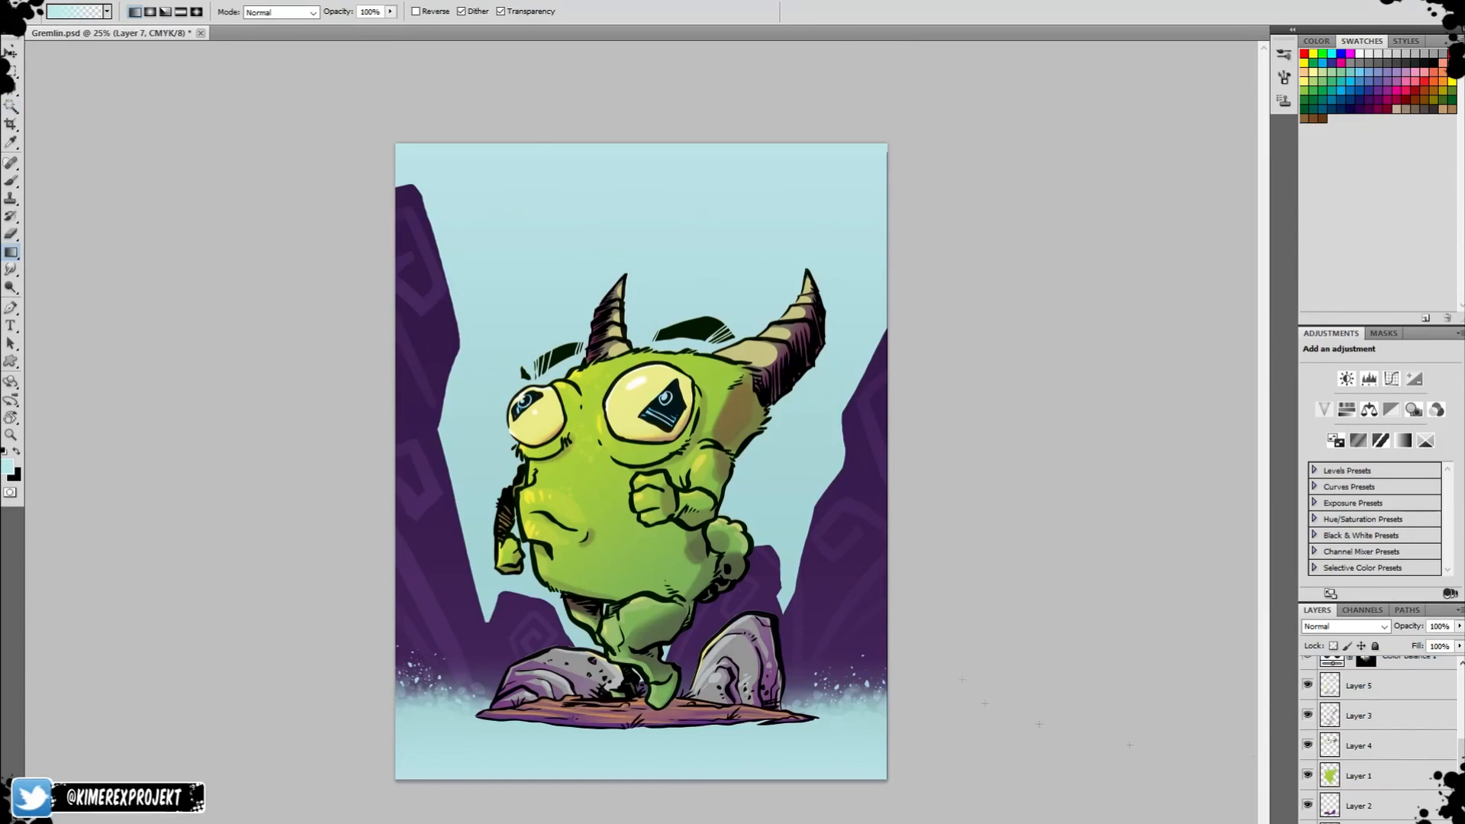
left_click(1404, 673)
key("ctrl+v")
Transform the pasted stamp logo and place it at the lower left of the right-hand rock.
key("z")
left_click_drag(641, 461, 739, 673)
left_click(744, 686)
key("ctrl+t")
left_click_drag(821, 367, 590, 576)
key("Return")
Lock the stamp layer's transparent pixels and recolour the logo red.
left_click(1334, 647)
left_click(1424, 81)
key("x")
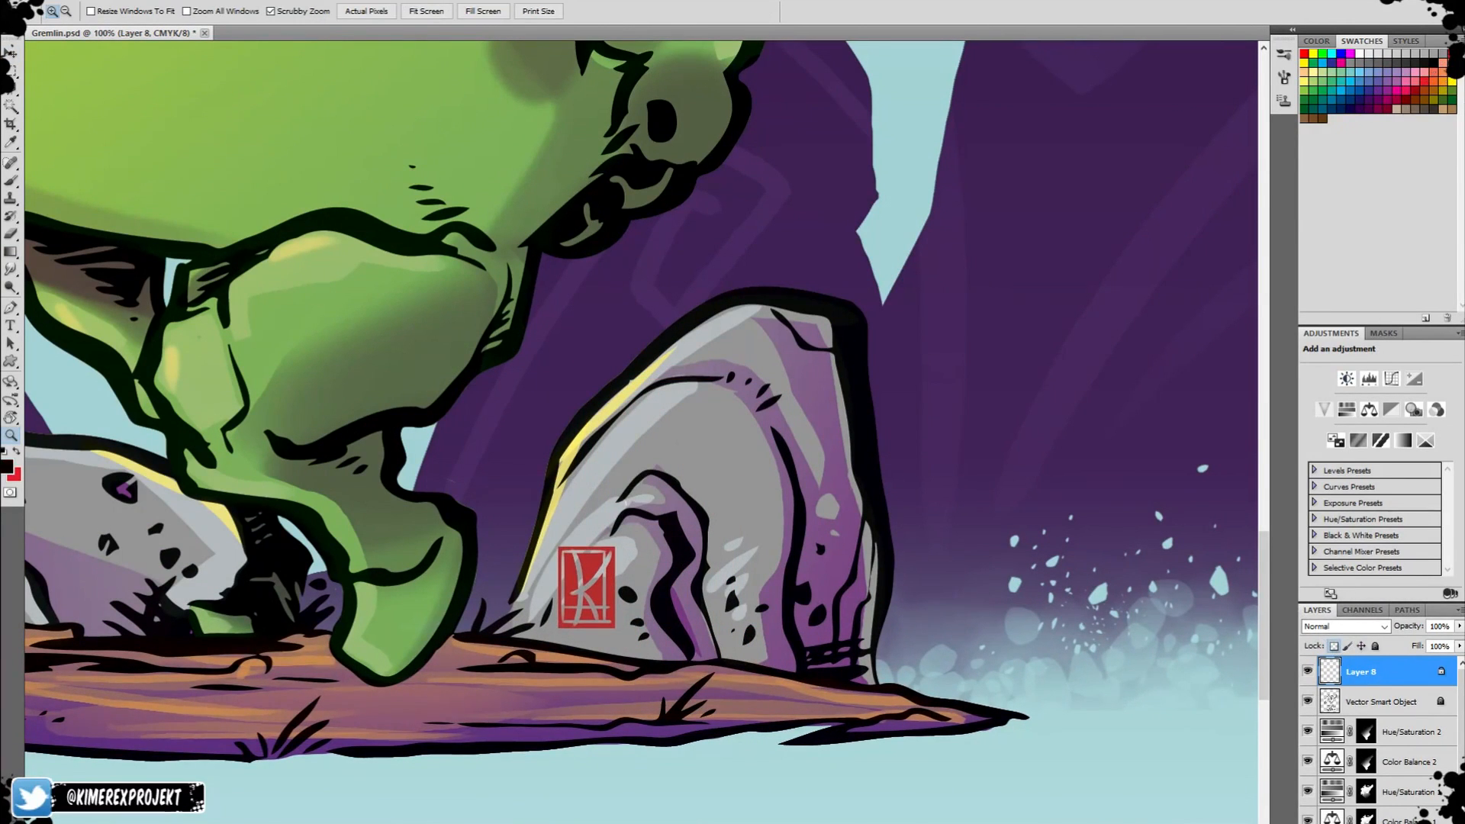
Fill the stamp logo on the rock with a stronger, brighter red and save Gremlin.psd.
key("shift+F5")
key("Return")
key("z")
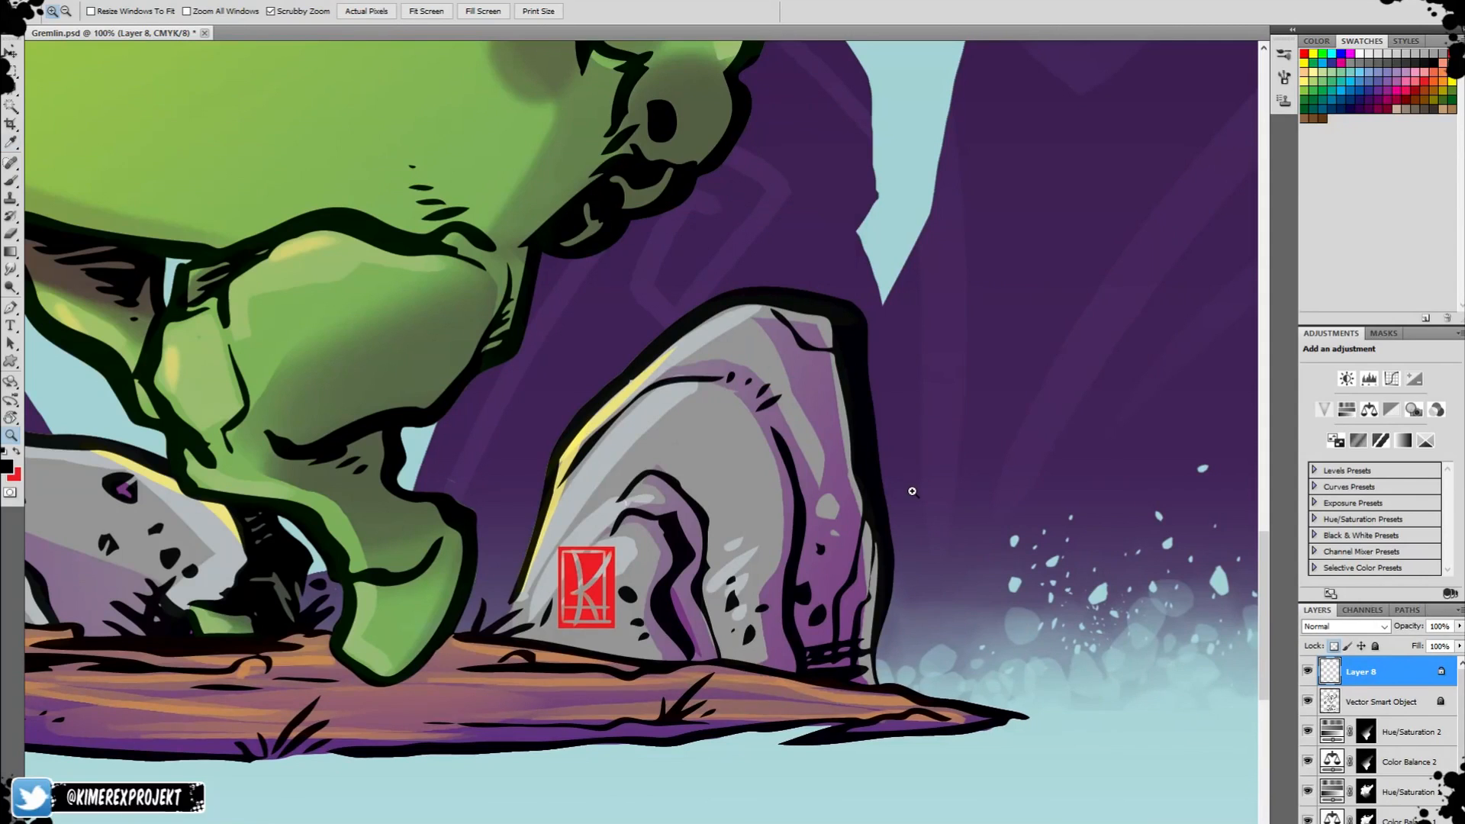
left_click(912, 492, "alt")
left_click(768, 528, "alt")
left_click(768, 529, "alt")
key("ctrl+s")
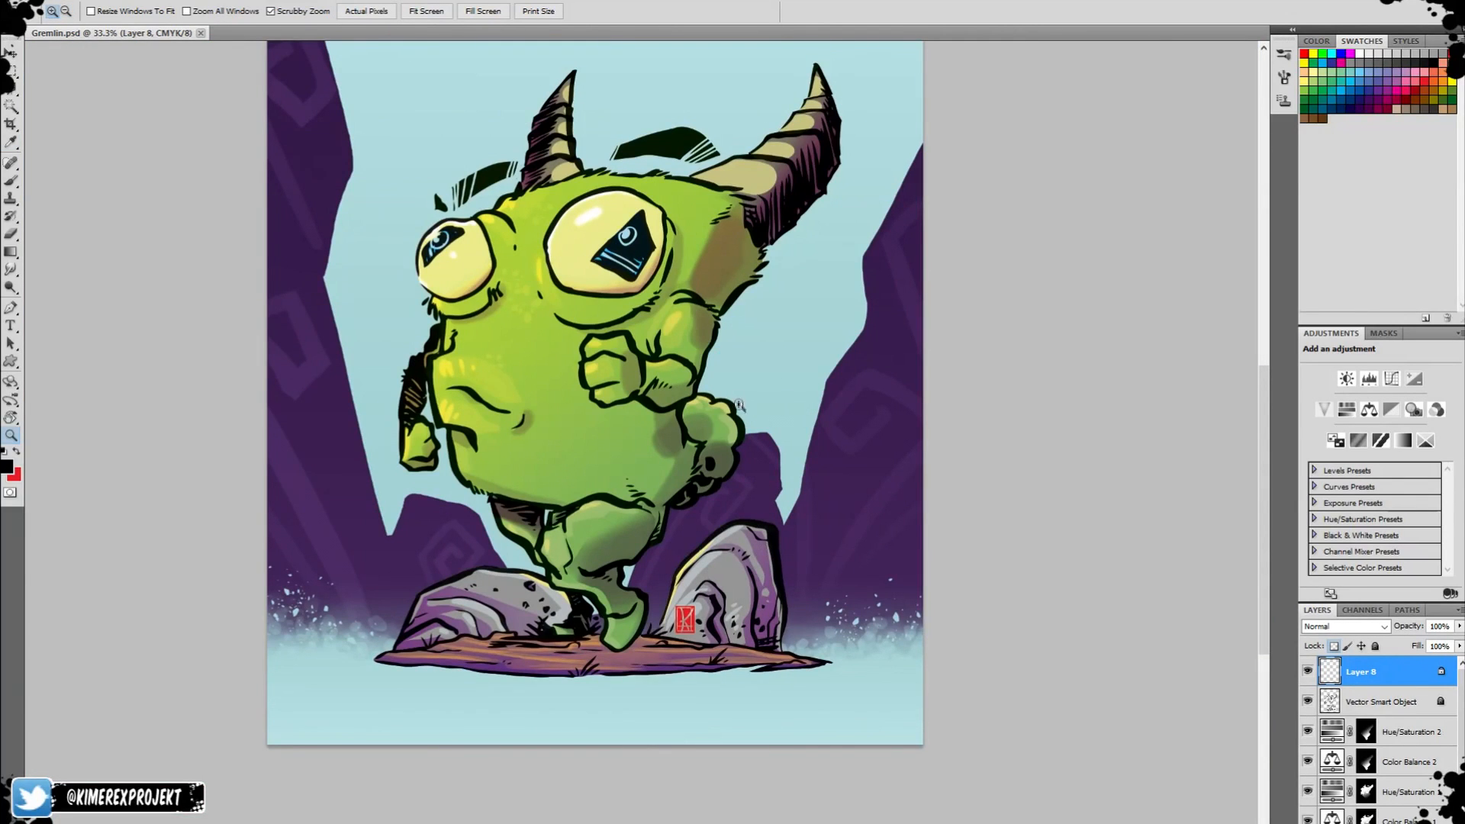